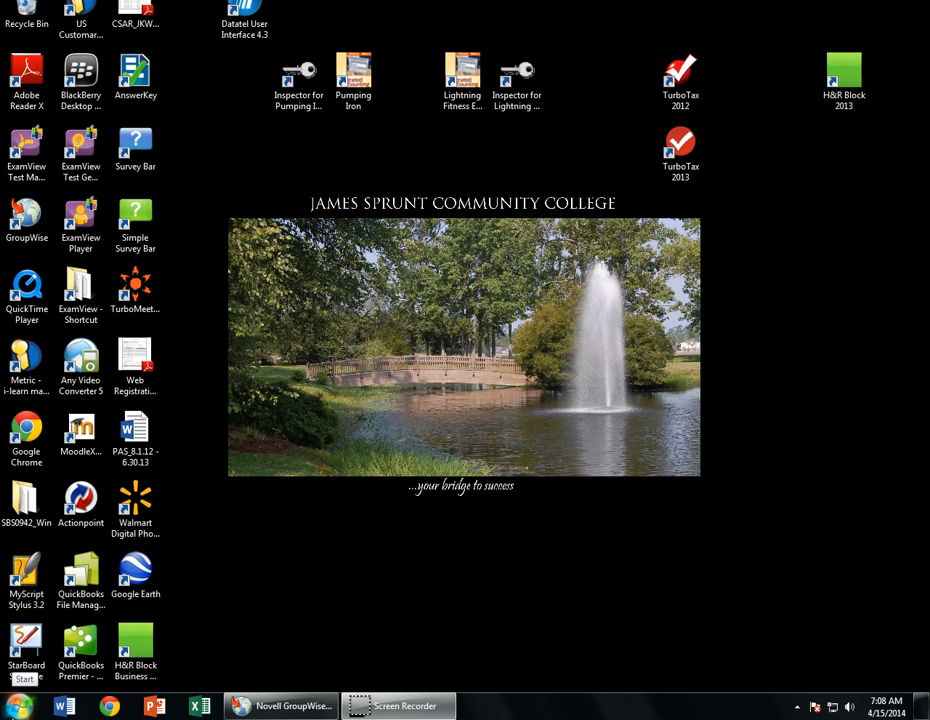
- Open the LightningFitness disc in drive D: from Computer to see its setup files
click(20, 706)
click(20, 706)
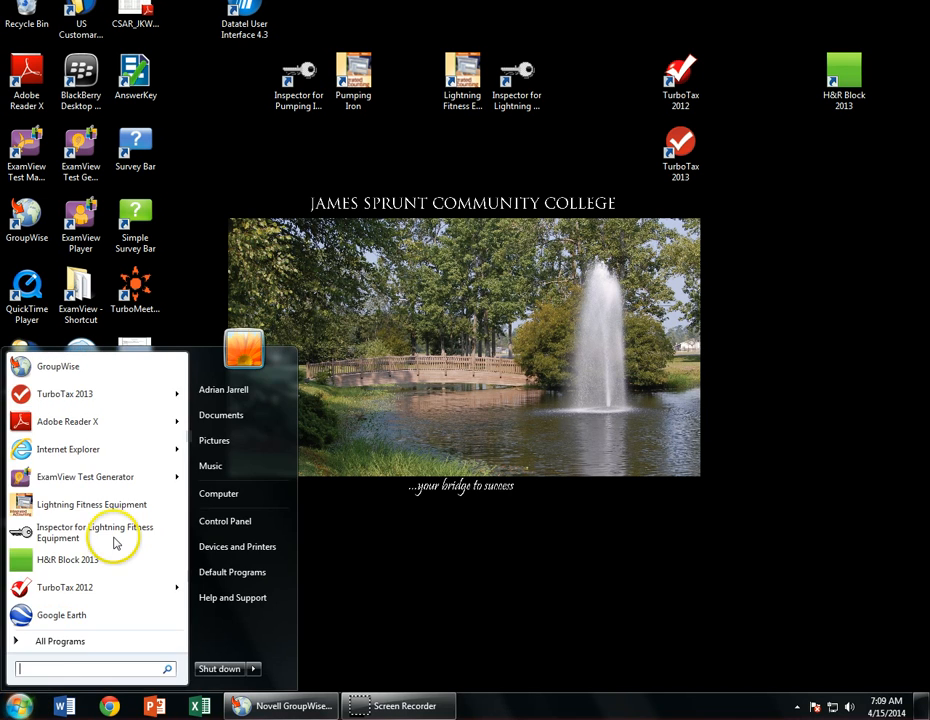
click(211, 494)
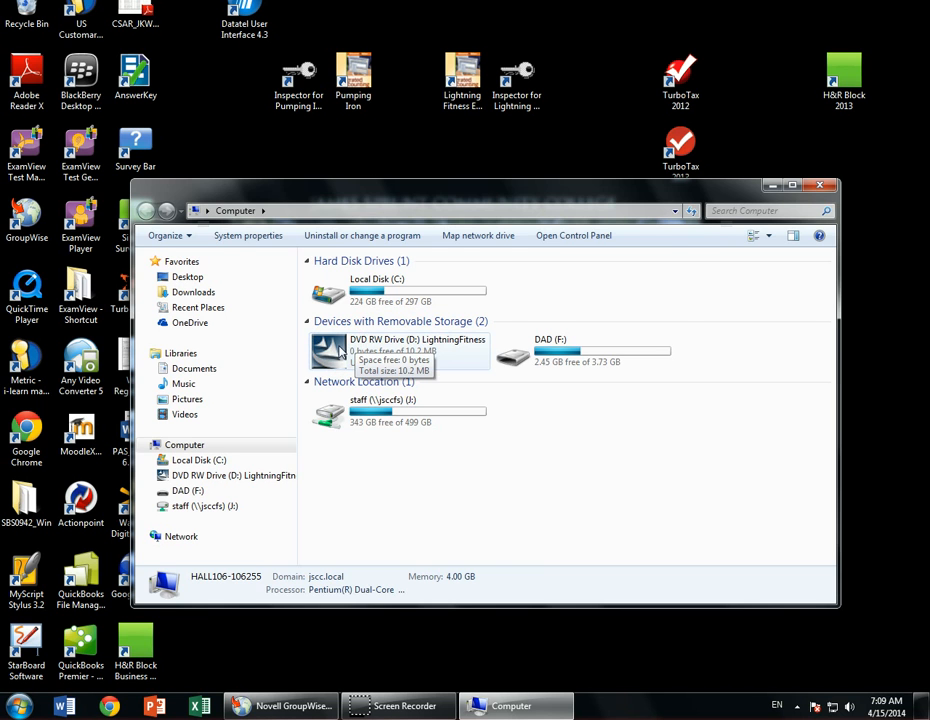
double_click(340, 350)
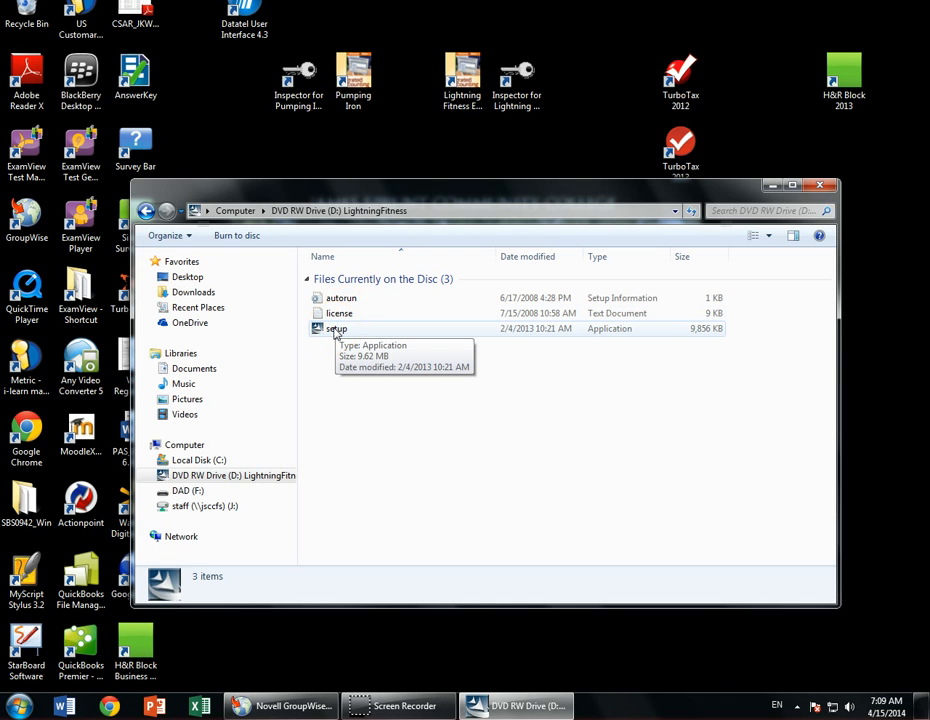
- Run setup from the disc, accept the license, and install with the Complete setup type in the default folder
double_click(336, 330)
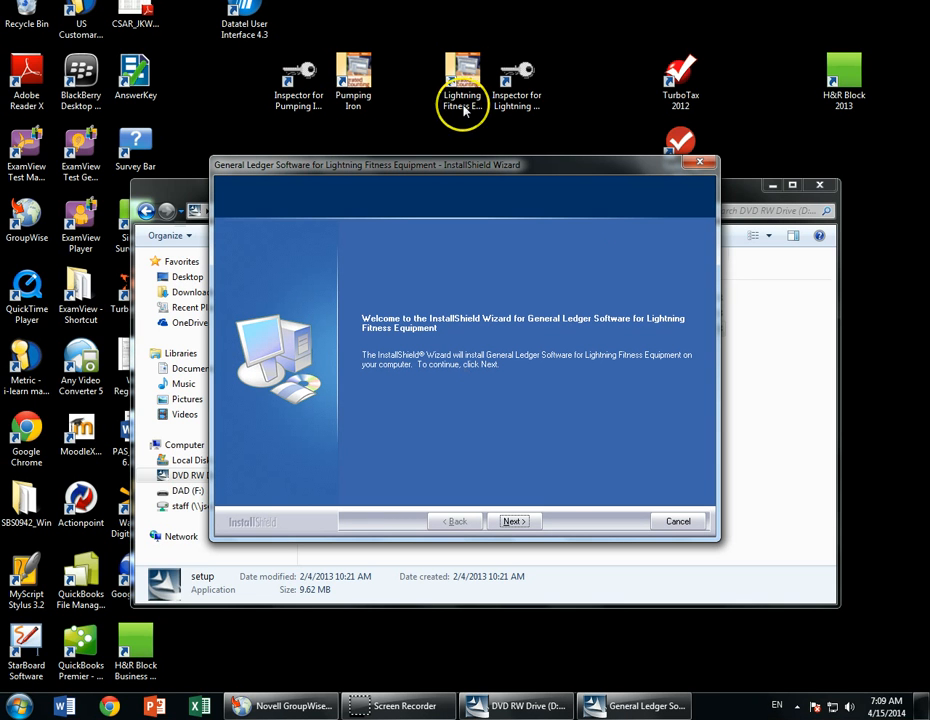
click(466, 70)
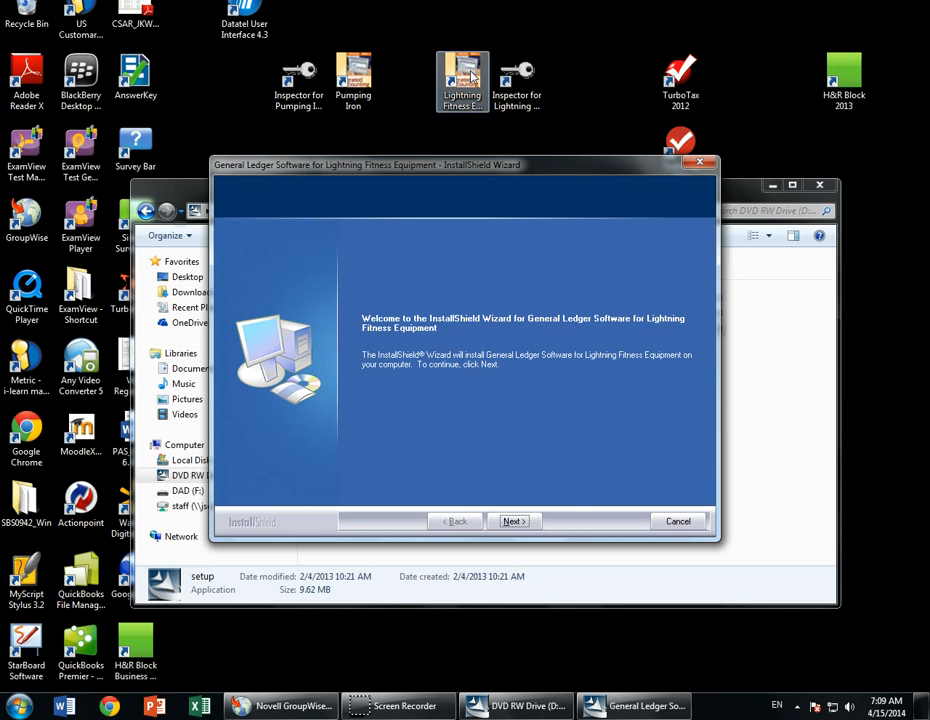
click(512, 521)
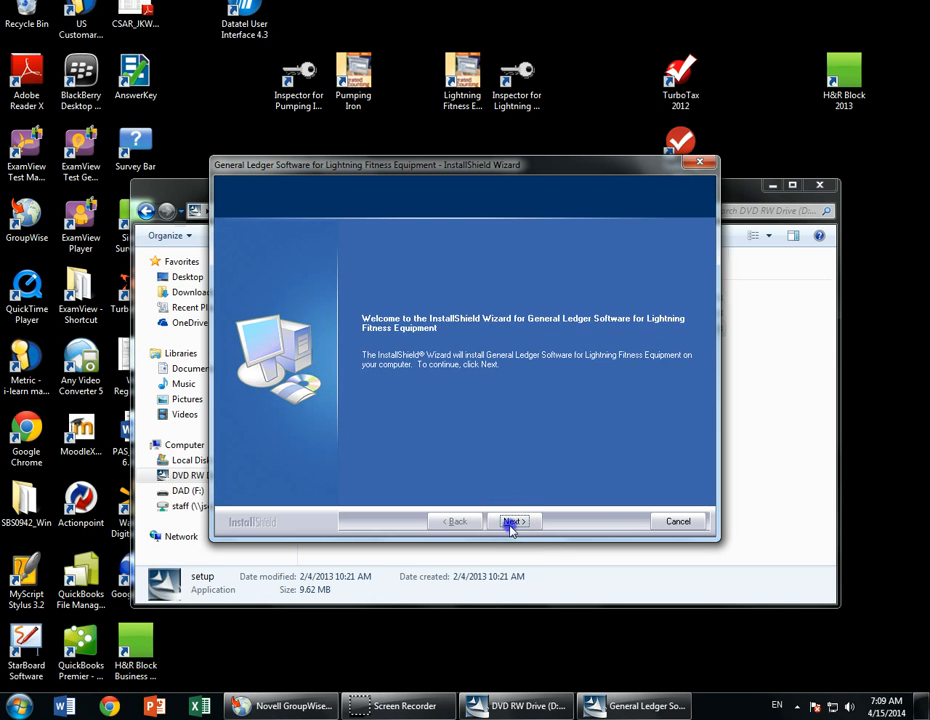
click(473, 326)
scroll(470, 360, down, 15)
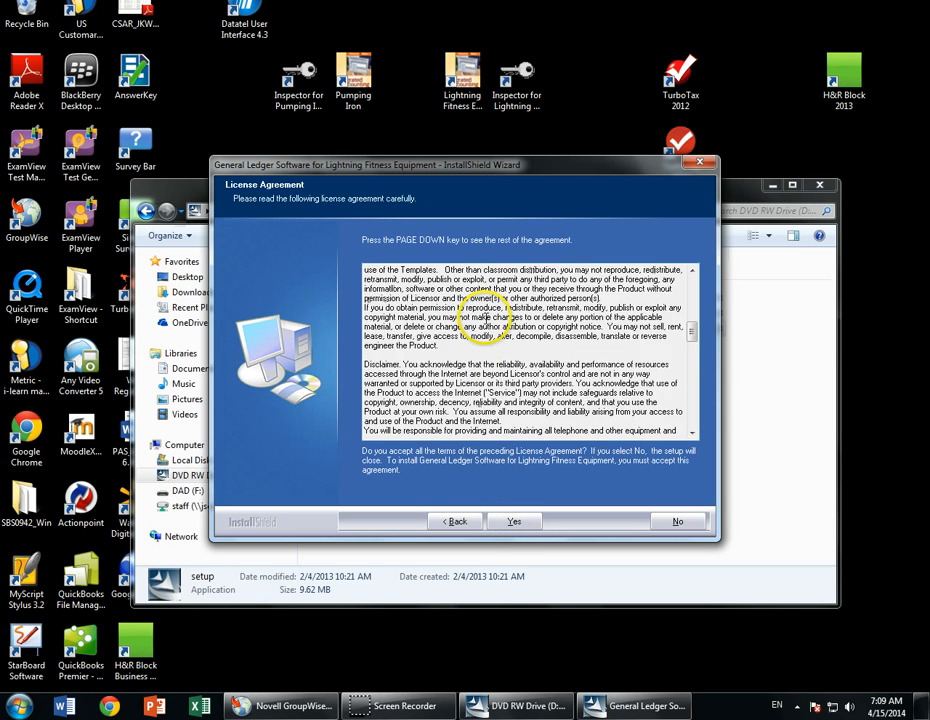
click(495, 520)
click(382, 260)
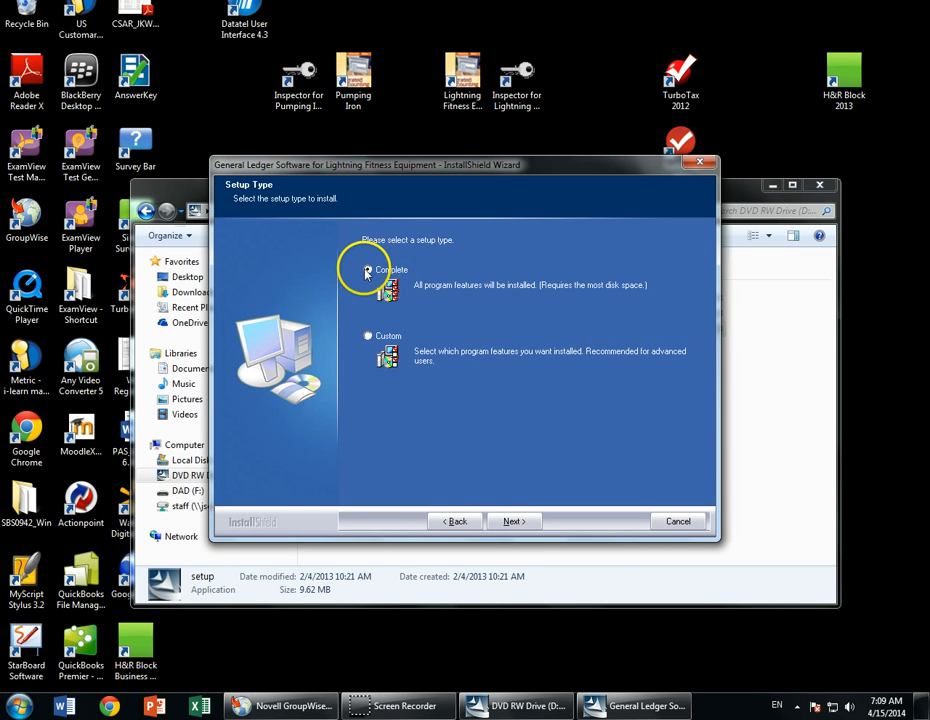
click(511, 521)
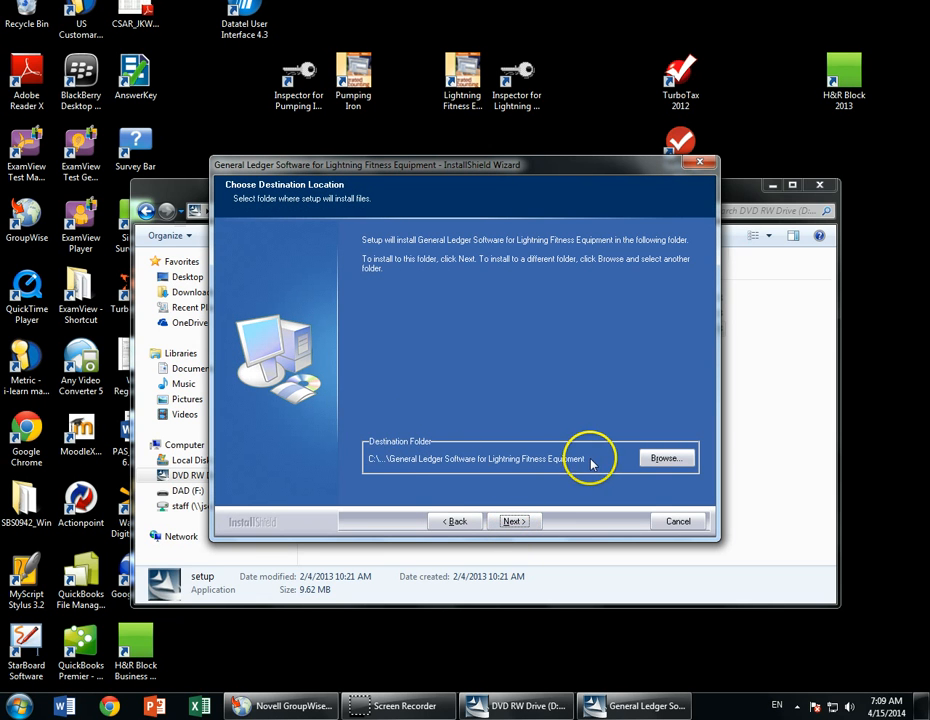
click(511, 520)
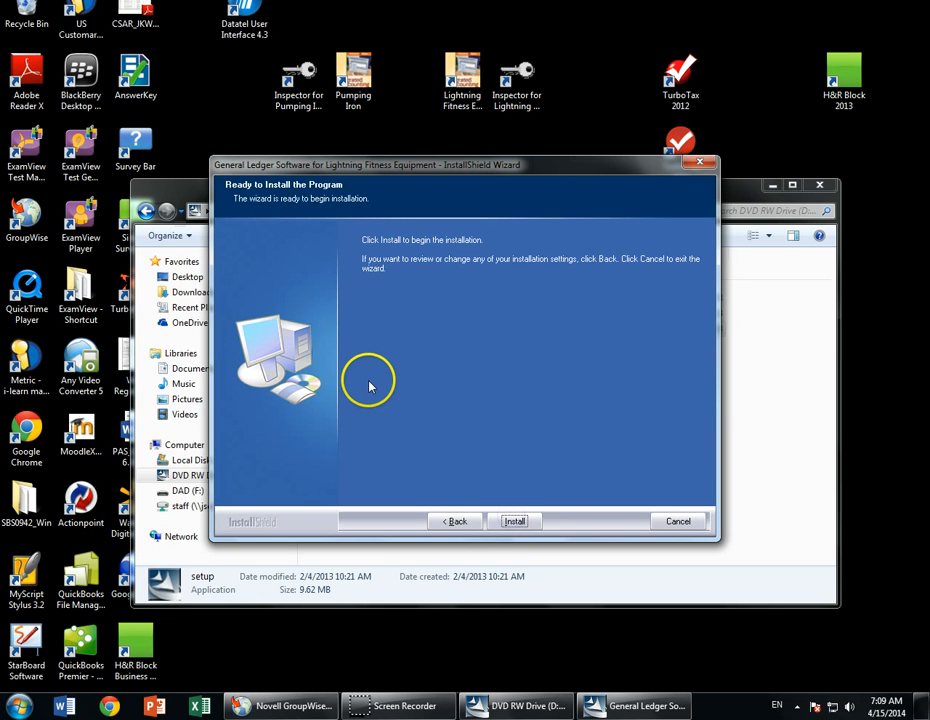
click(514, 521)
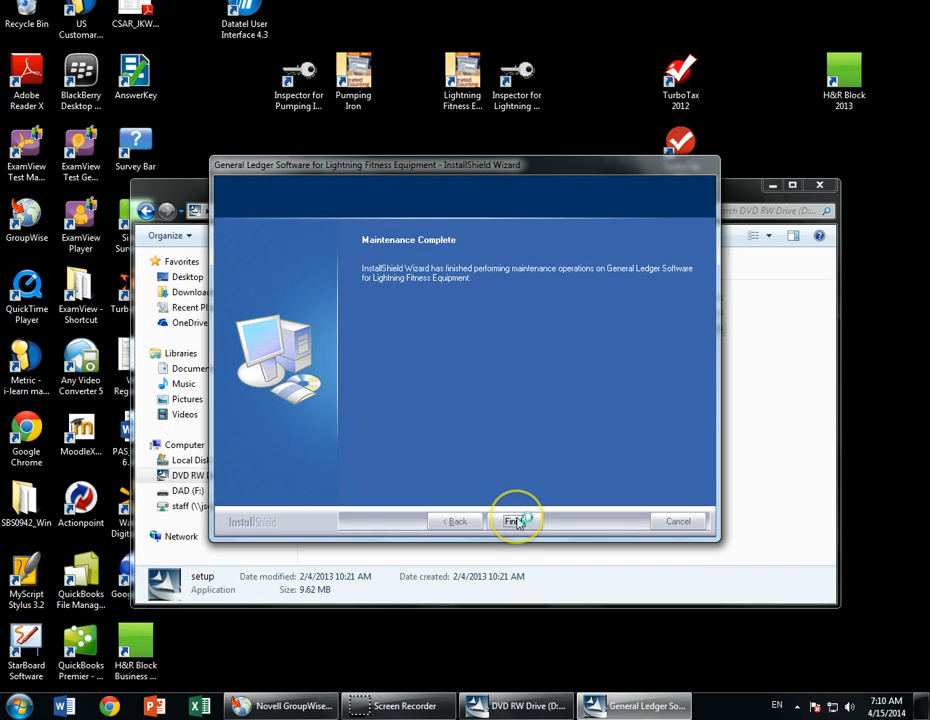
click(514, 521)
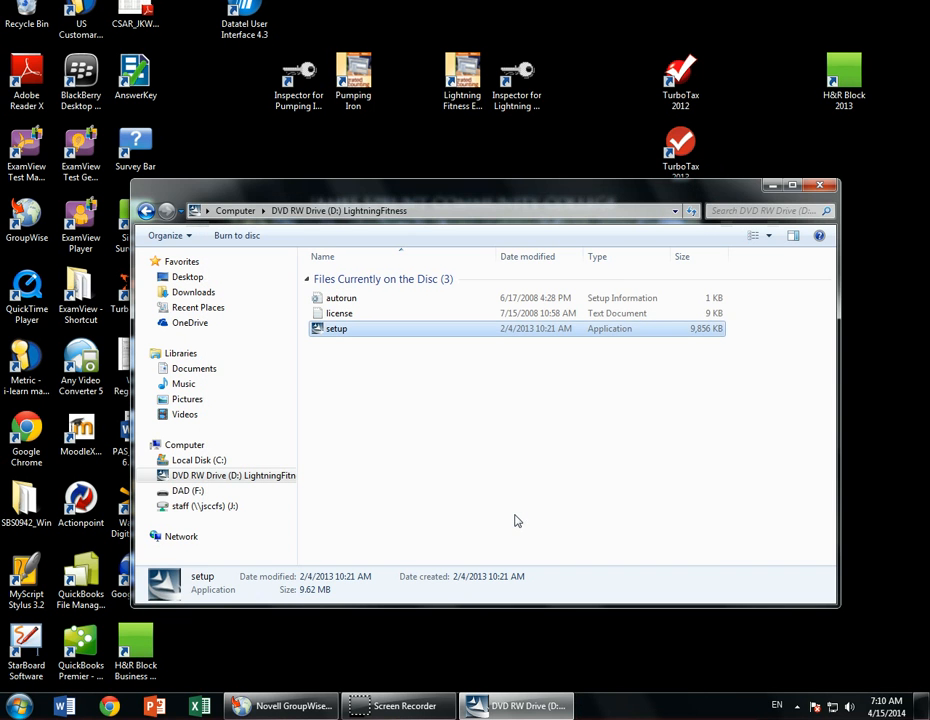
- Close the disc window and launch Lightning Fitness Equipment from General Ledger Software Version 7
click(819, 185)
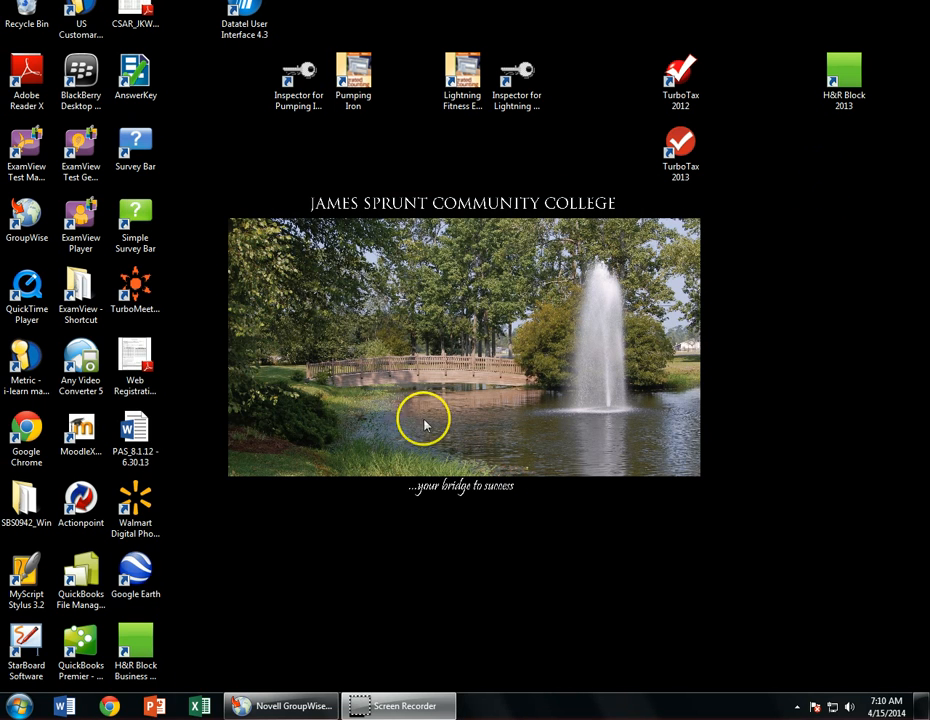
click(18, 705)
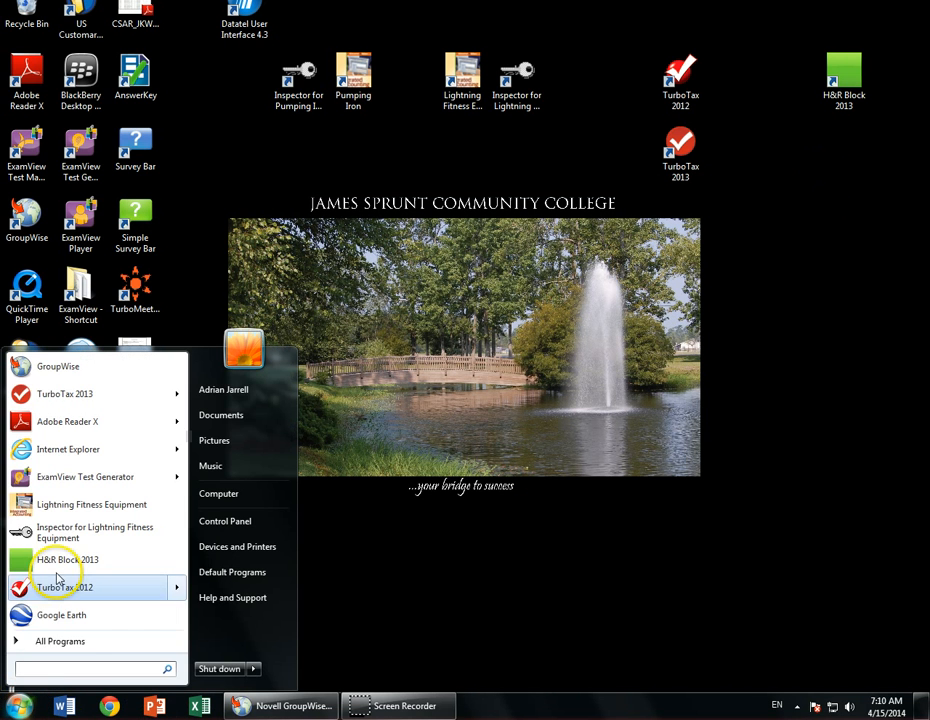
click(78, 641)
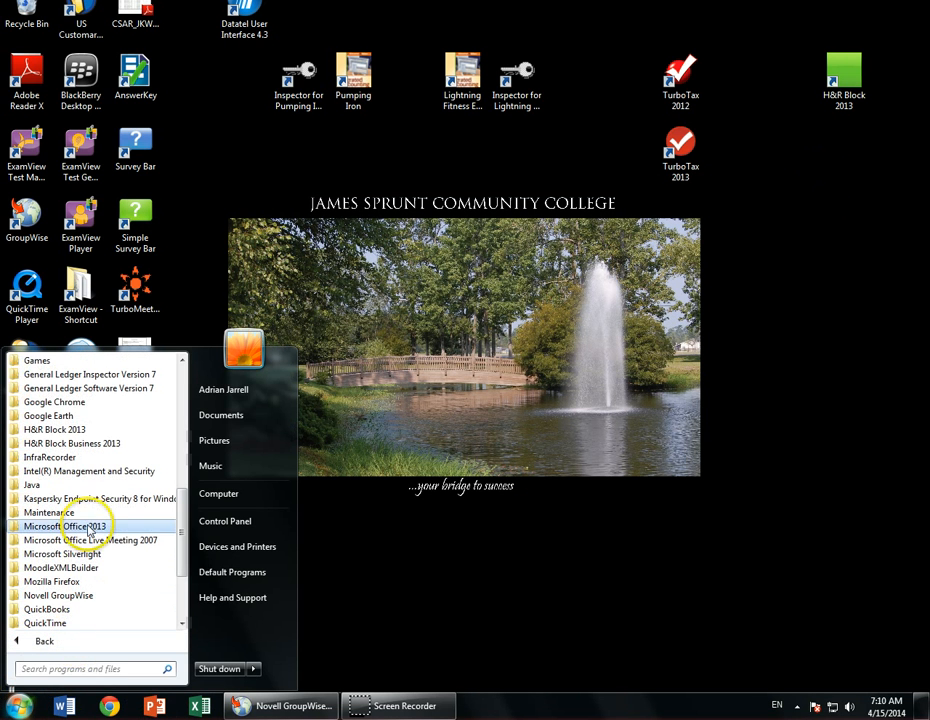
scroll(88, 528, up, 2)
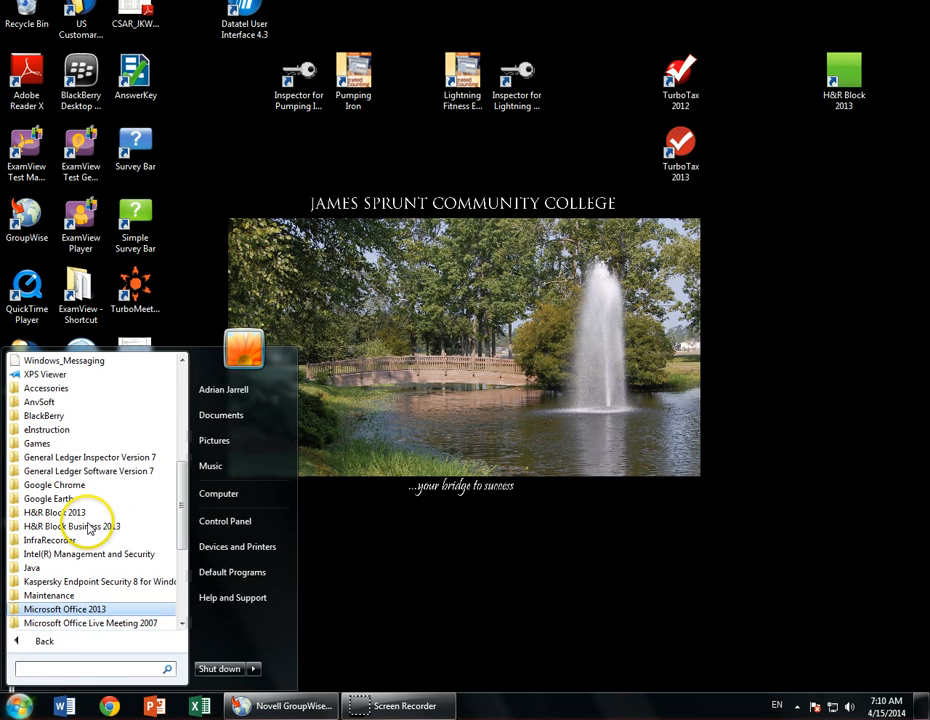
click(60, 463)
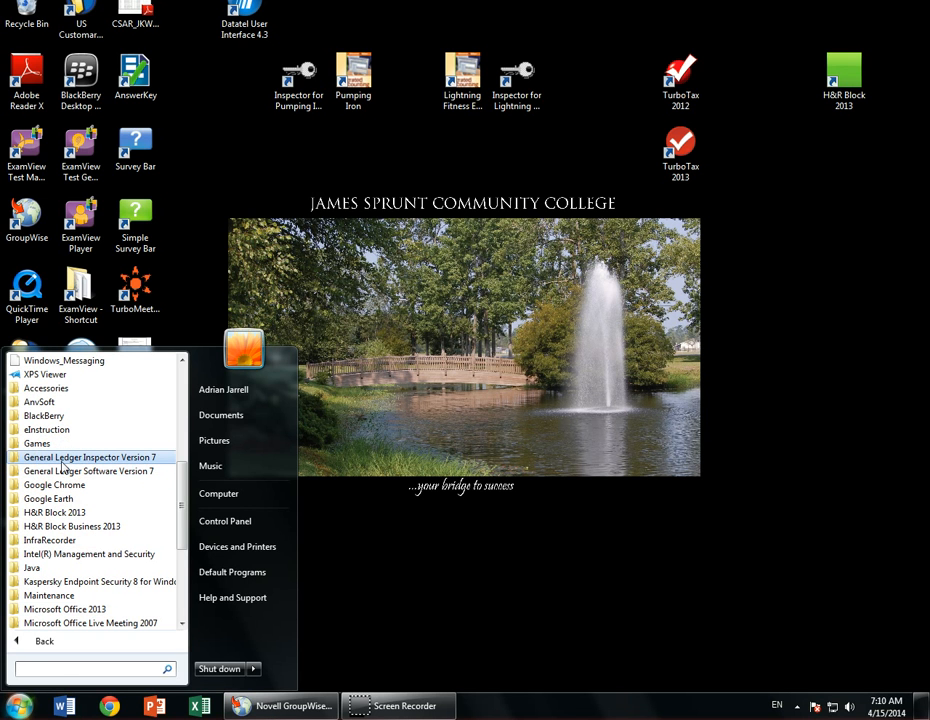
click(62, 471)
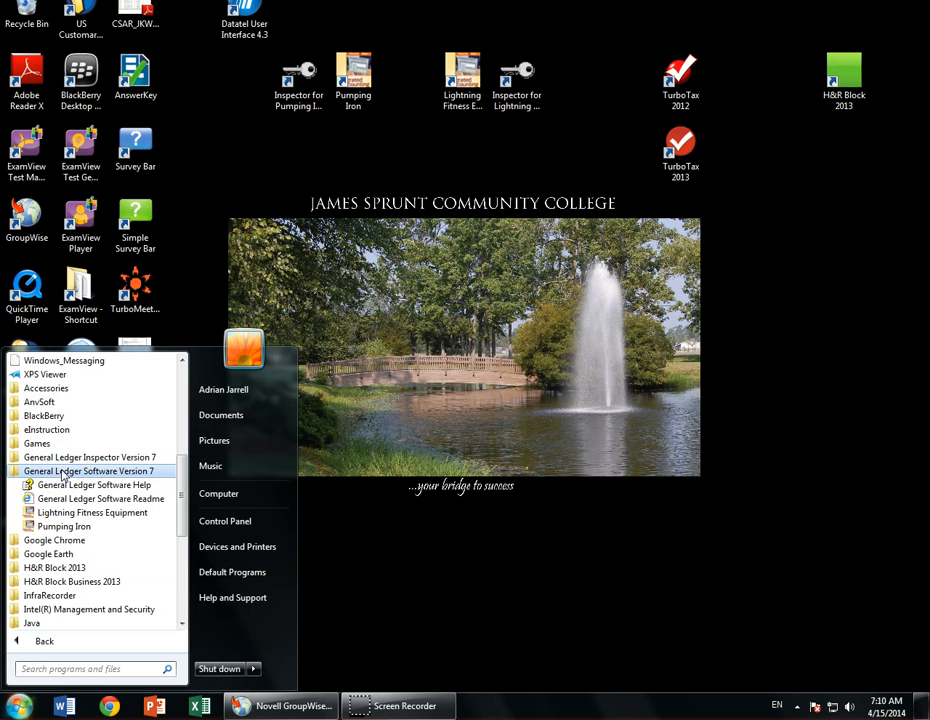
click(69, 513)
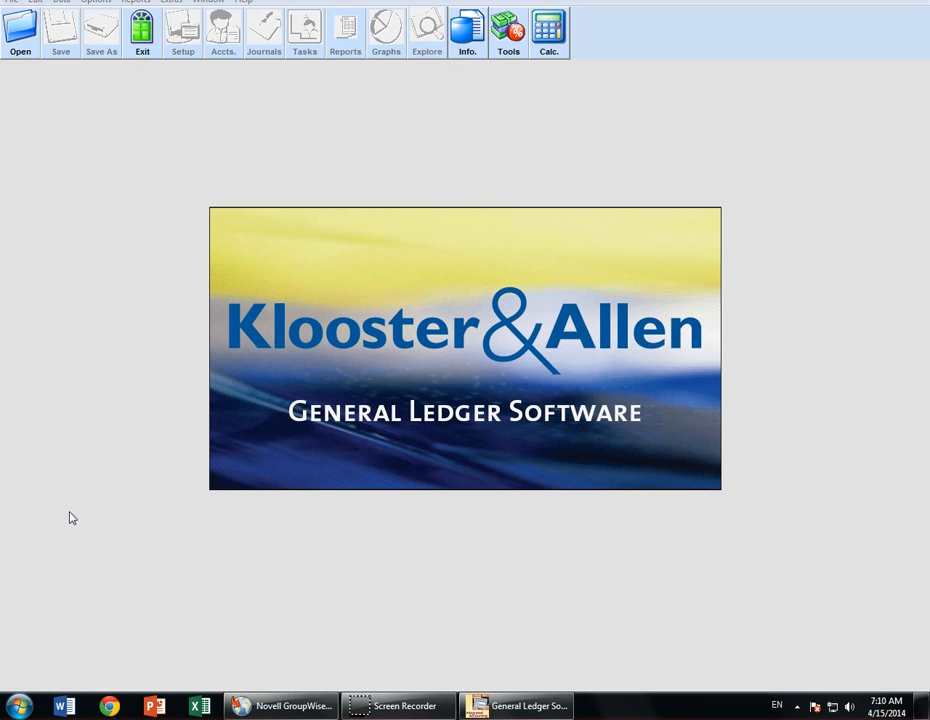
- Open the Lightning_Fitness.IA7 data file in the ledger program
click(288, 404)
click(22, 47)
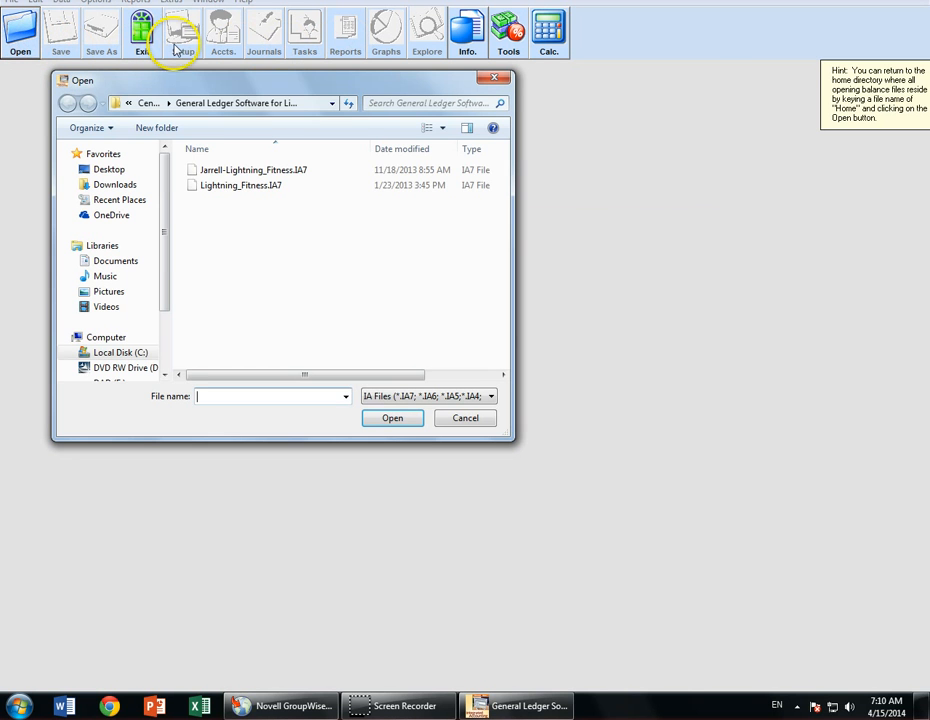
click(204, 188)
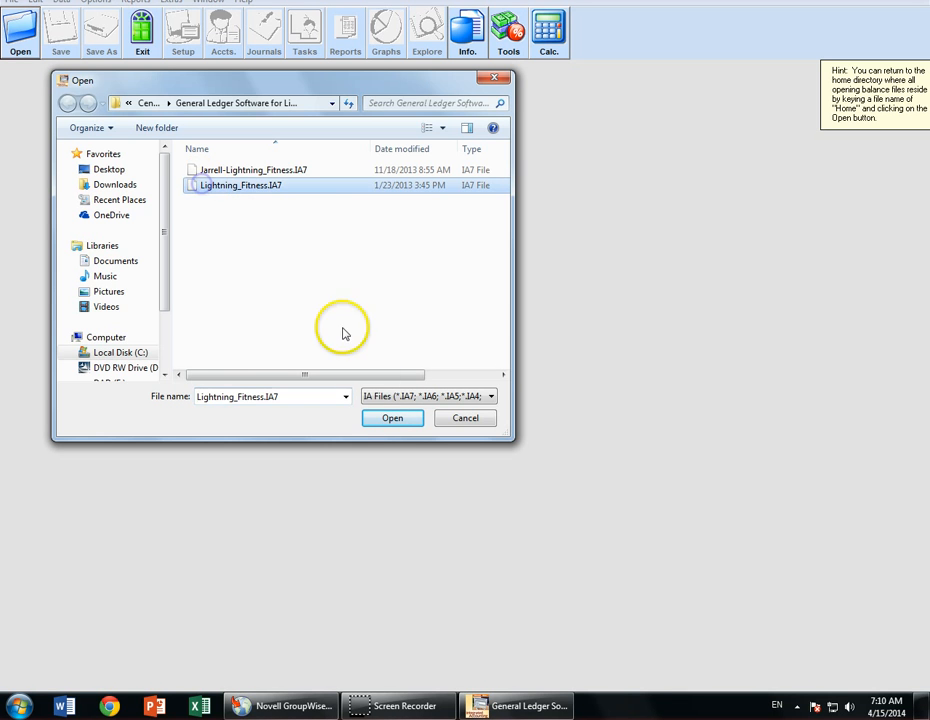
click(390, 420)
- Enter the student's full name as User Name and accept the offer to view the instructions
click(511, 308)
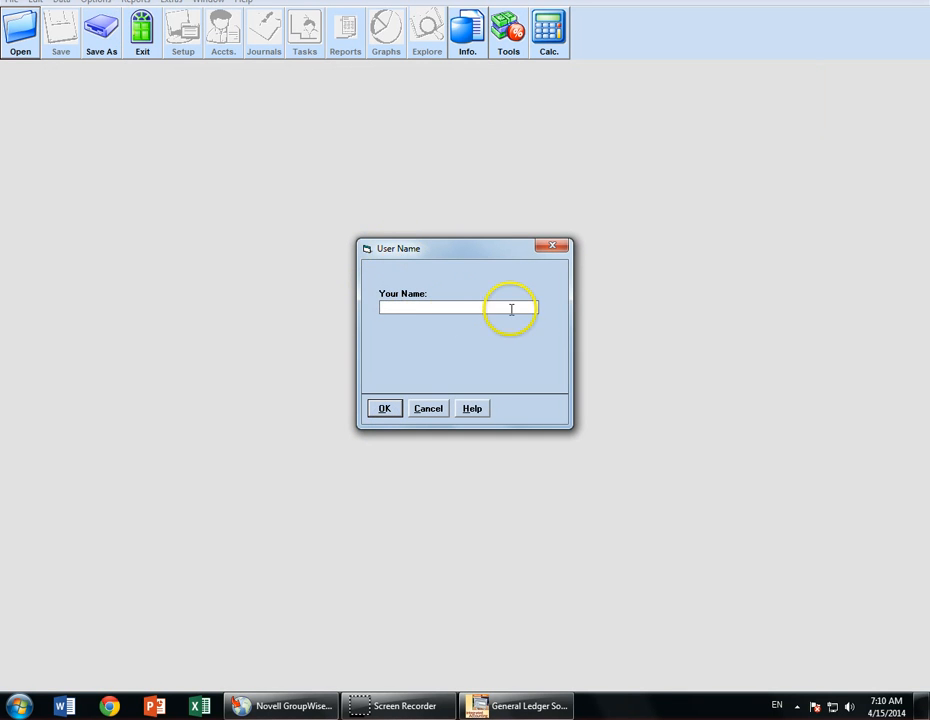
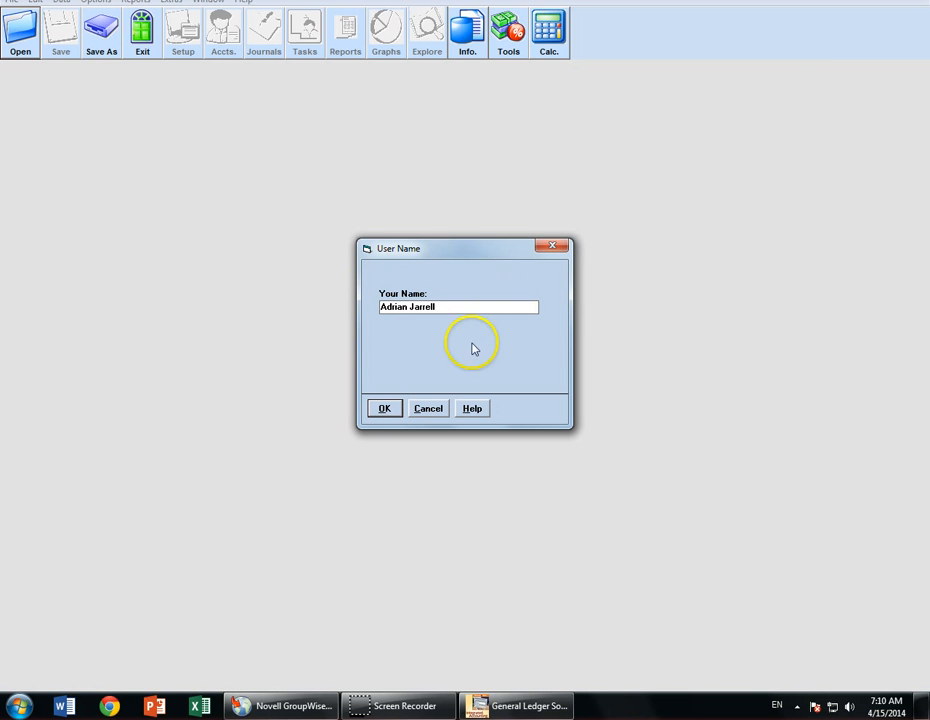
click(385, 409)
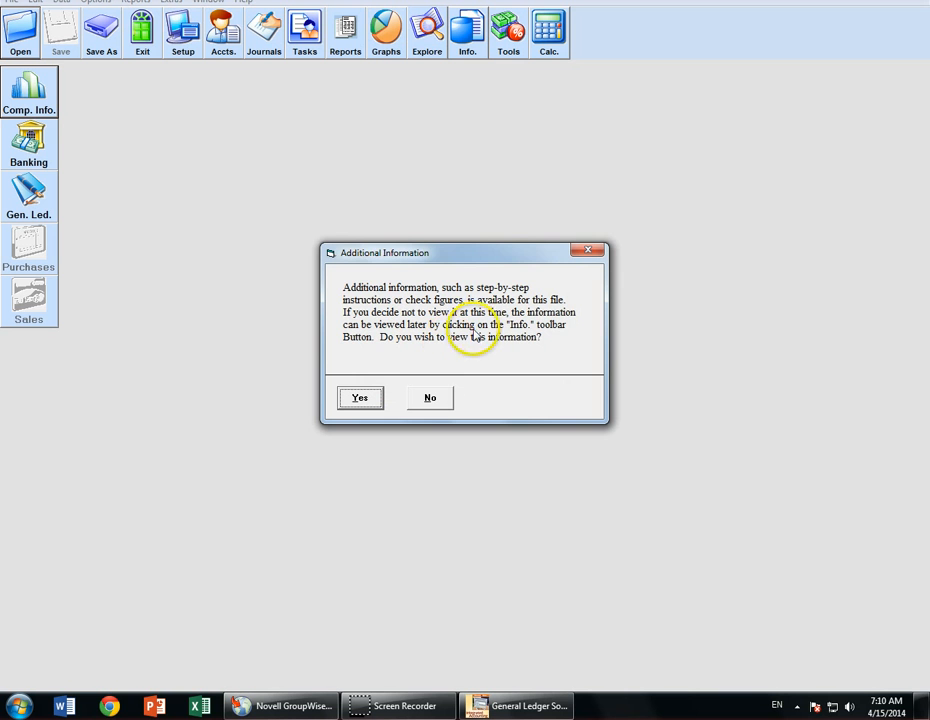
click(355, 397)
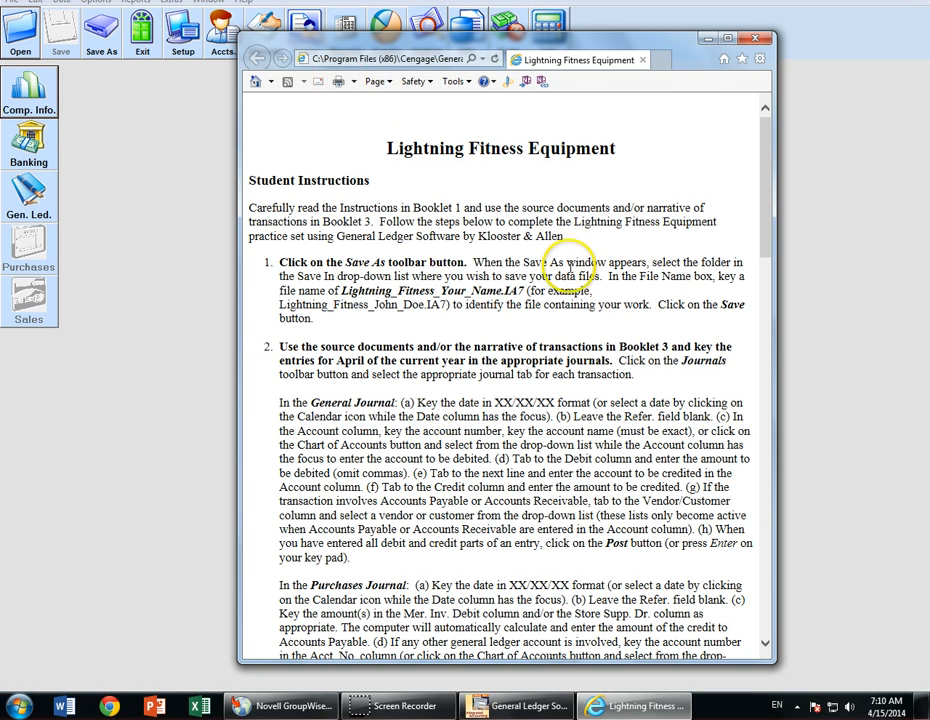
- Scroll through the Lightning Fitness student instructions, then close Internet Explorer
scroll(398, 290, down, 3)
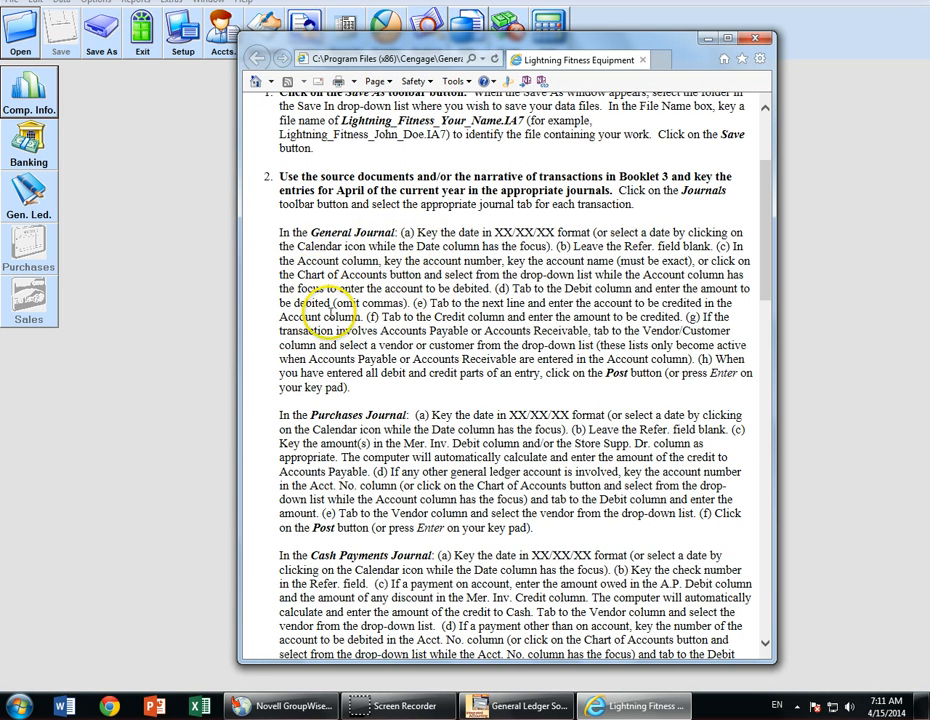
scroll(365, 370, down, 9)
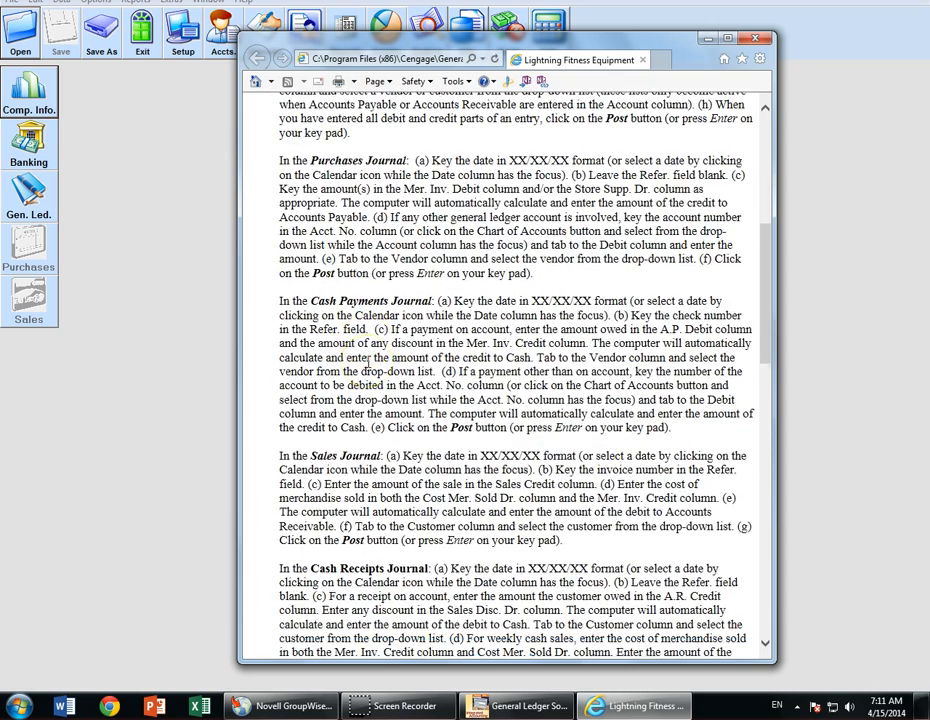
scroll(366, 355, down, 10)
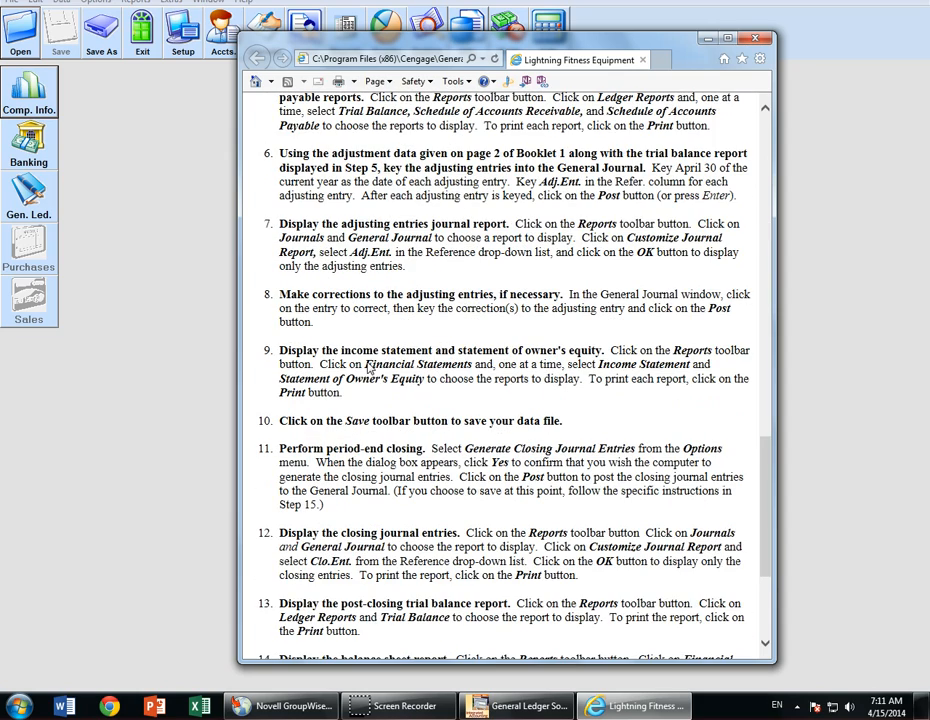
click(757, 38)
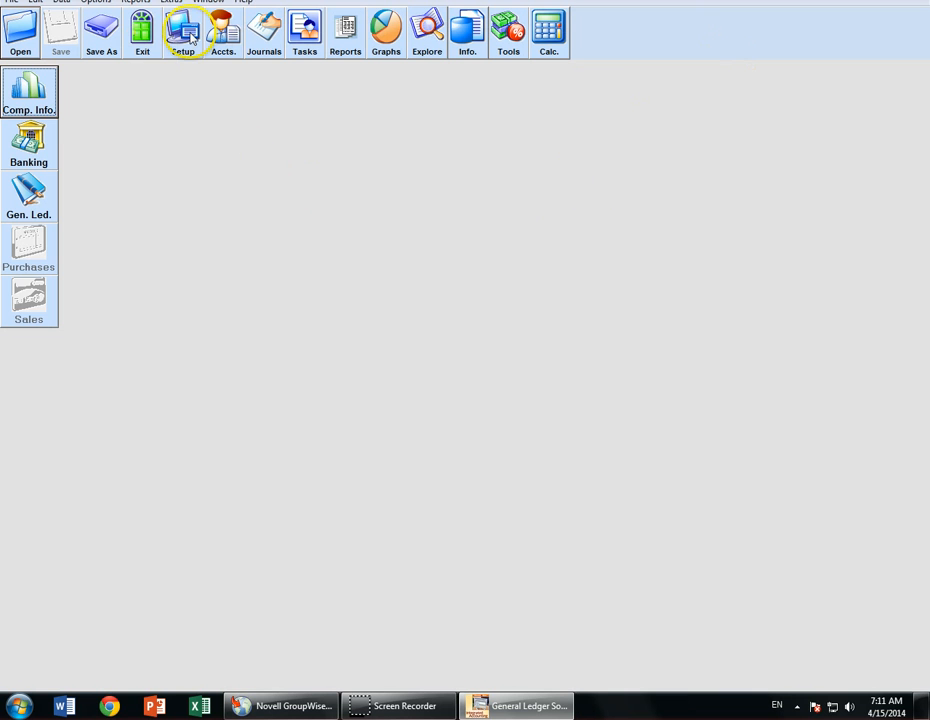
- In the Purchases journal, enter reference Form 1 with a 18260.00 merchandise inventory debit
click(262, 32)
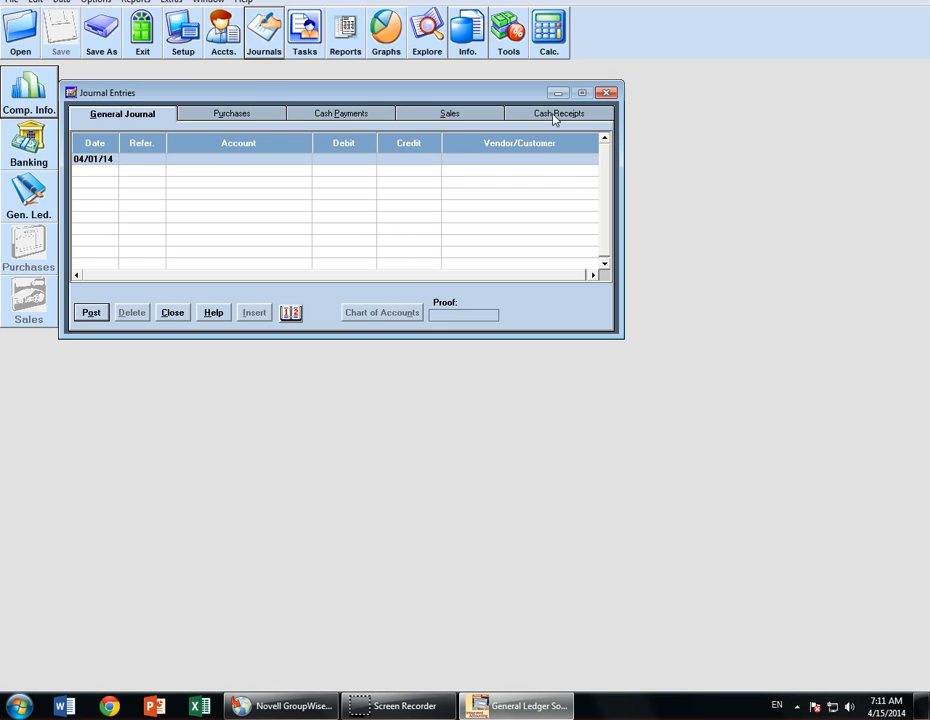
click(232, 114)
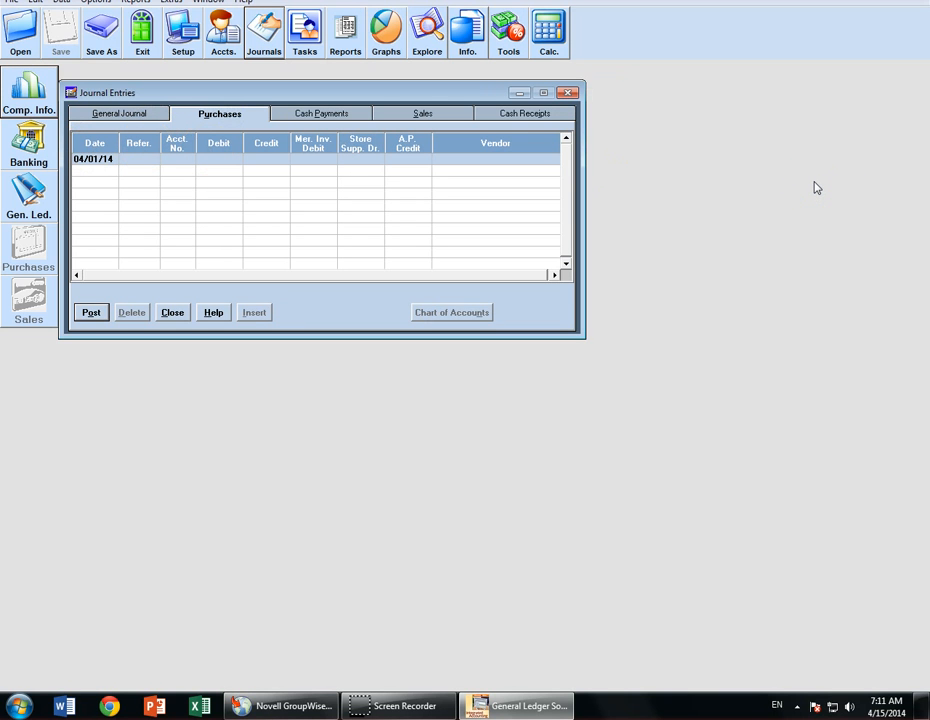
text(Form)
key(Tab)
key(Tab)
key(Tab)
key(Tab)
text(1260)
key(Tab)
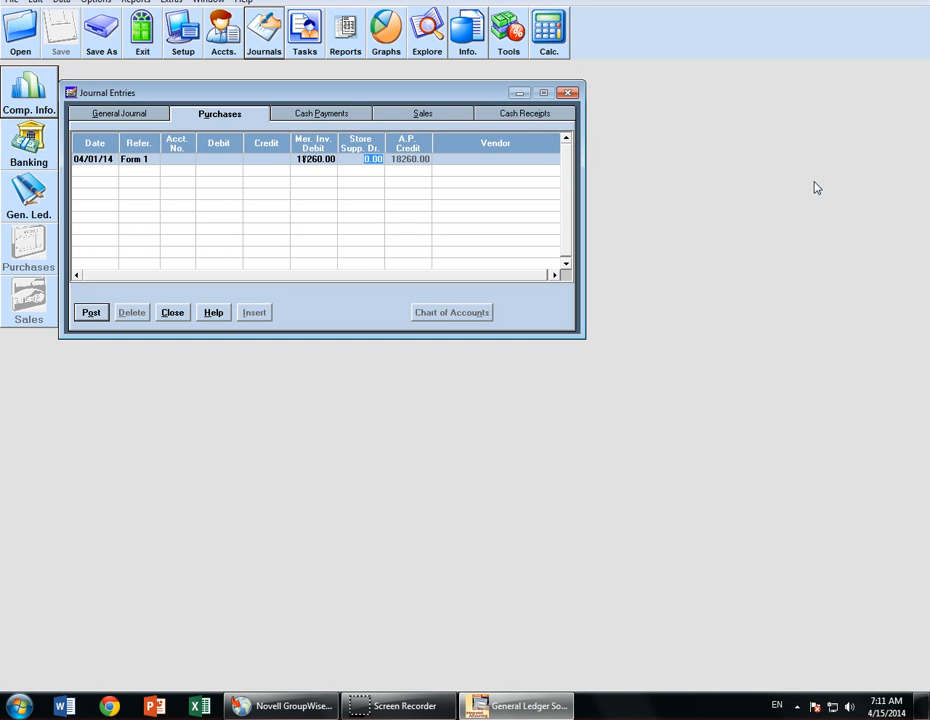
key(Tab)
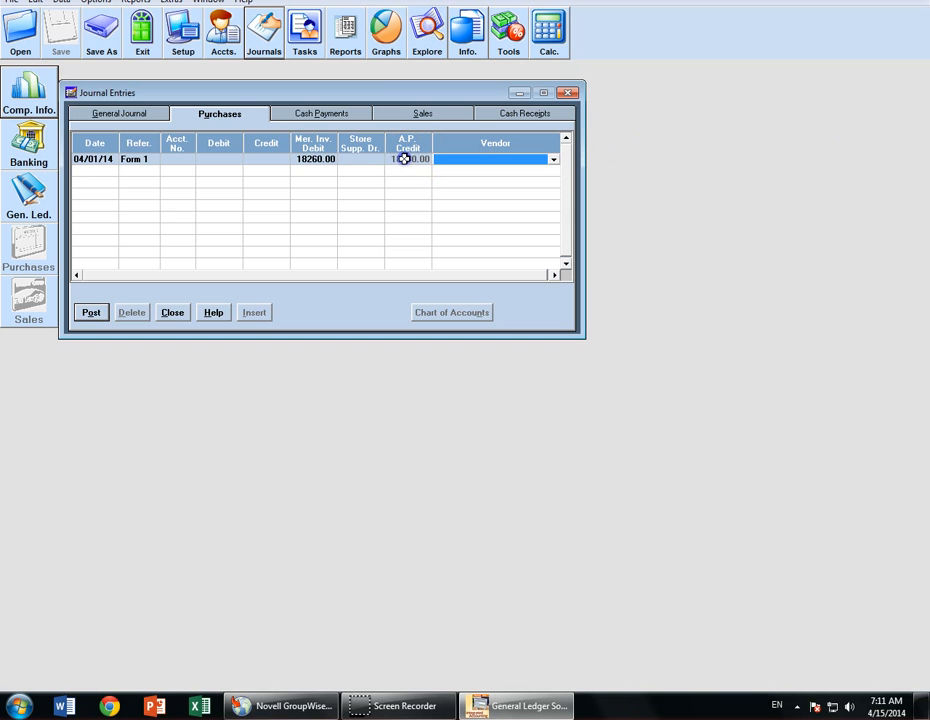
- Choose vendor A+ Flex Fitness Center, post the purchase, and begin a Sales journal entry
click(555, 160)
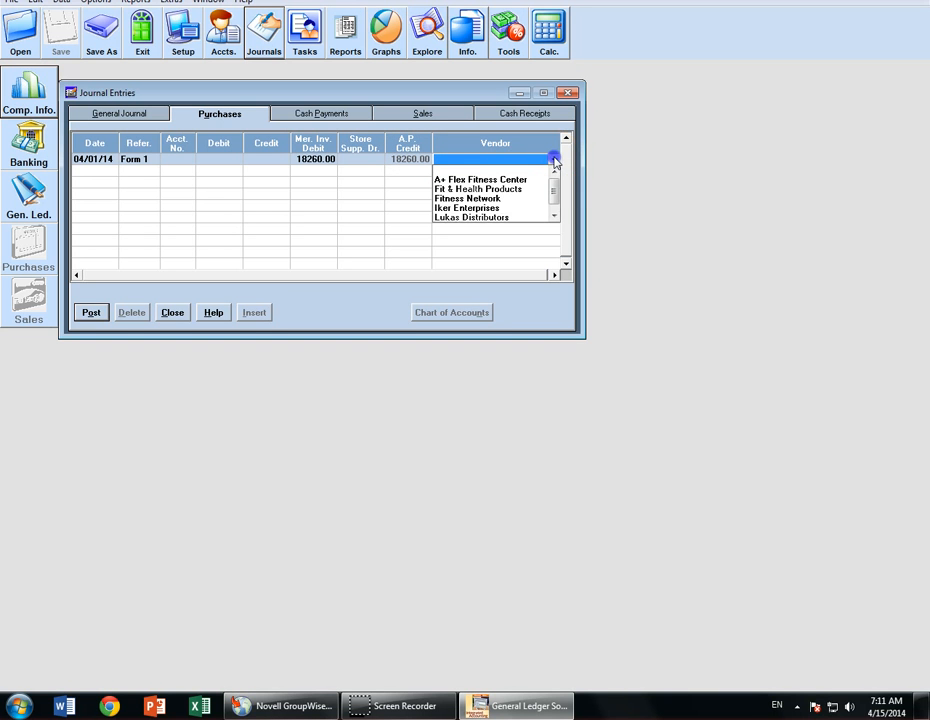
click(500, 180)
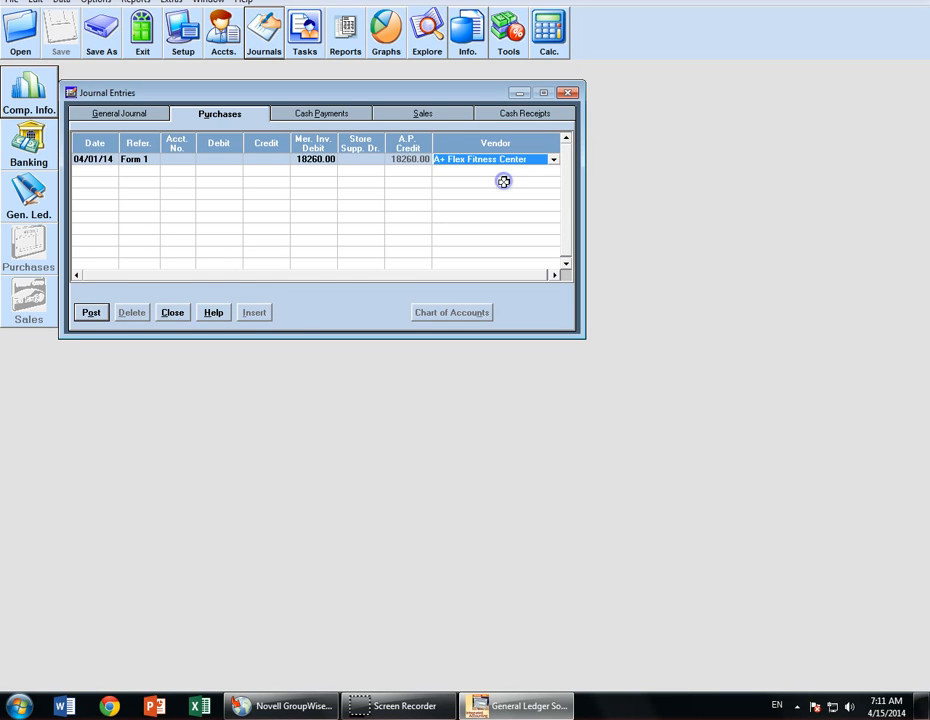
click(91, 313)
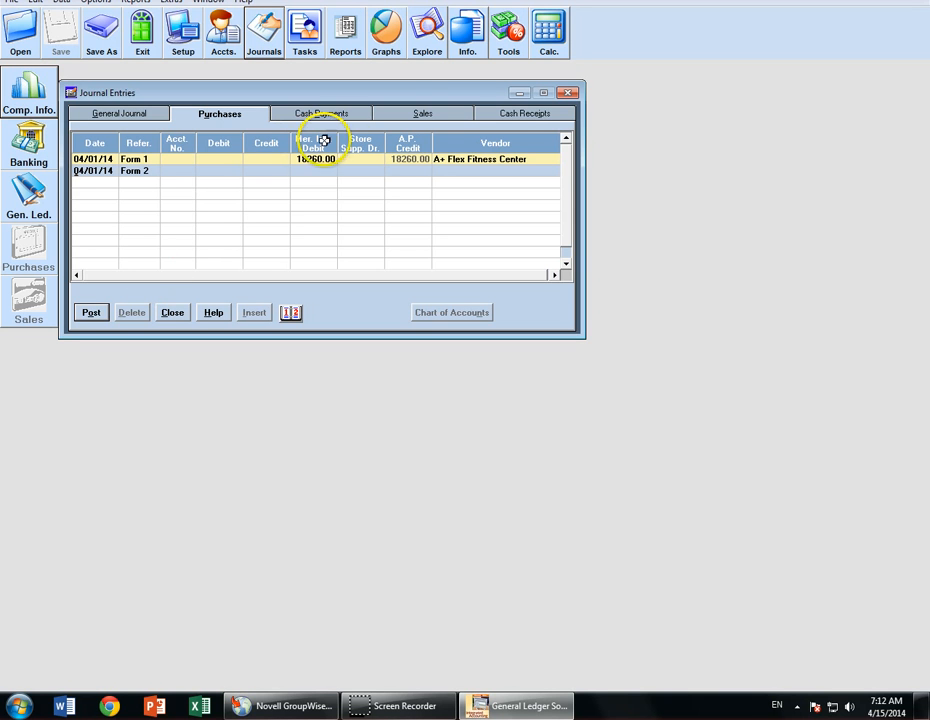
click(424, 114)
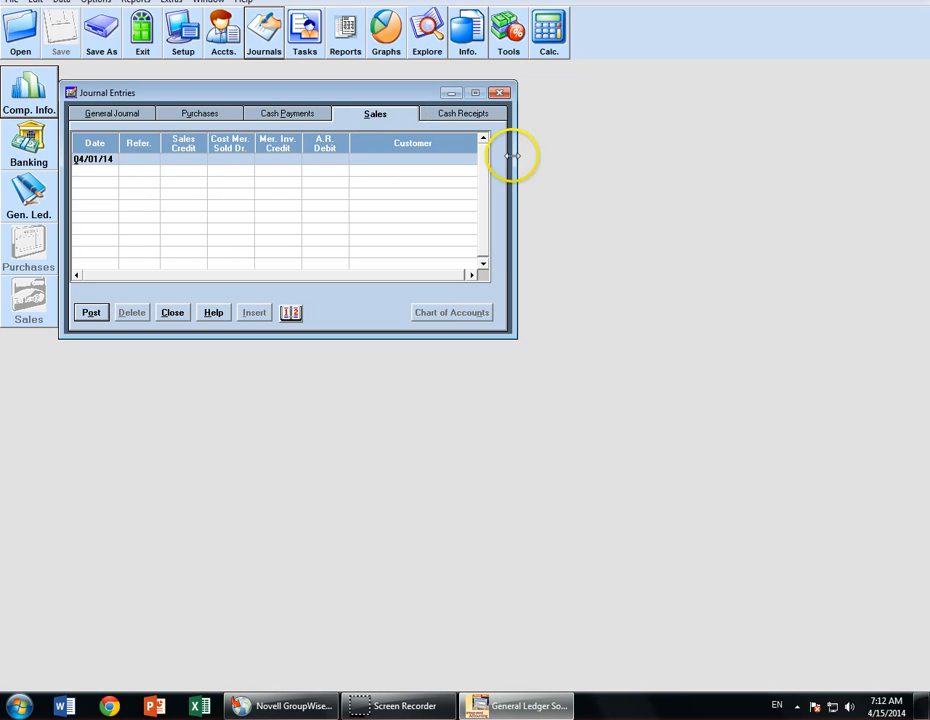
key(Tab)
- Enter sale reference 301 with Sales credit 5850.00 and cost of merchandise sold and inventory credit 3744.00
text(301)
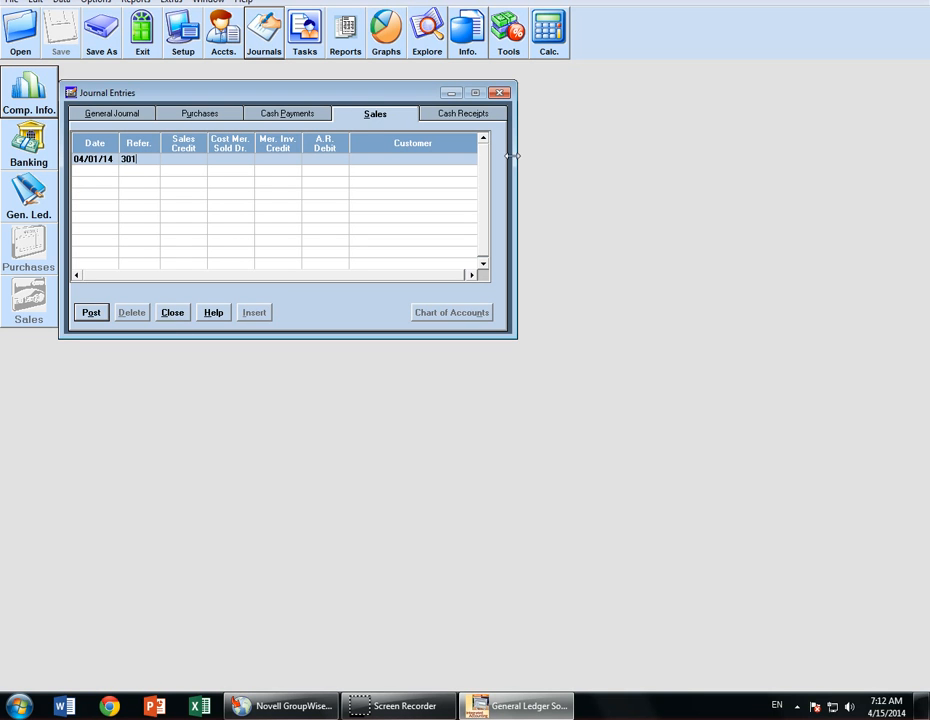
text( Form 2)
key(Tab)
text(5850)
key(Tab)
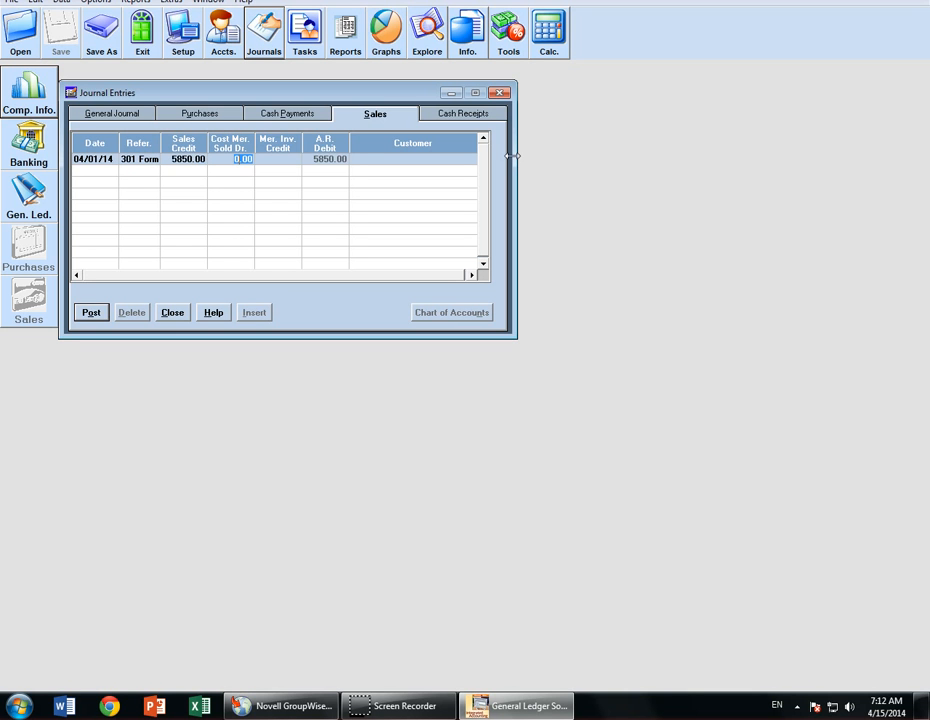
text(3744)
key(Tab)
text(3744)
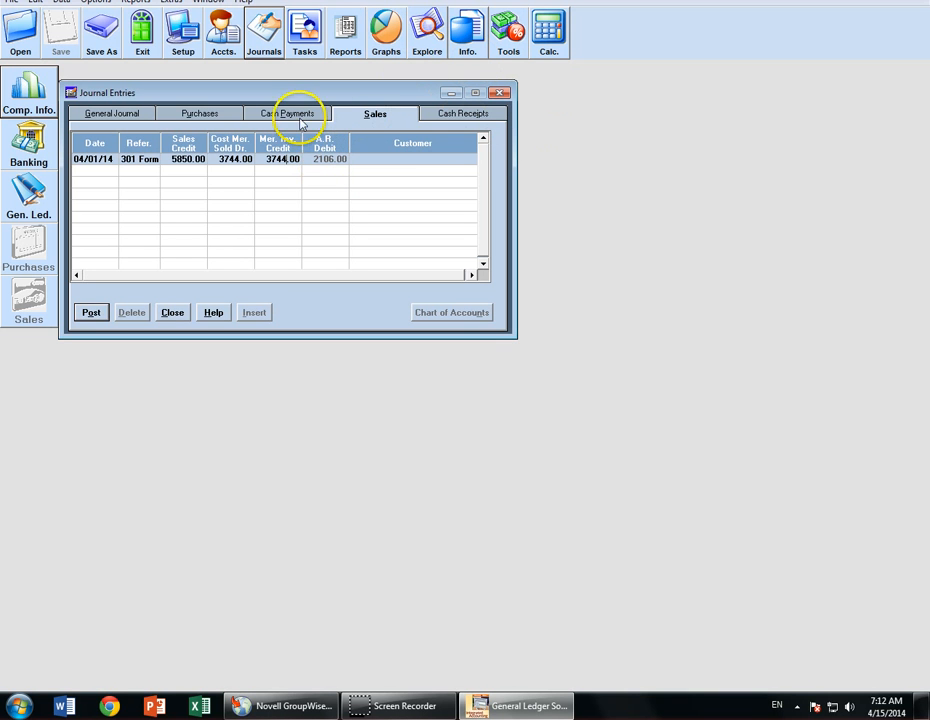
key(Tab)
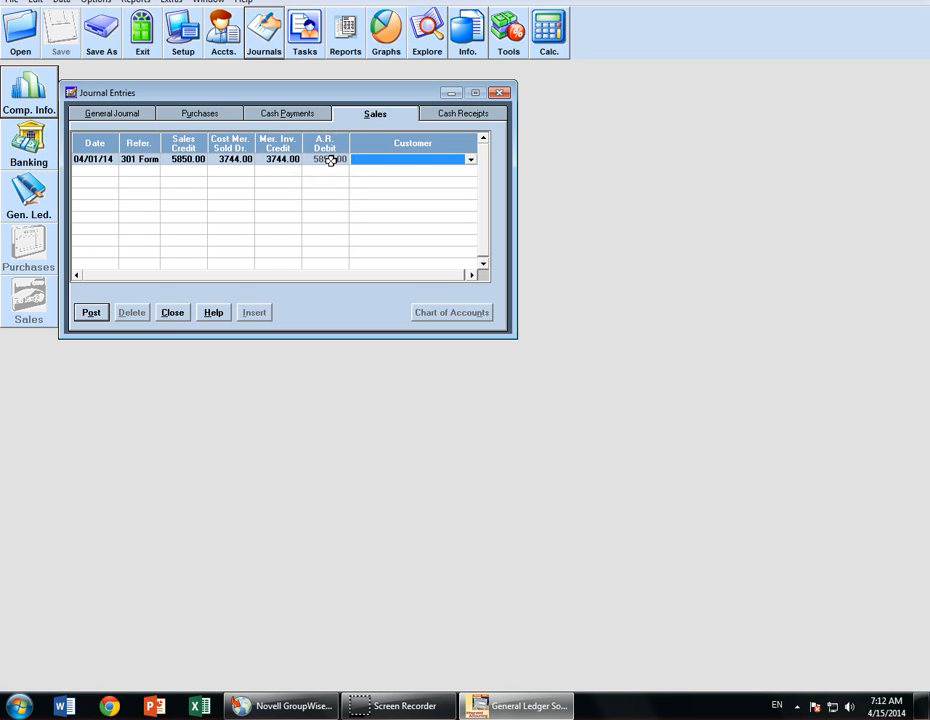
- Select customer Miami Connections, post the sale, and close the journal entries window
click(413, 165)
key(m)
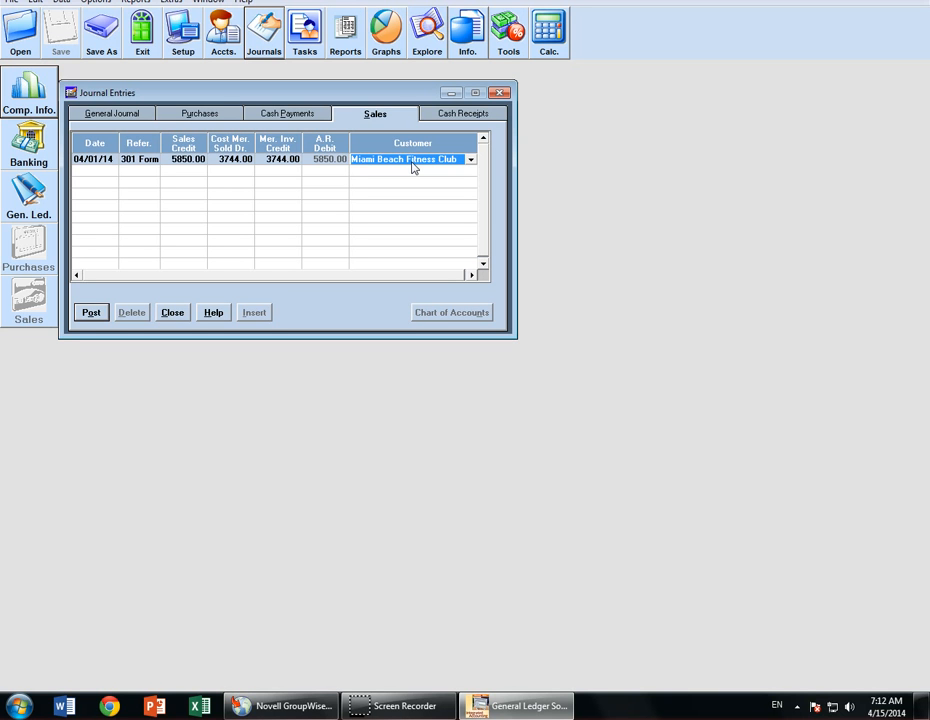
key(m)
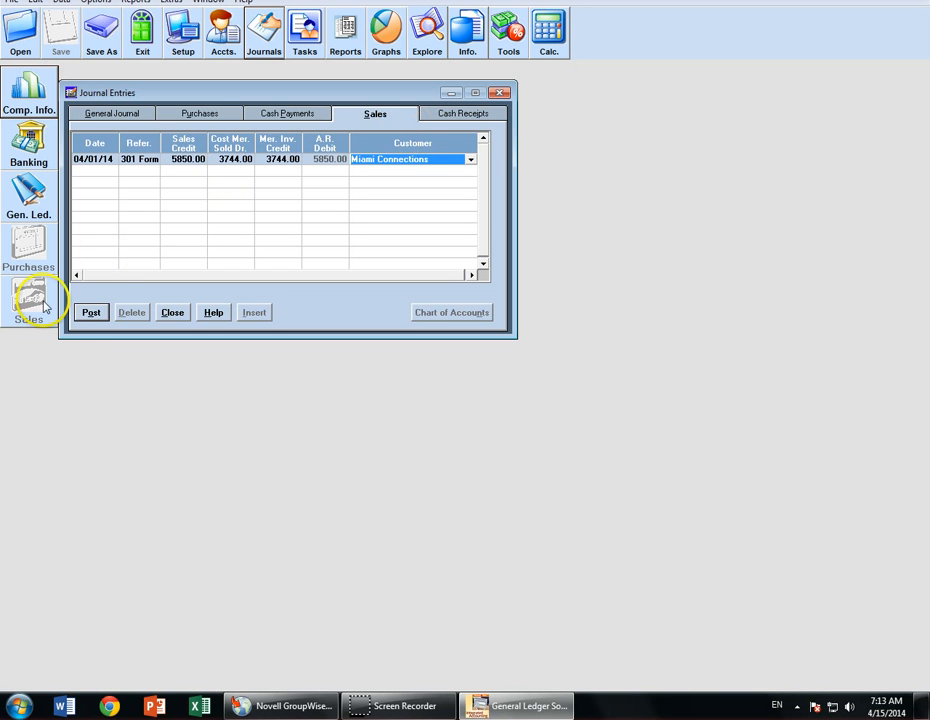
click(91, 312)
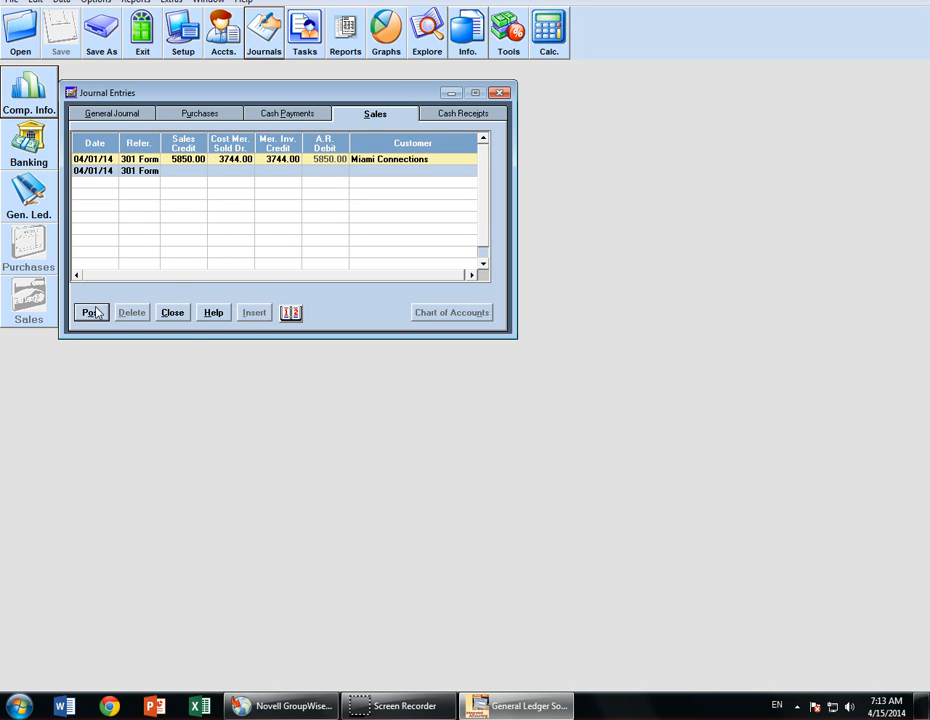
click(174, 314)
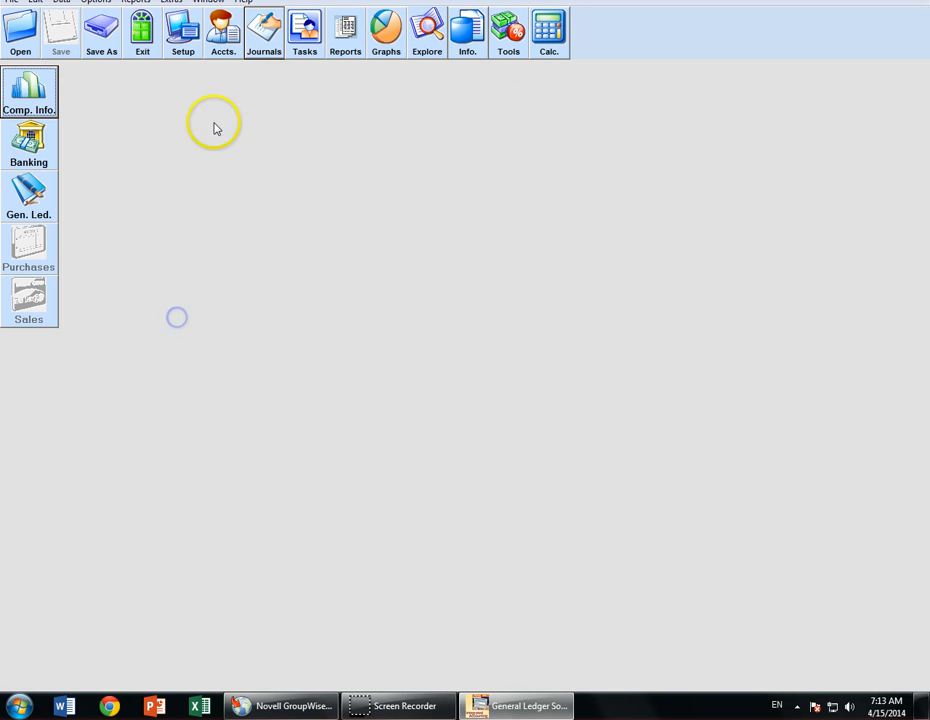
- Choose the General Ledger report from the Ledger Reports group
click(338, 40)
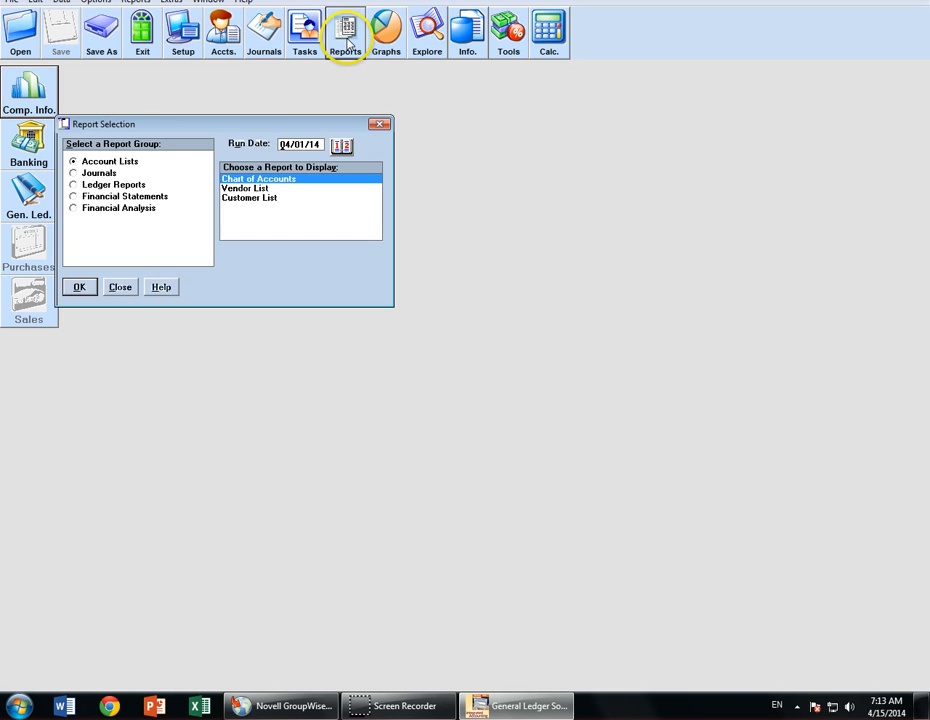
click(85, 185)
click(249, 189)
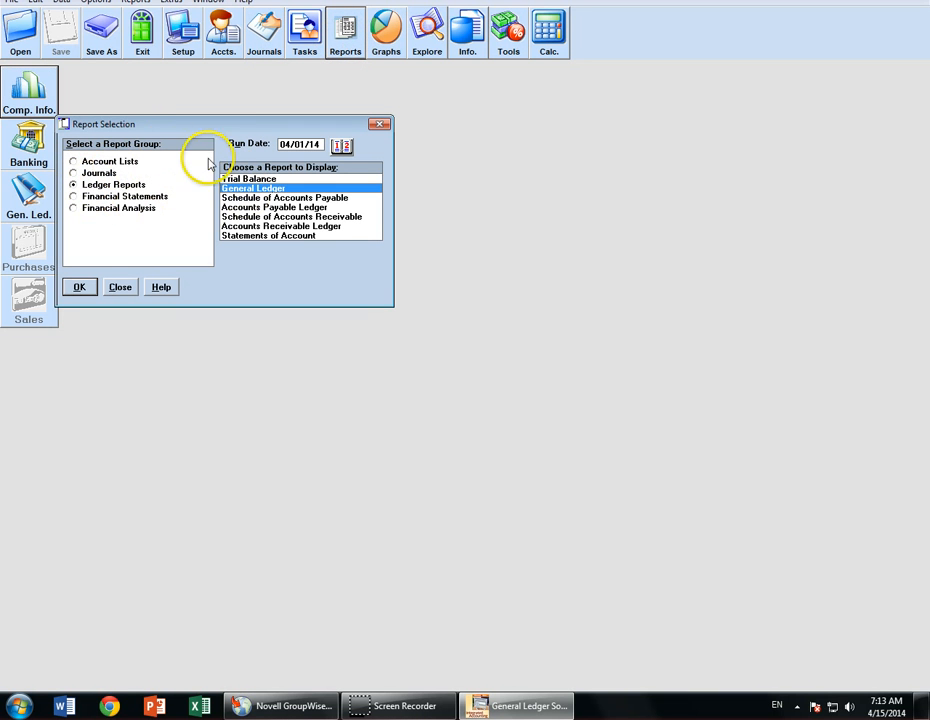
click(79, 287)
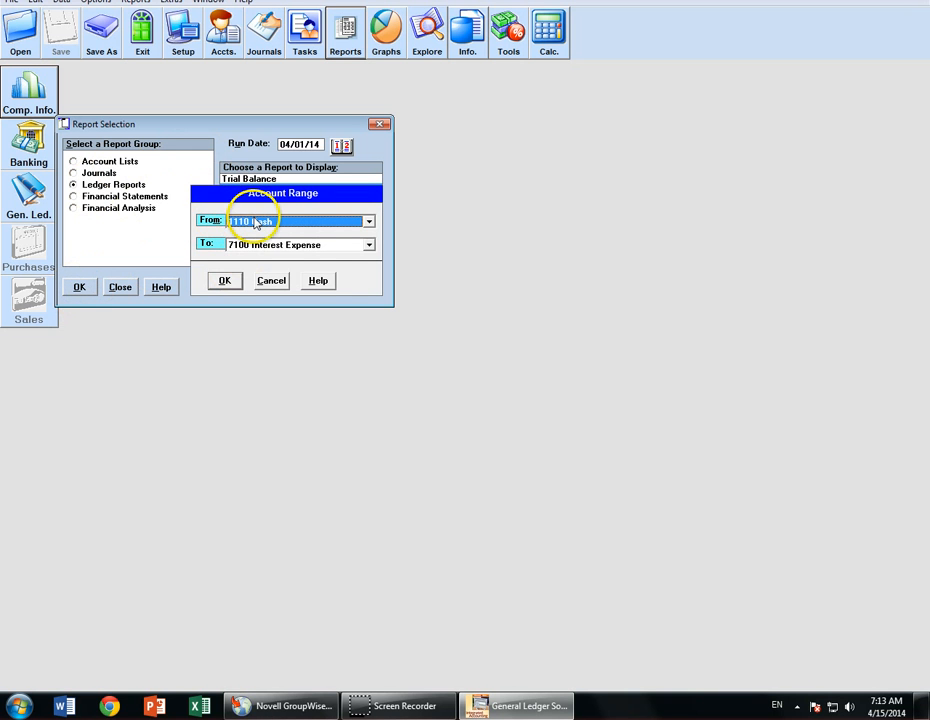
- Run the report for the full account range, 1110 Cash through 7100 Interest Expense
click(369, 221)
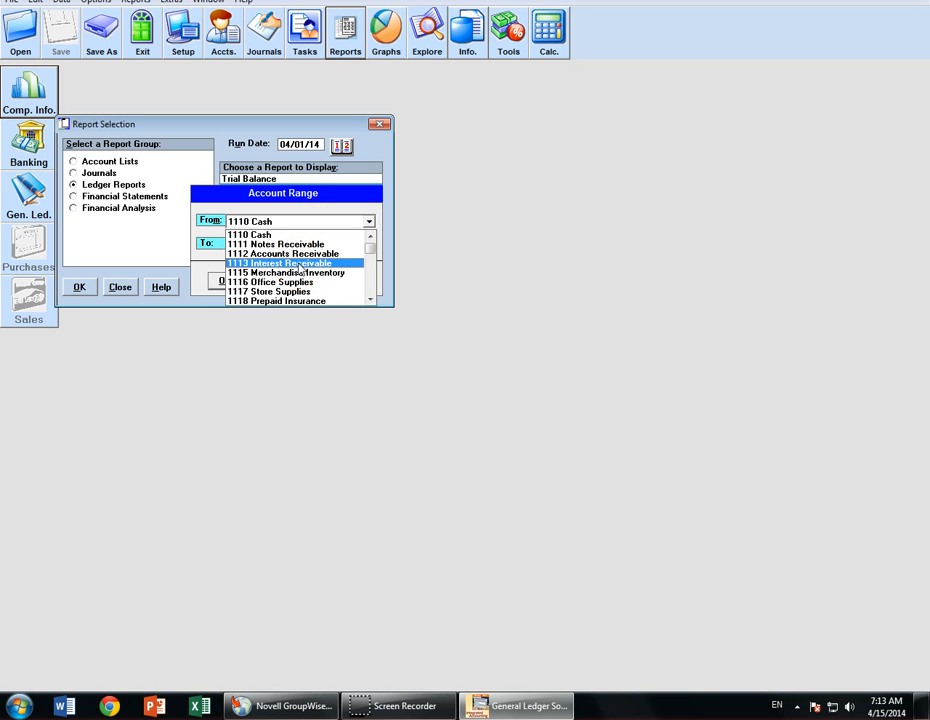
click(300, 264)
click(368, 245)
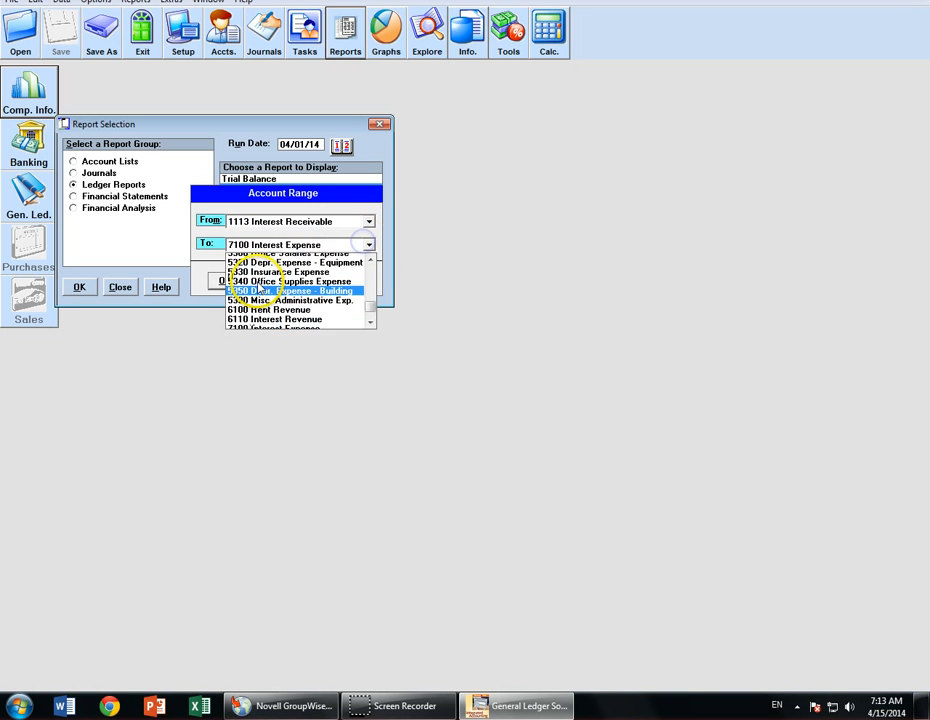
scroll(262, 300, up, 10)
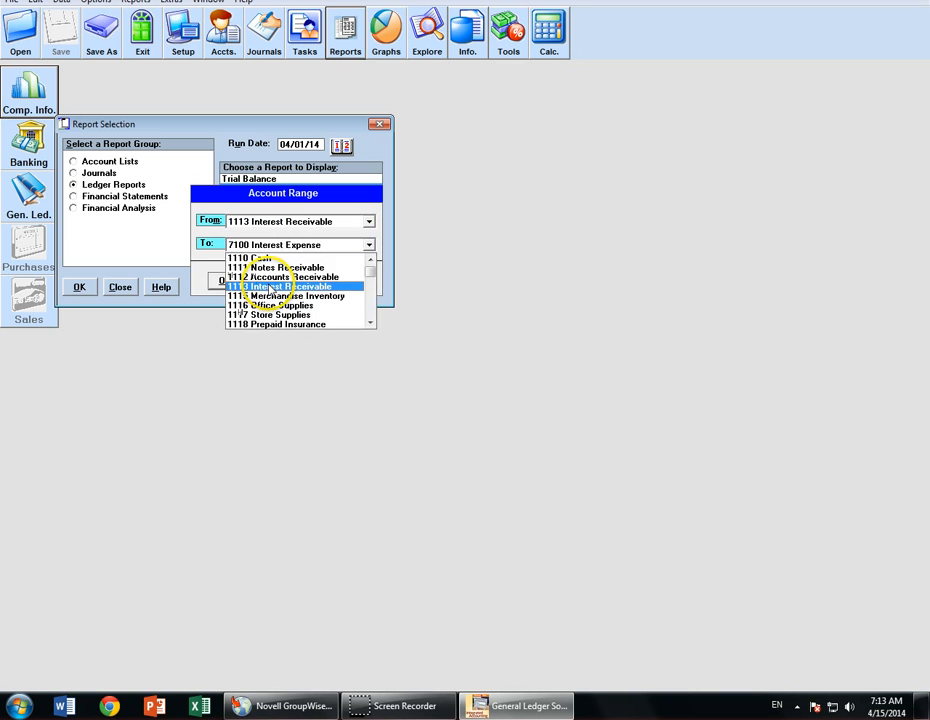
click(259, 287)
click(280, 281)
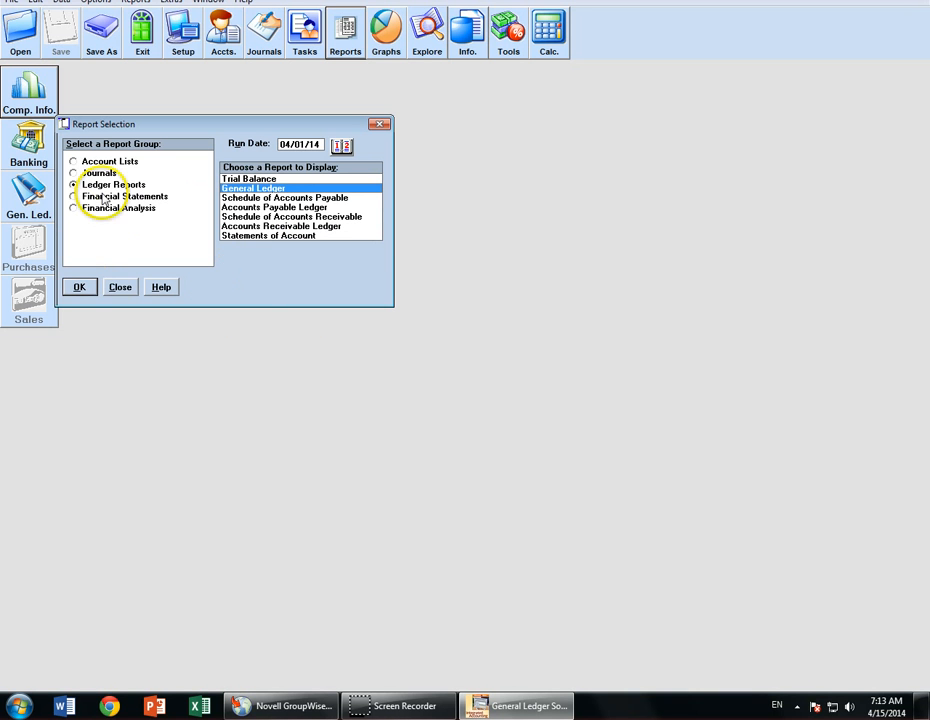
click(79, 287)
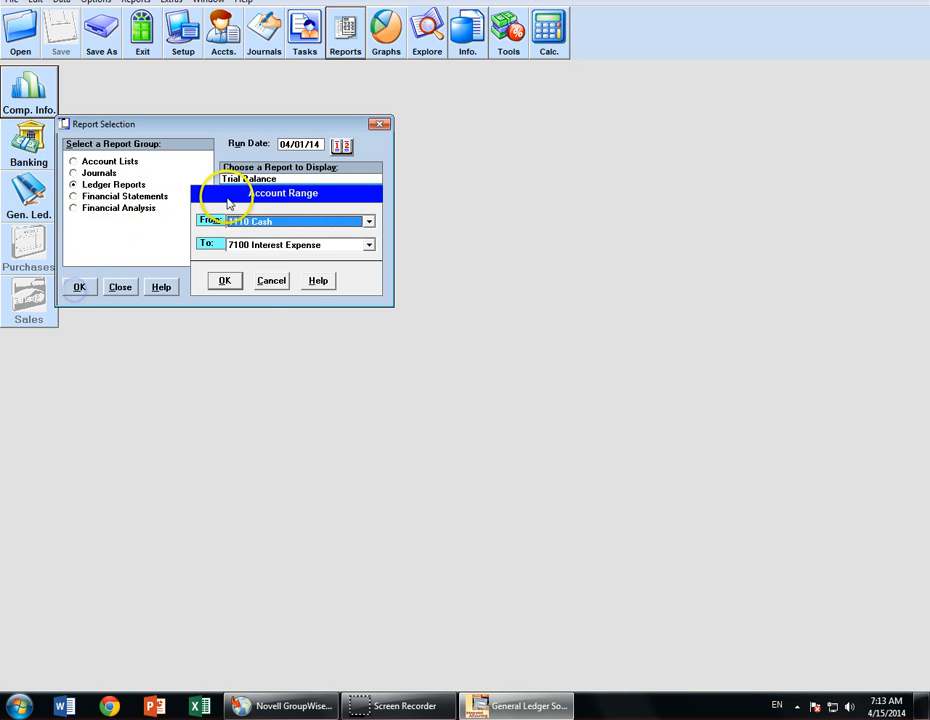
click(226, 281)
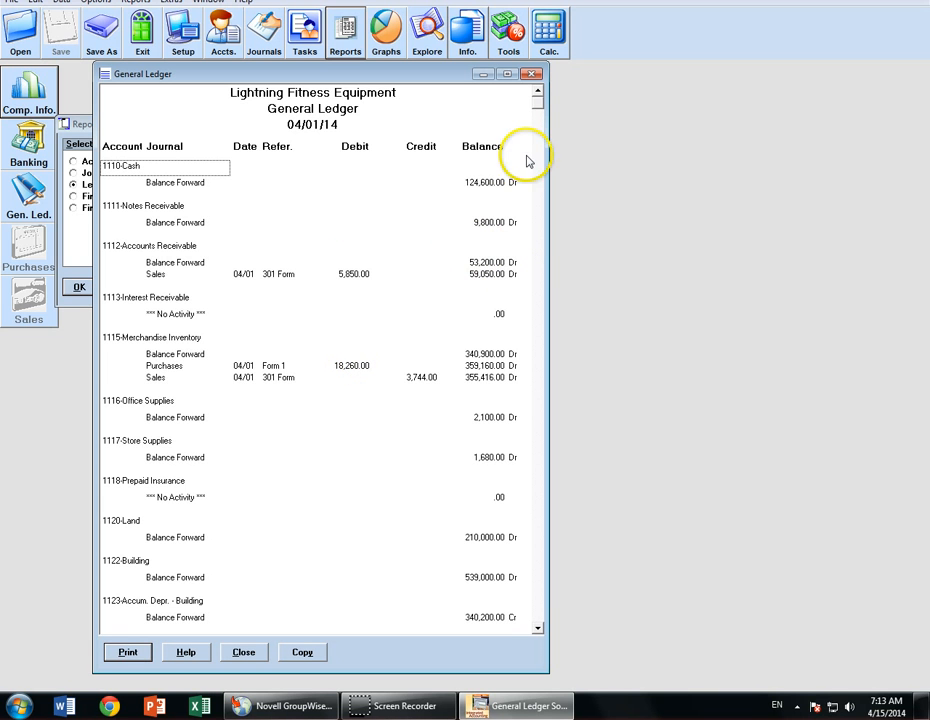
- Scroll through the 04/01/14 General Ledger postings, then close the report
drag(539, 103, 541, 182)
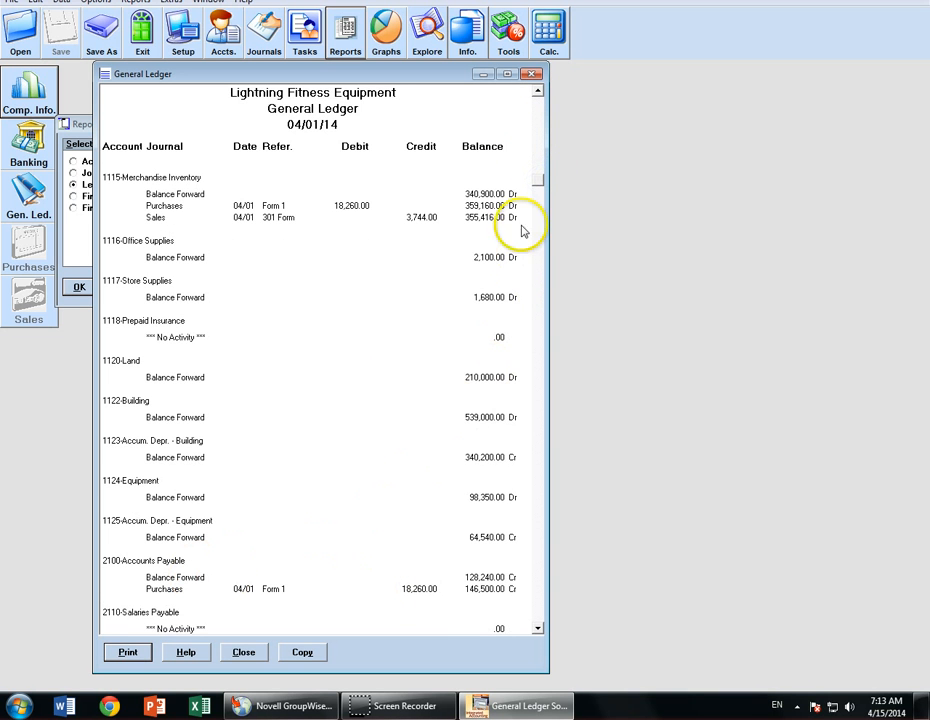
drag(541, 180, 540, 318)
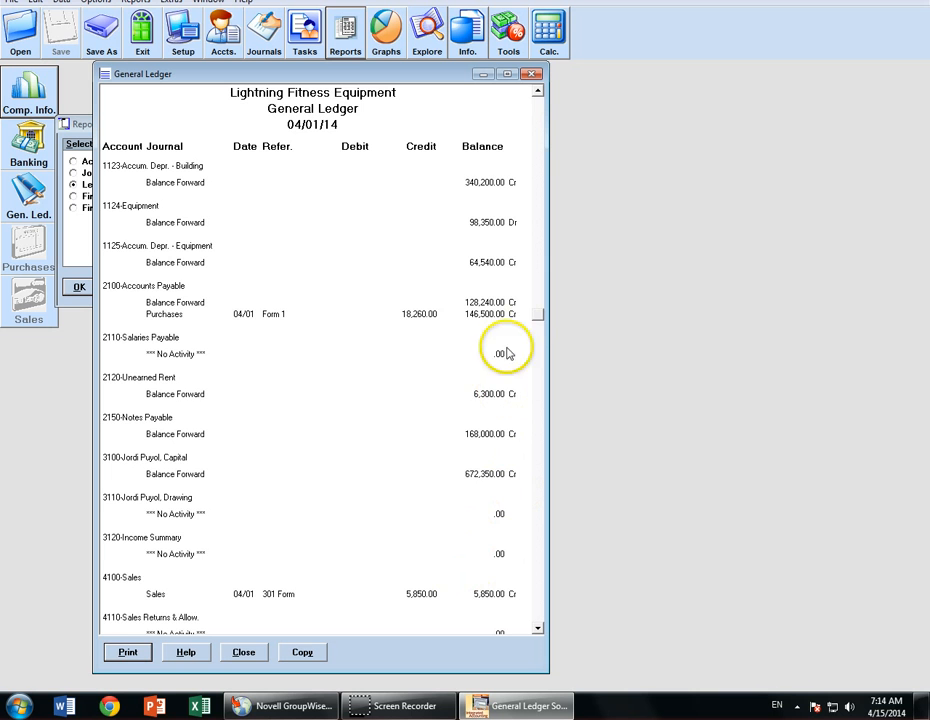
drag(534, 326, 533, 394)
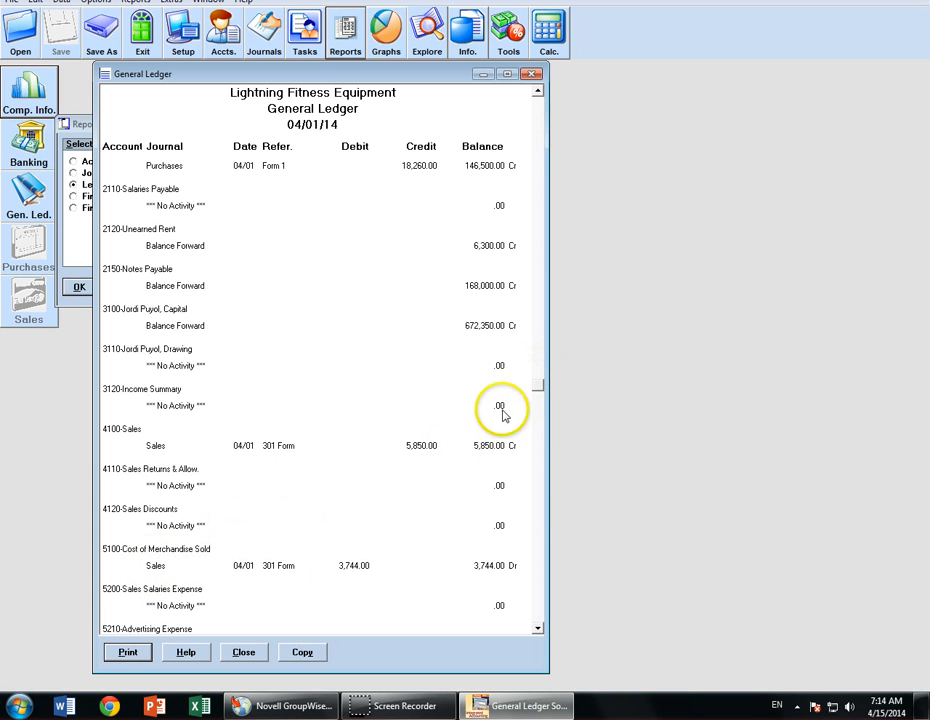
drag(541, 365, 537, 100)
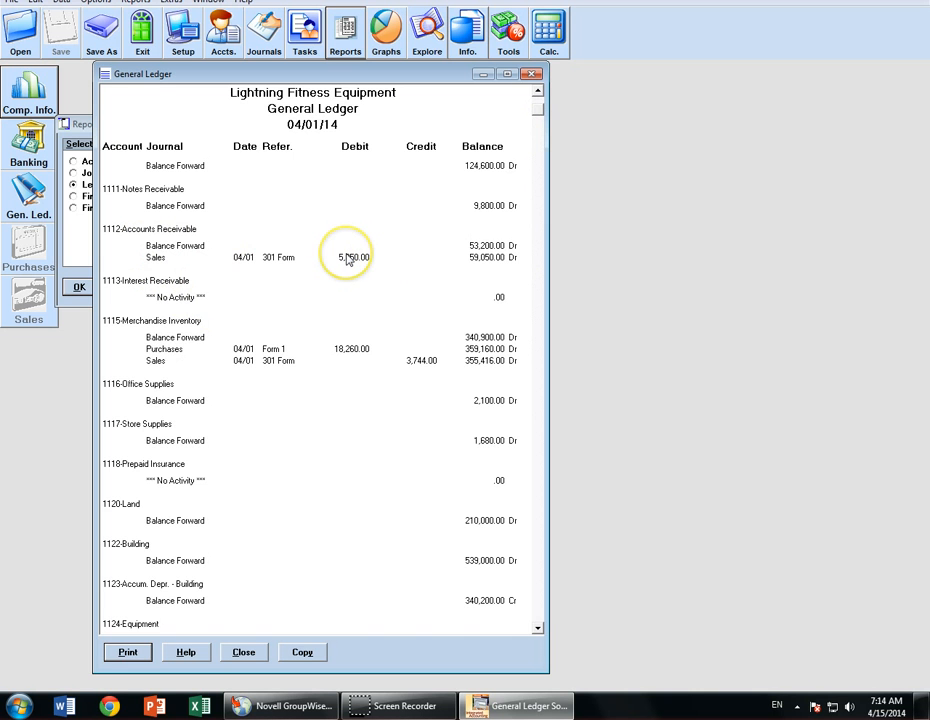
click(535, 77)
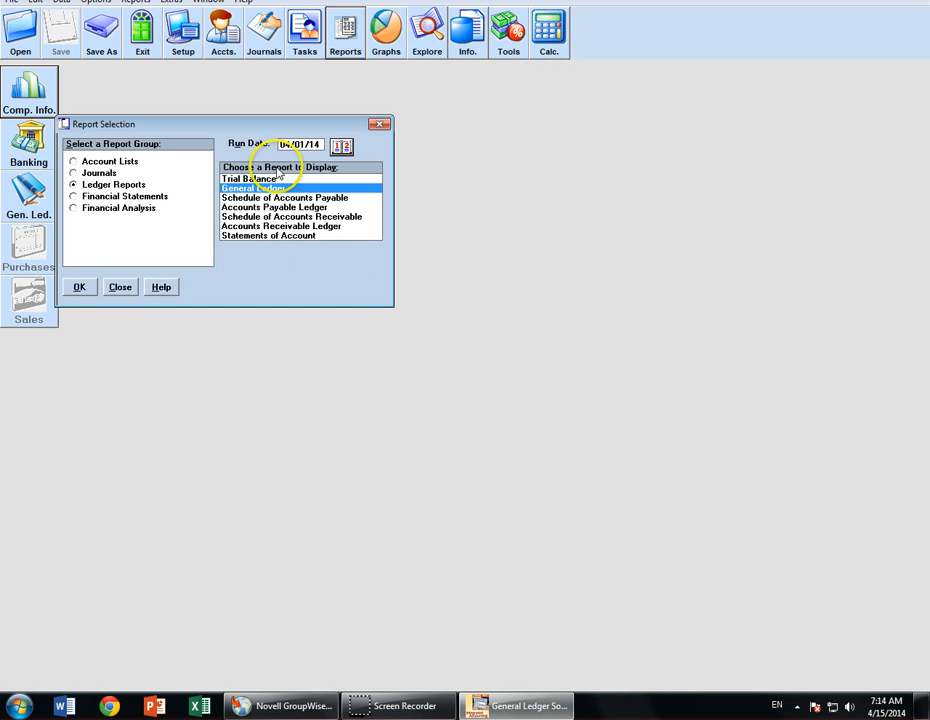
- Start a Cash Payments entry dated 04/01/14, reference Form 3, with a 14560.00 A.P. debit
click(120, 287)
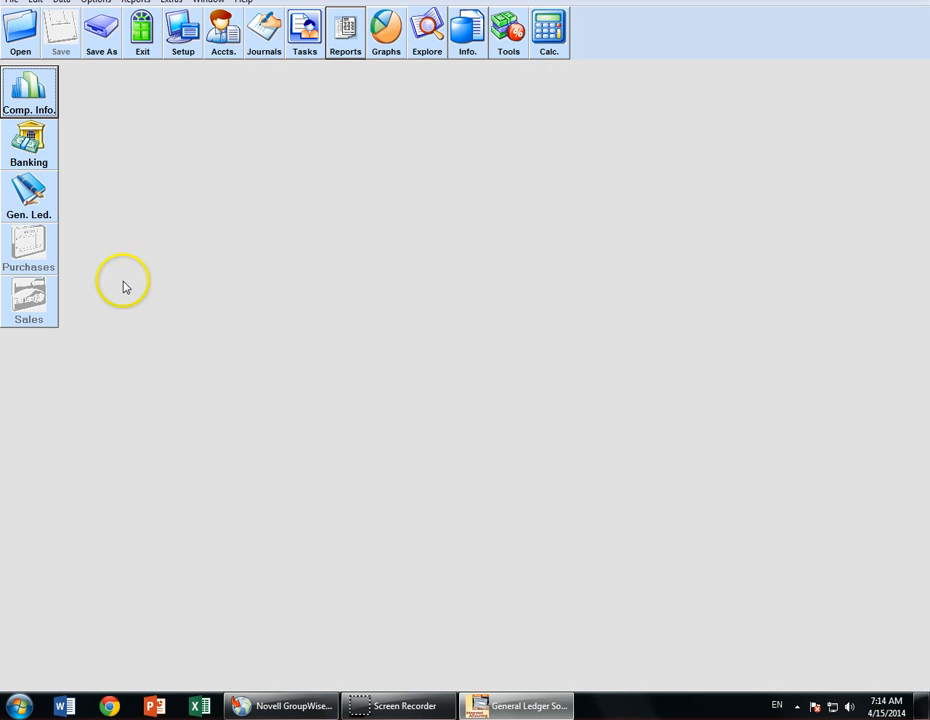
click(264, 40)
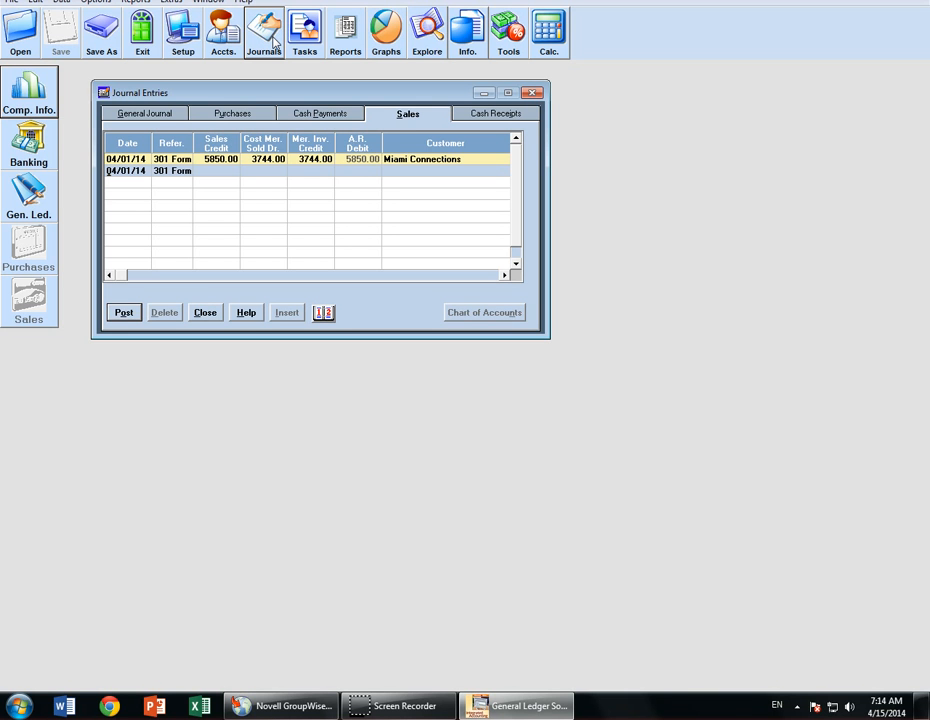
click(330, 116)
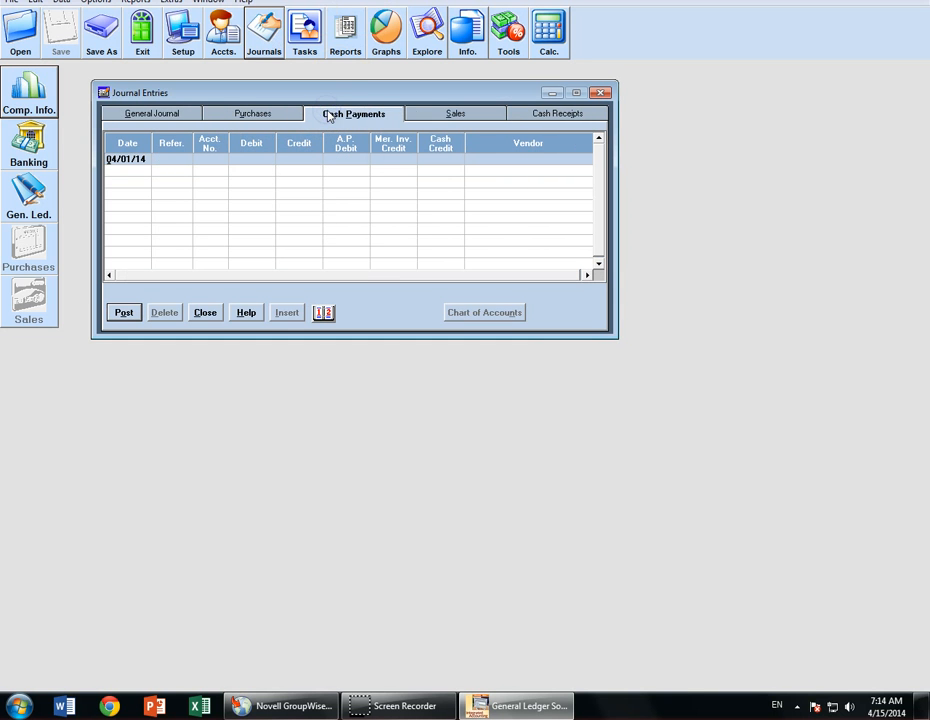
click(133, 160)
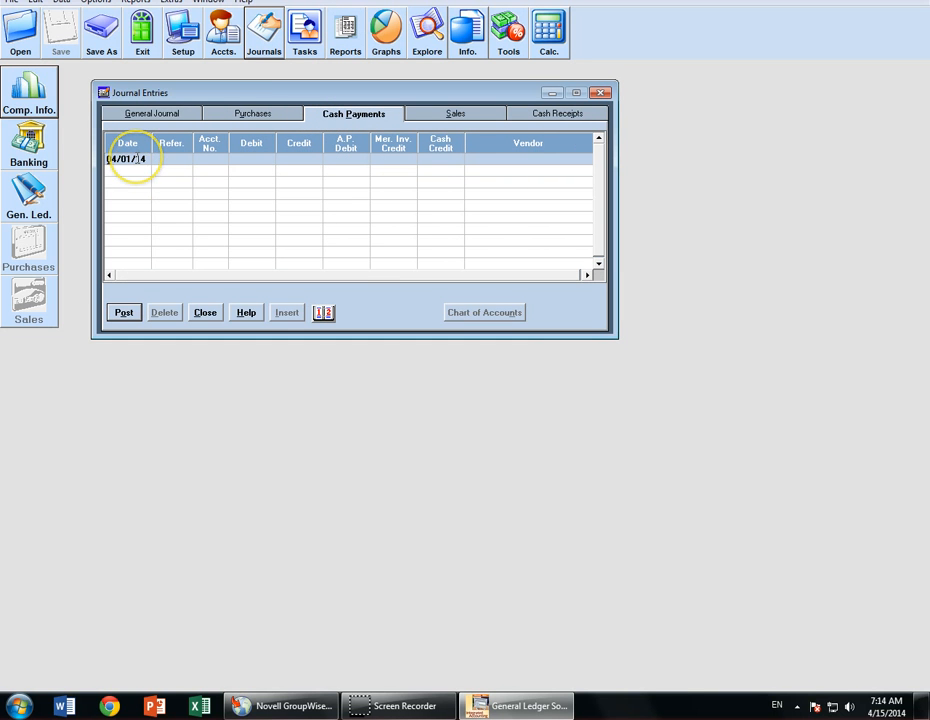
key(Tab)
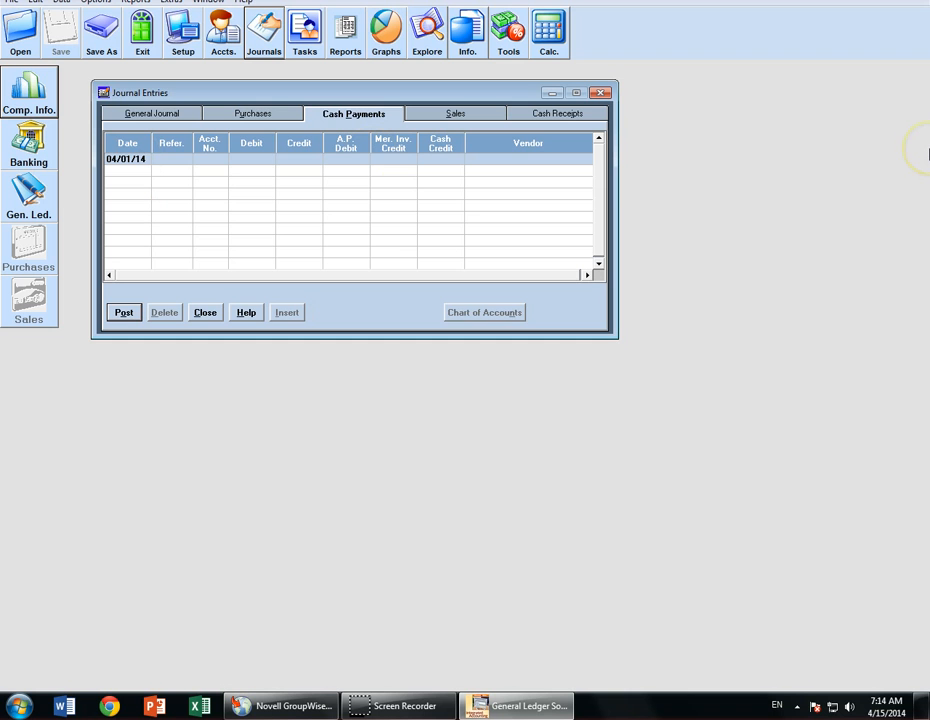
text(Form 3)
key(Tab)
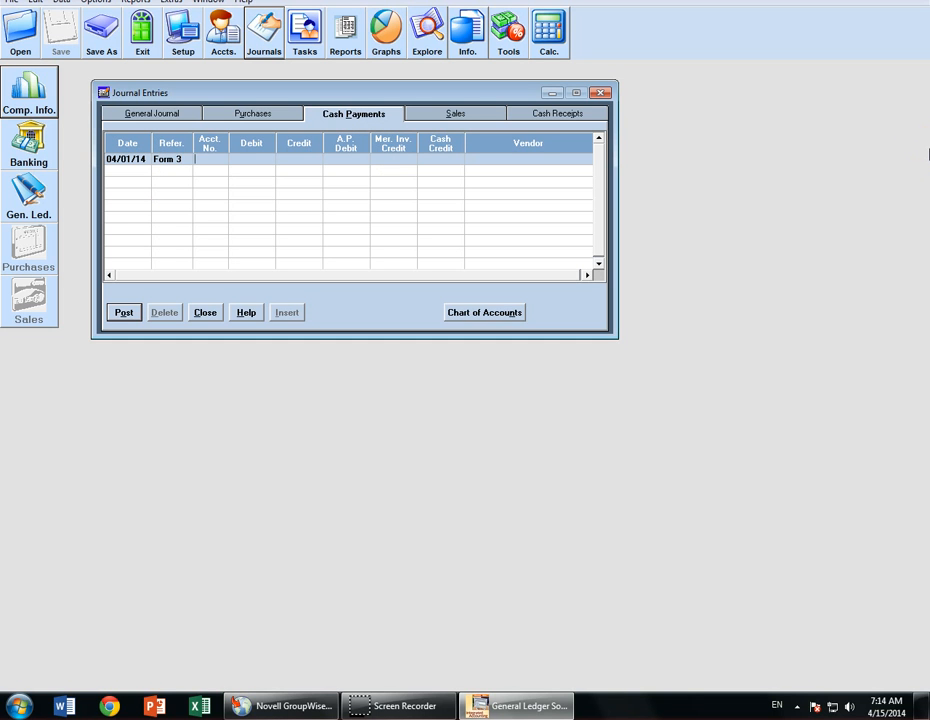
key(Tab)
key(Tab)
key(Tab)
text(14560)
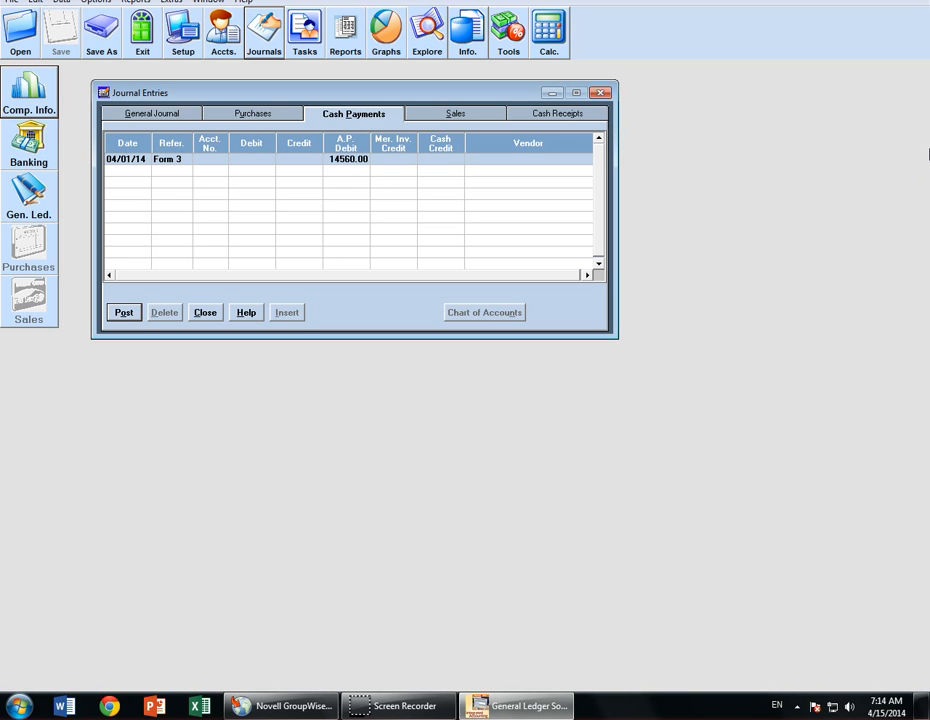
key(Tab)
- Enter the 291.20 merchandise inventory credit and assign vendor A+ Flex Fitness Center to the Form 3 payment
text(291.20)
key(Return)
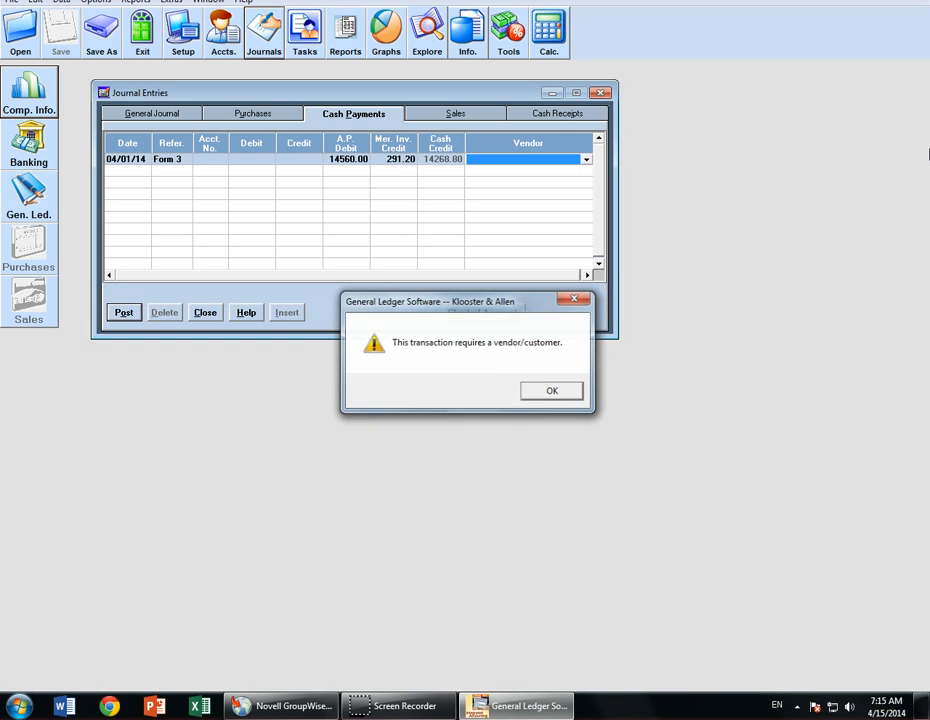
key(Return)
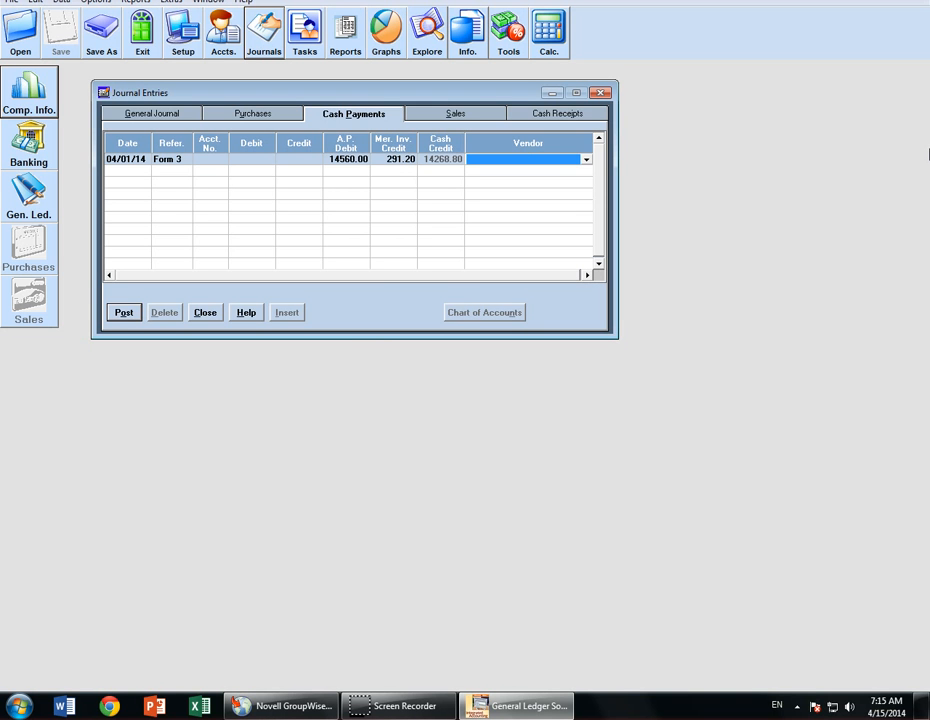
key(Return)
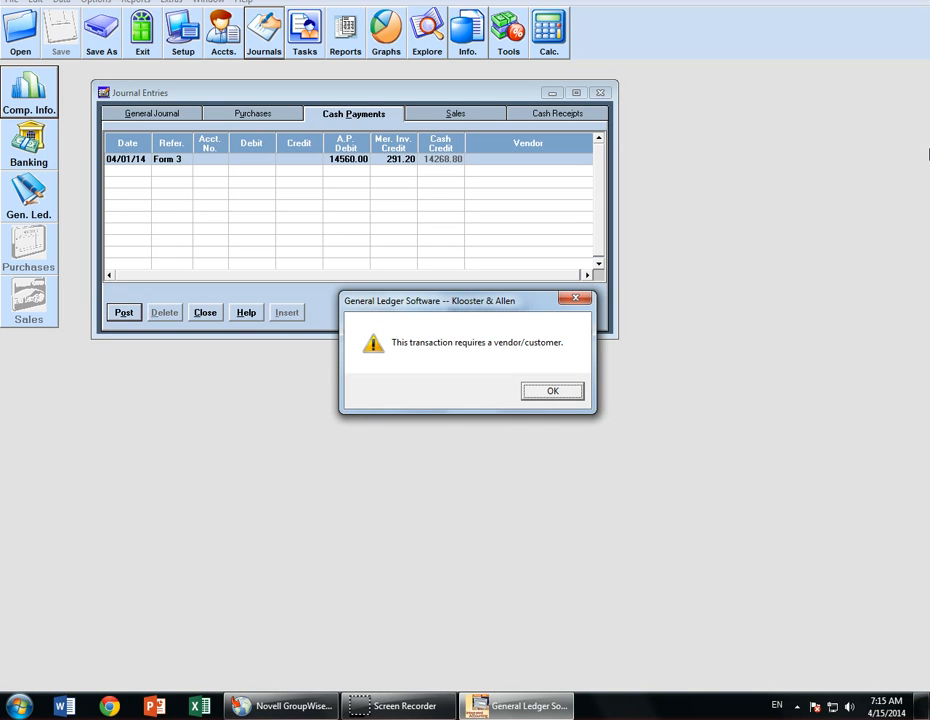
key(Return)
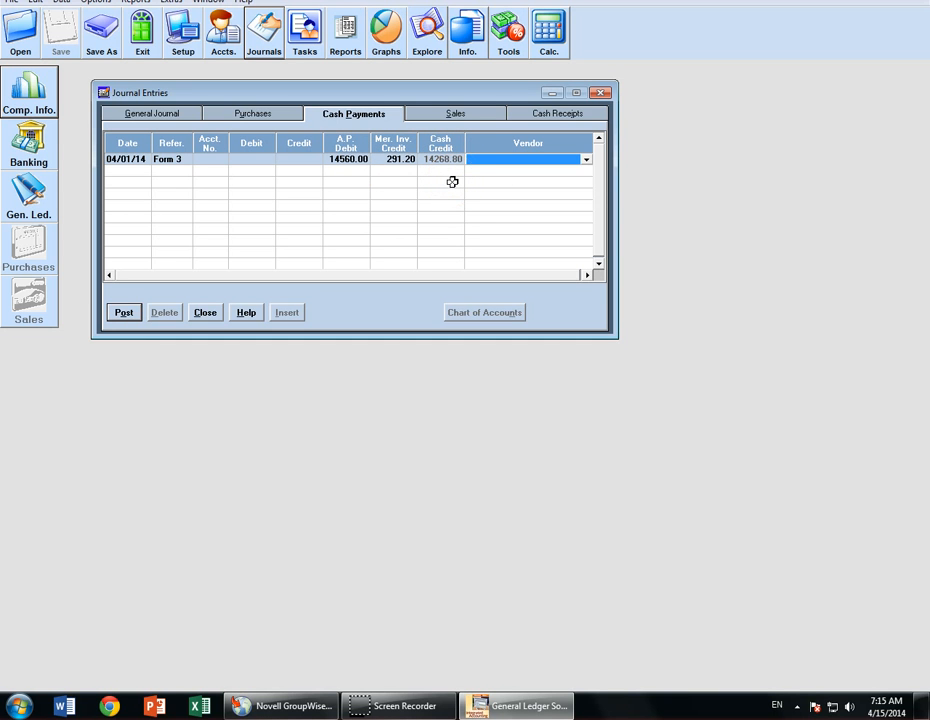
click(586, 160)
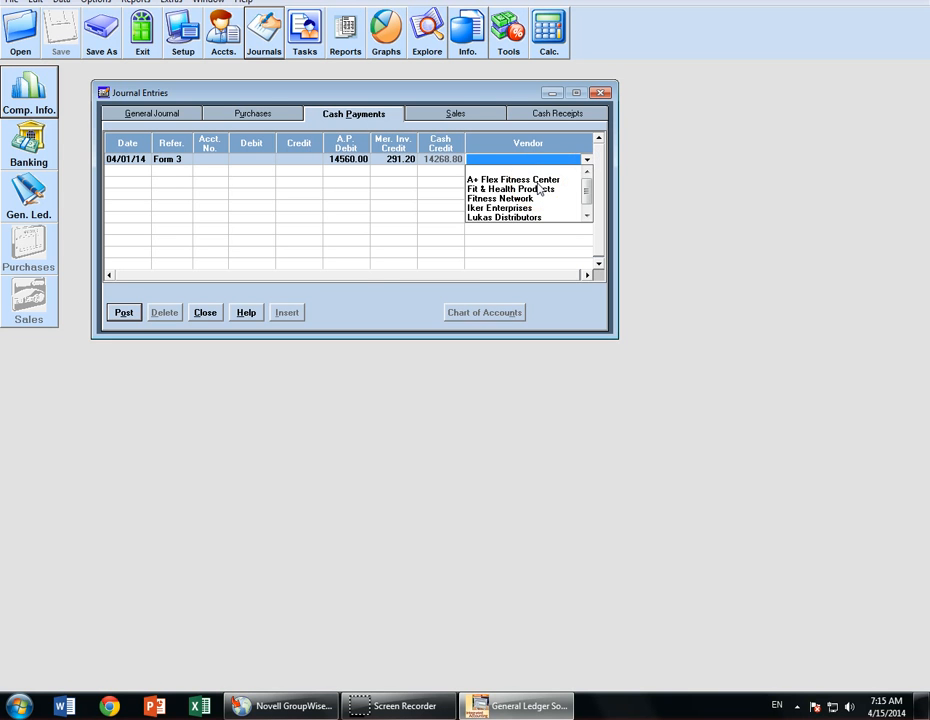
click(536, 180)
- Post the Form 3 cash payment and close the Journal Entries window
click(522, 186)
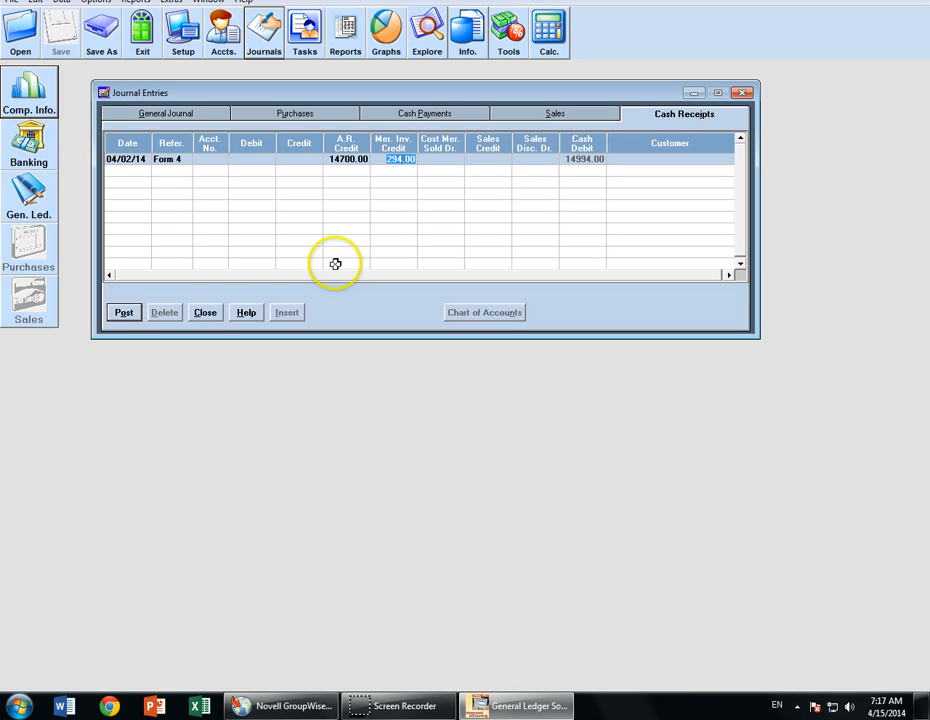
click(205, 312)
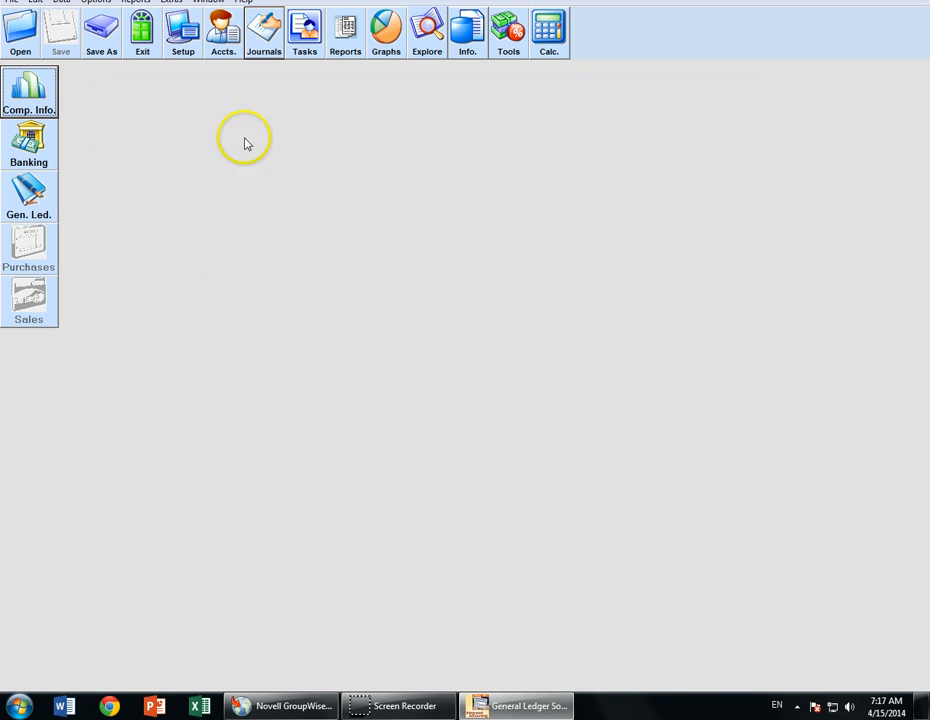
- Reopen the journal entries and start a Cash Receipts row dated 04/02/14 with reference Form 4
click(266, 38)
click(156, 176)
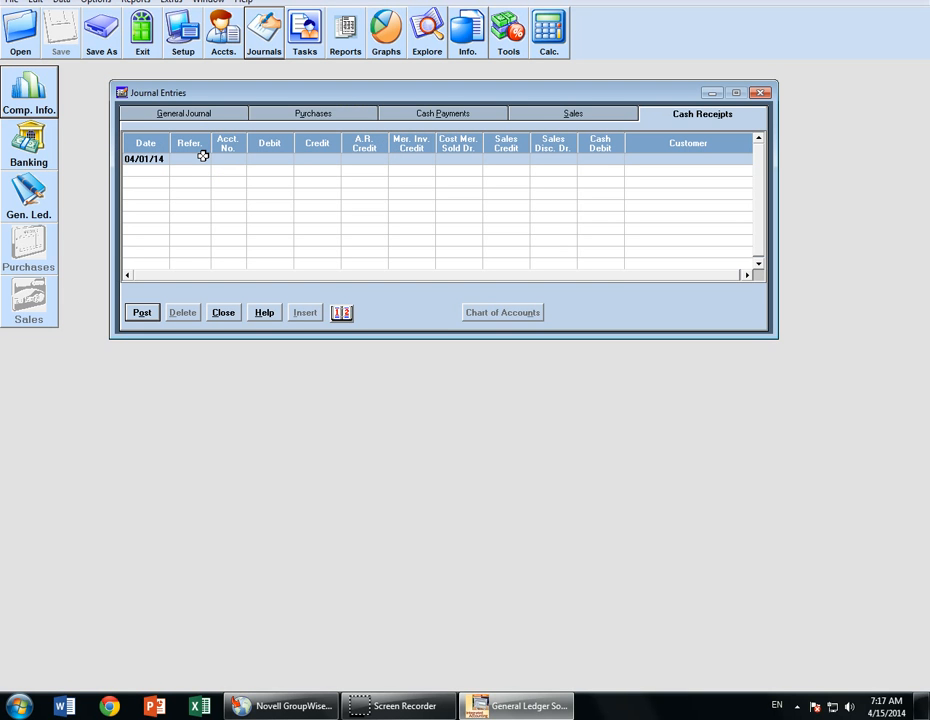
key(plus)
click(686, 134)
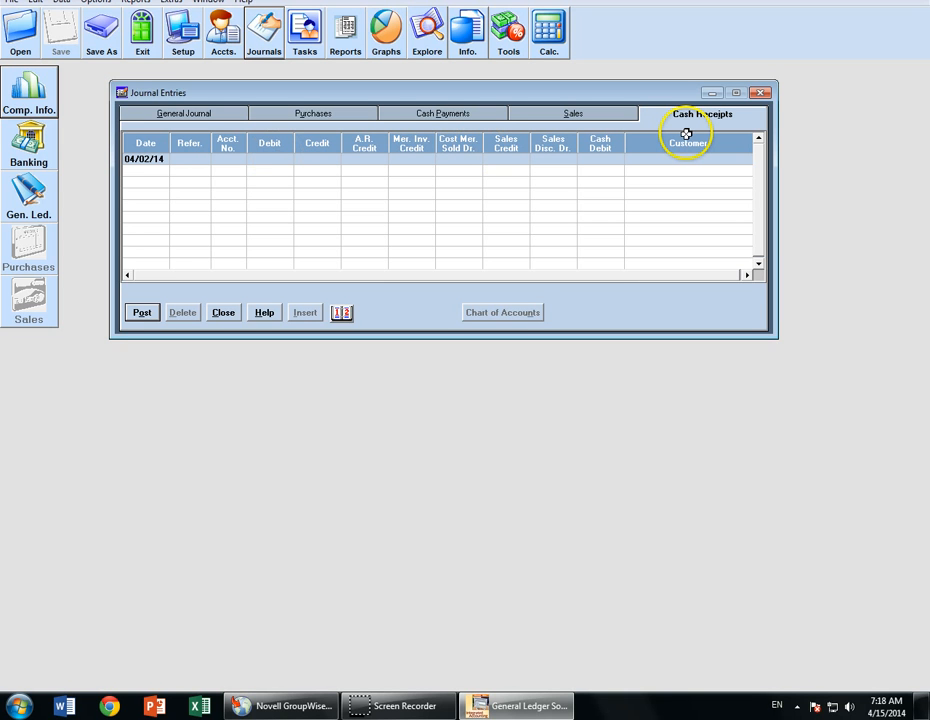
key(Tab)
text(Form 4)
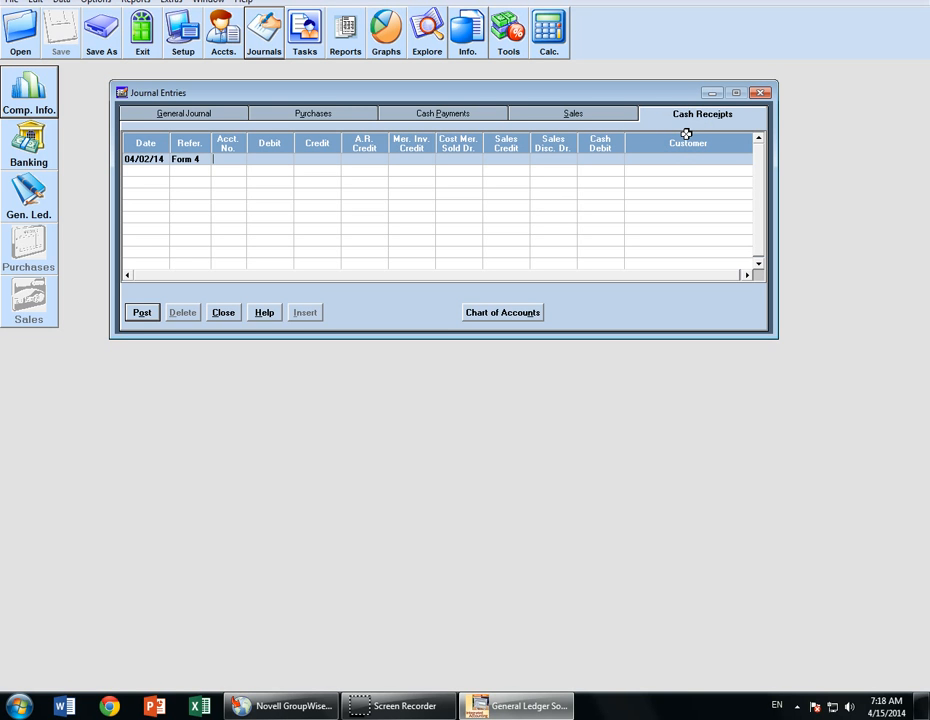
key(Tab)
key(Tab)
key(Tab)
- Enter the 14700.00 A.R. credit and the 294.00 sales discount
text(14700)
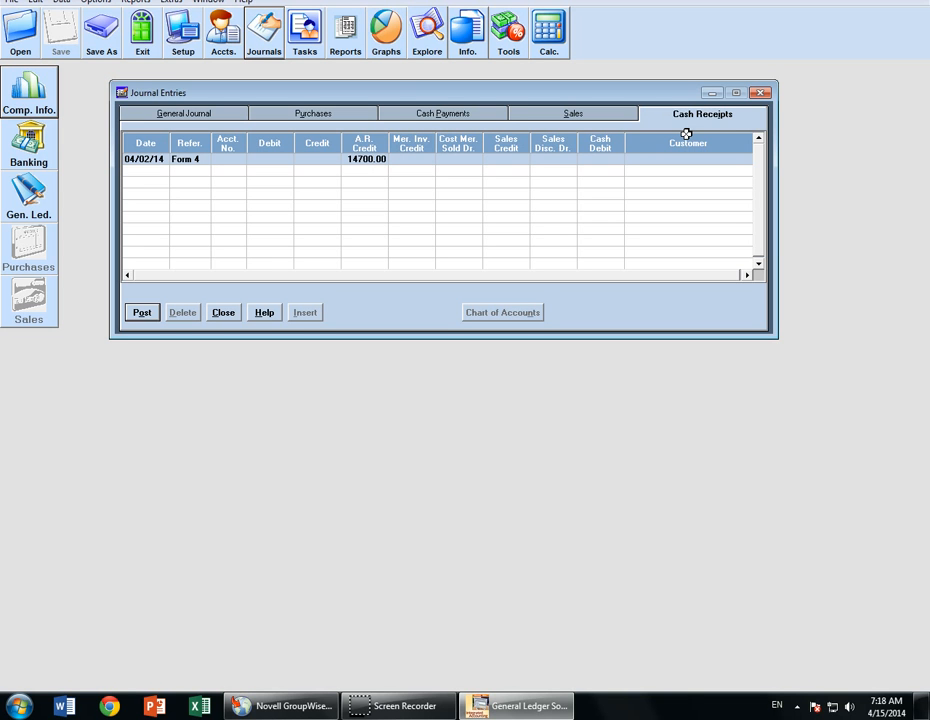
key(Tab)
key(Tab)
key(Tab)
key(Tab)
text(294)
click(615, 159)
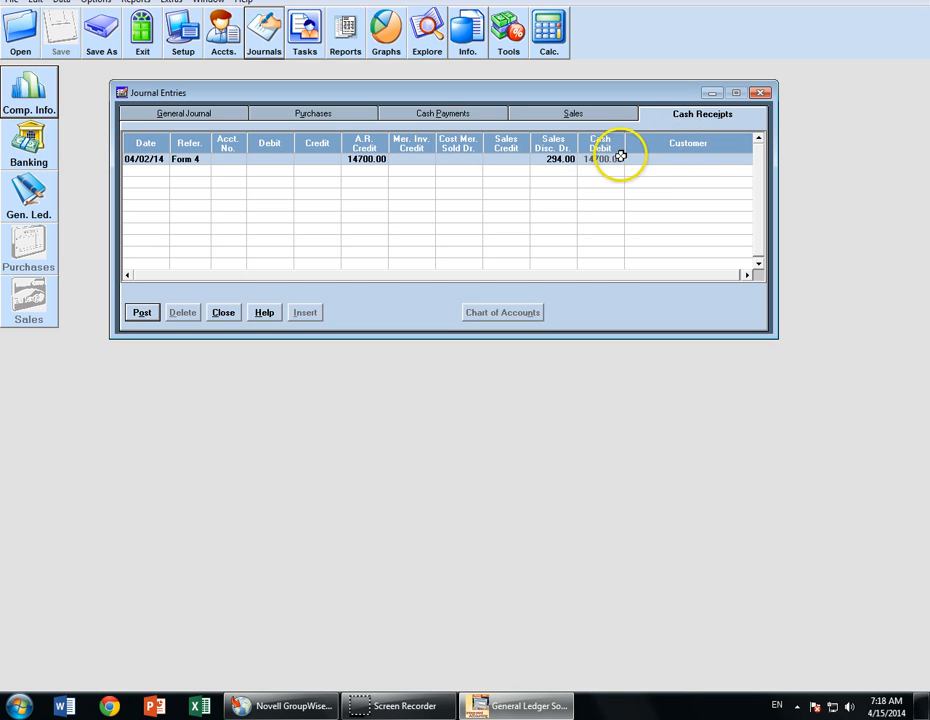
key(Tab)
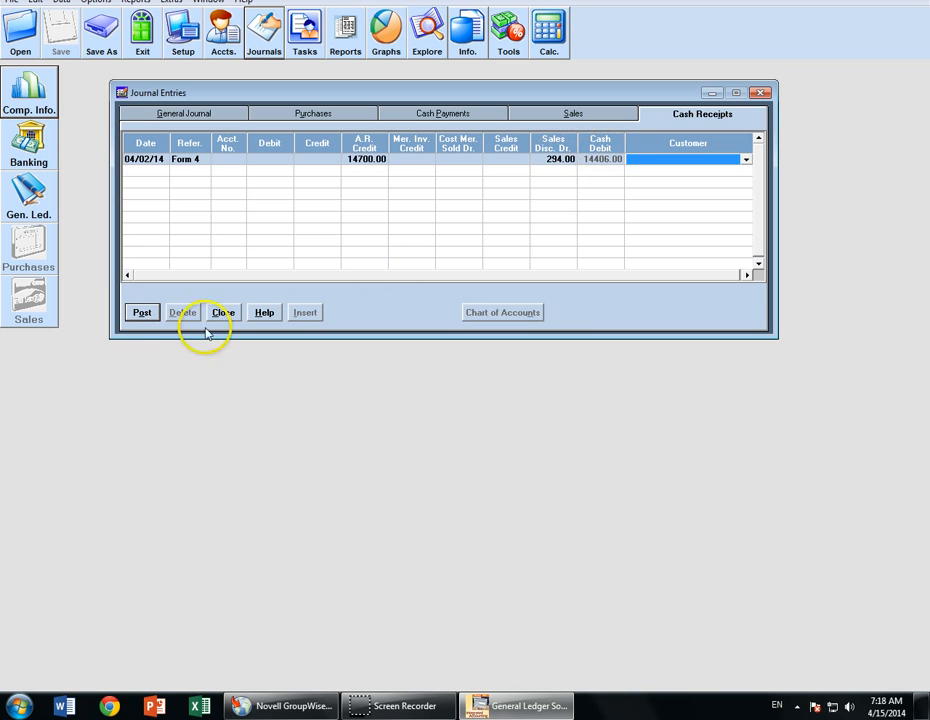
- Choose customer Extreme Fitness Club and post the Form 4 cash receipt
click(136, 312)
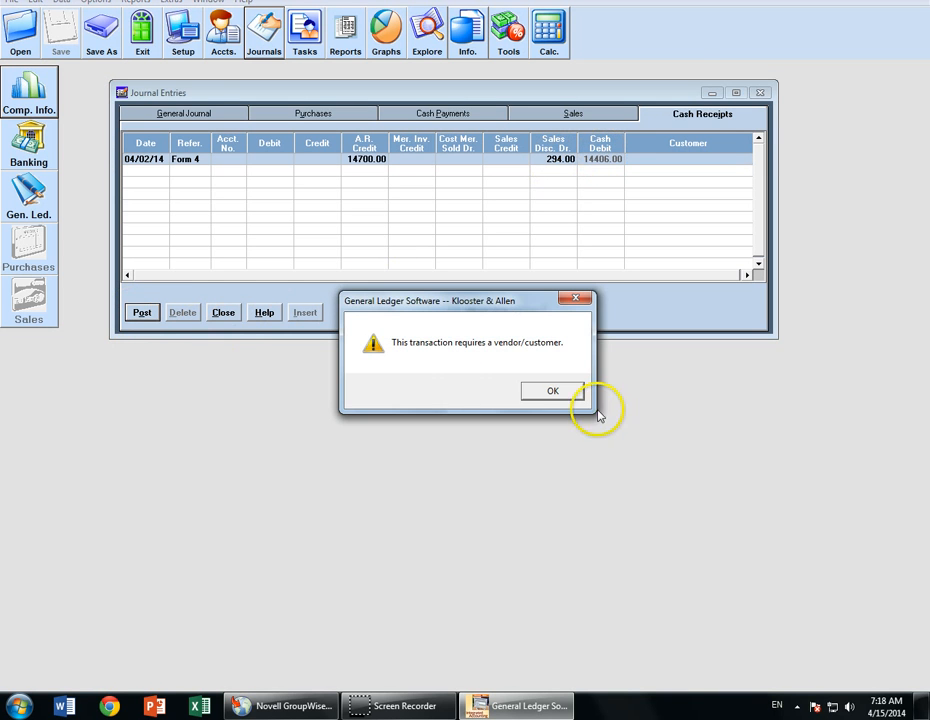
click(556, 388)
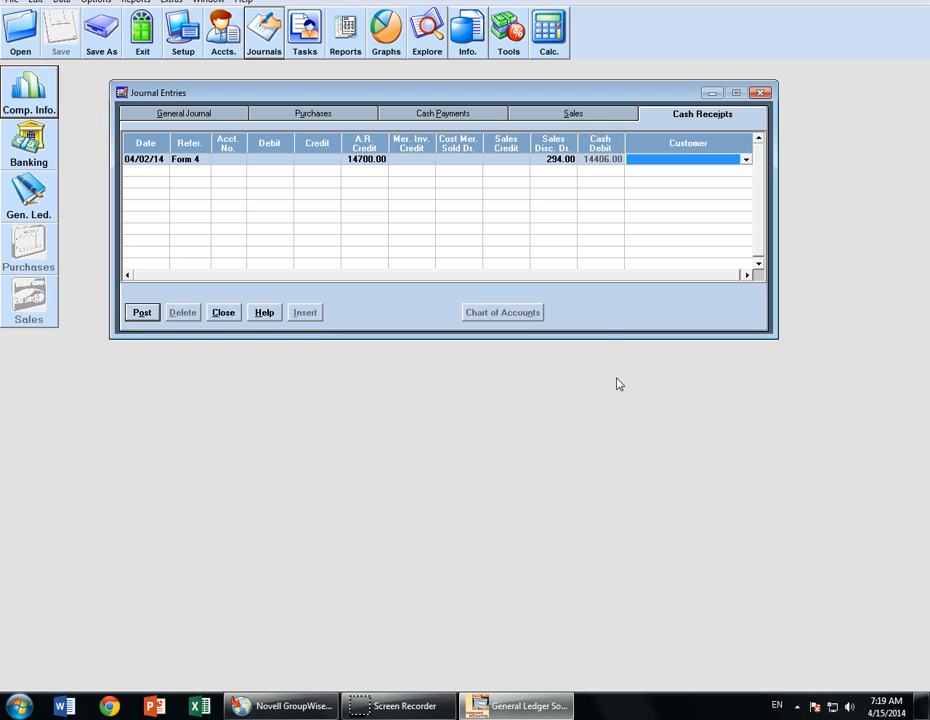
key(e)
click(143, 313)
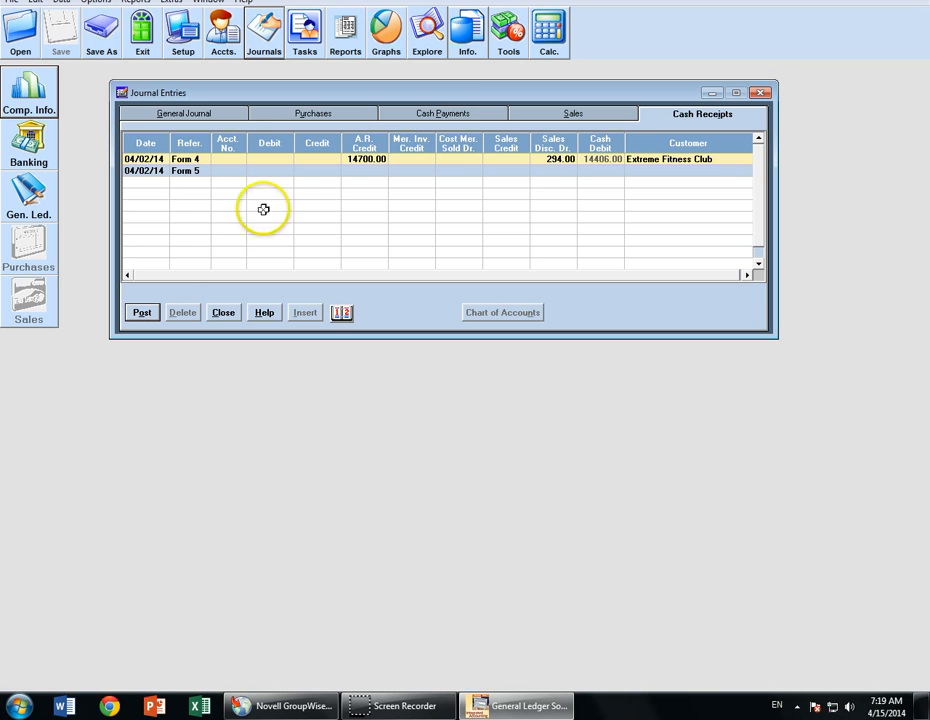
click(452, 118)
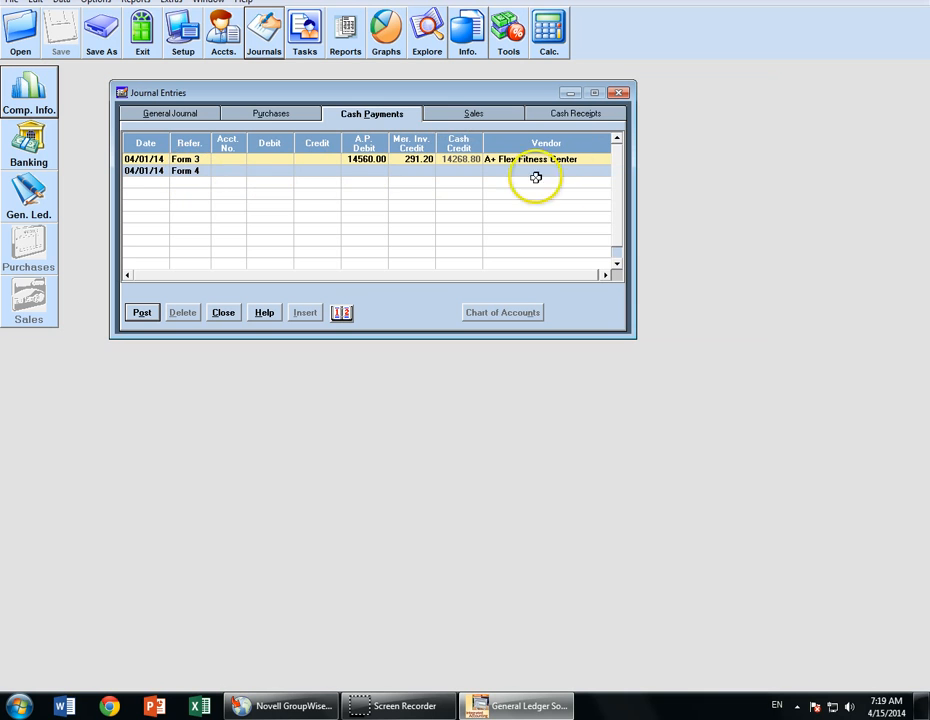
- Record a 04/02/14 From 5 payment debiting account 1118 for 6720.00 against cash
key(plus)
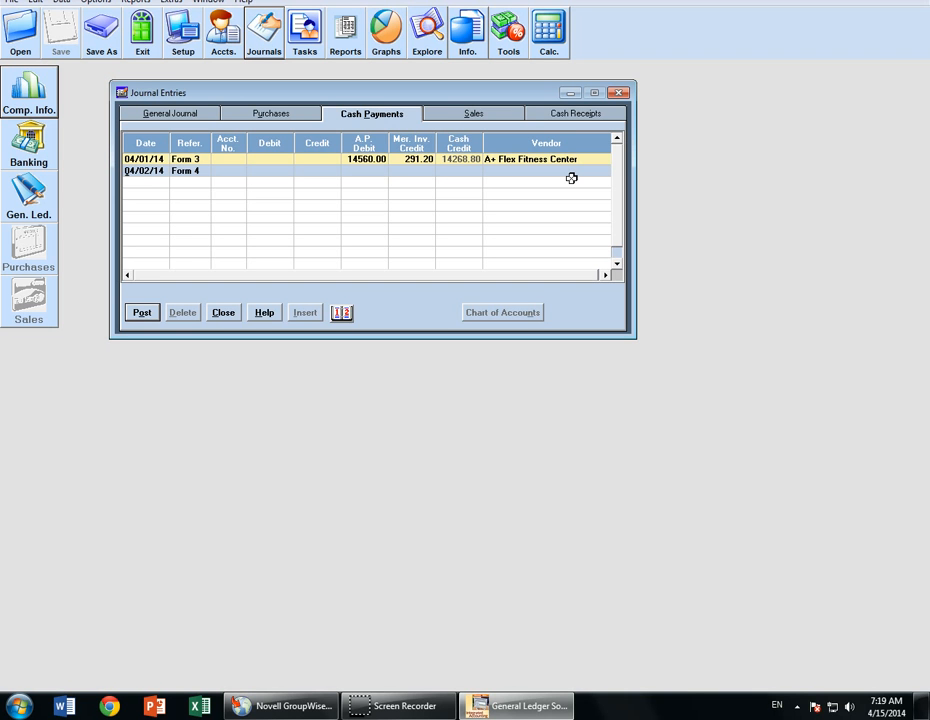
key(Tab)
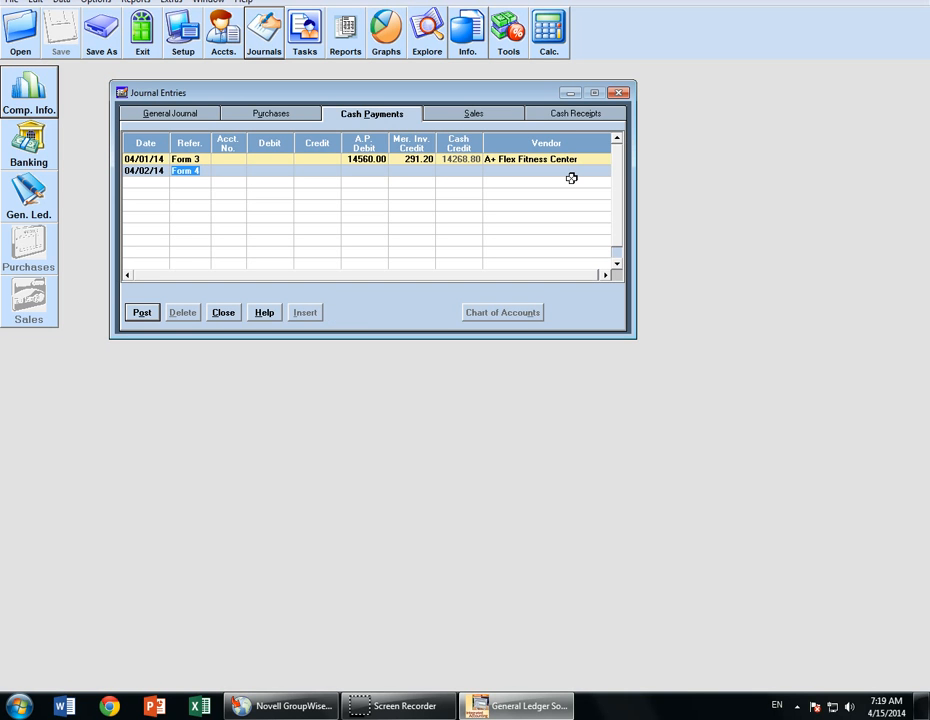
text(From 5)
key(Tab)
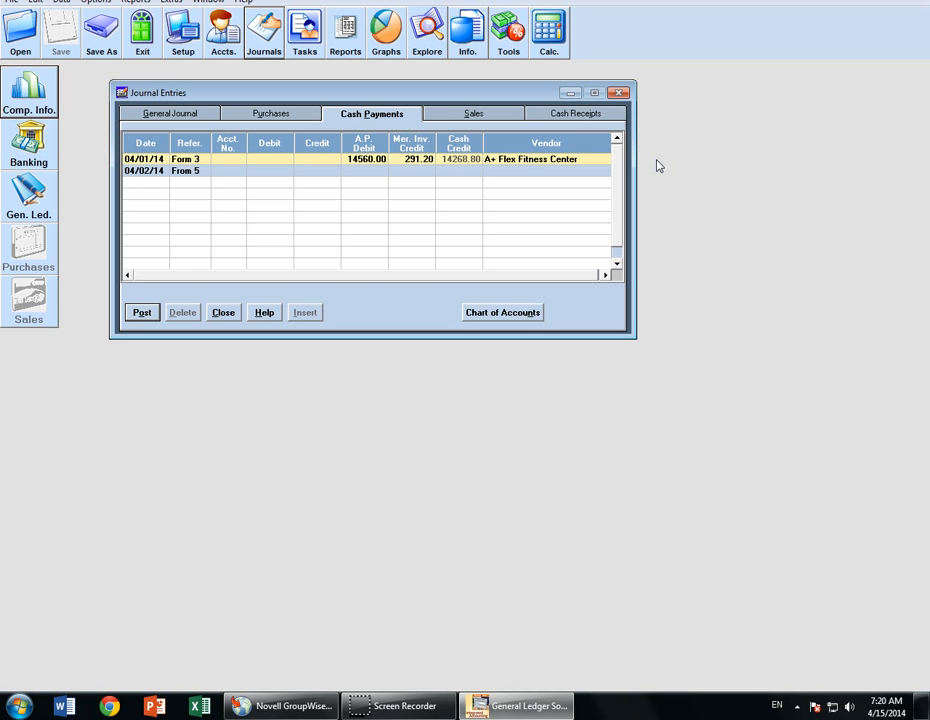
text(1118)
key(Tab)
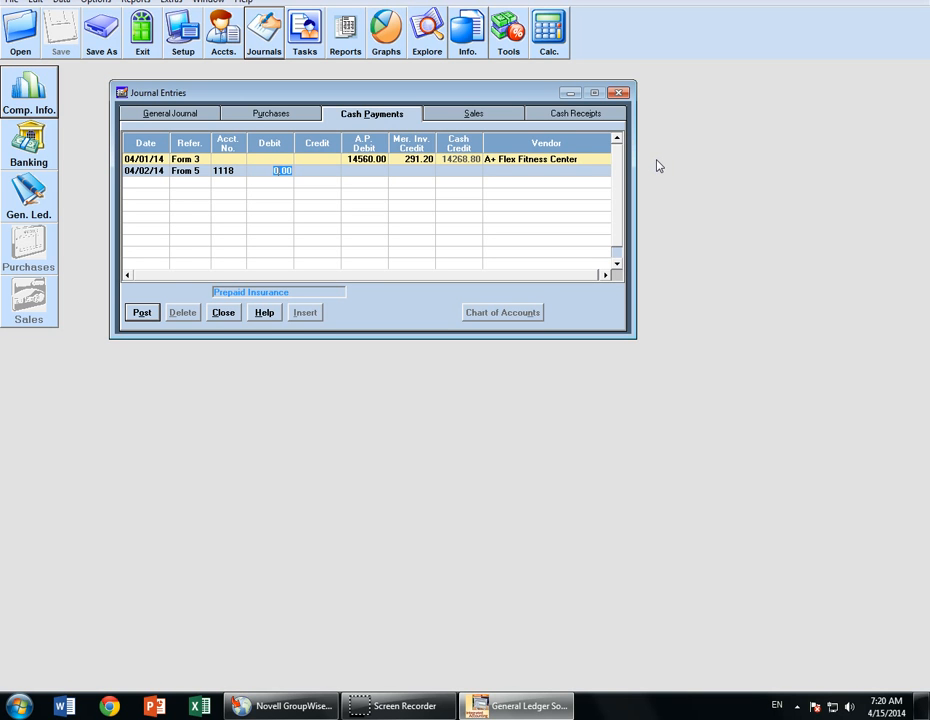
text(6720)
key(Tab)
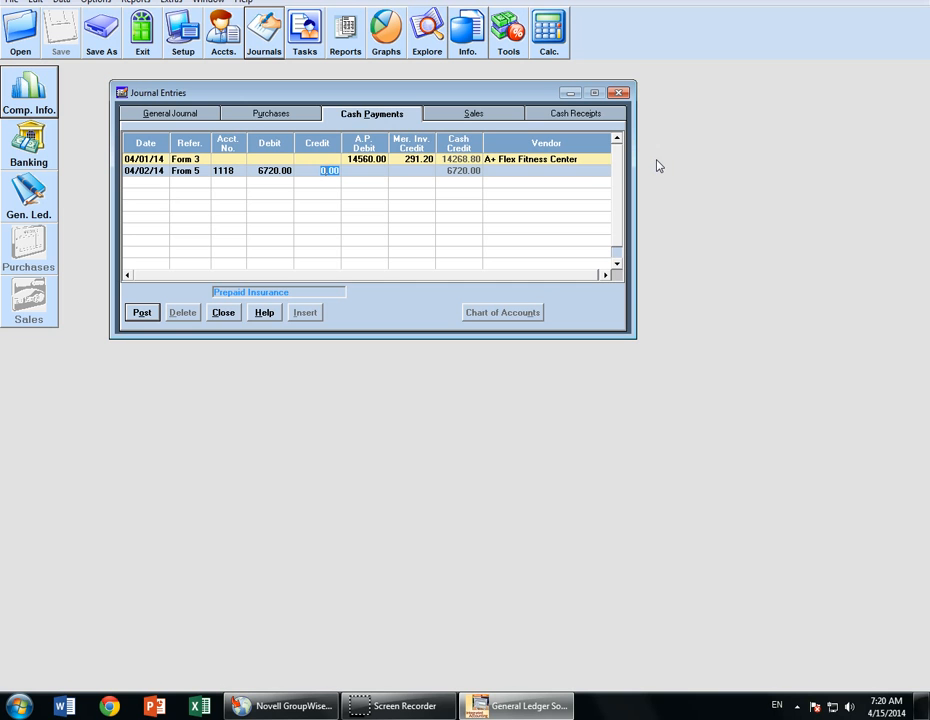
key(Tab)
key(Tab)
key(Tab)
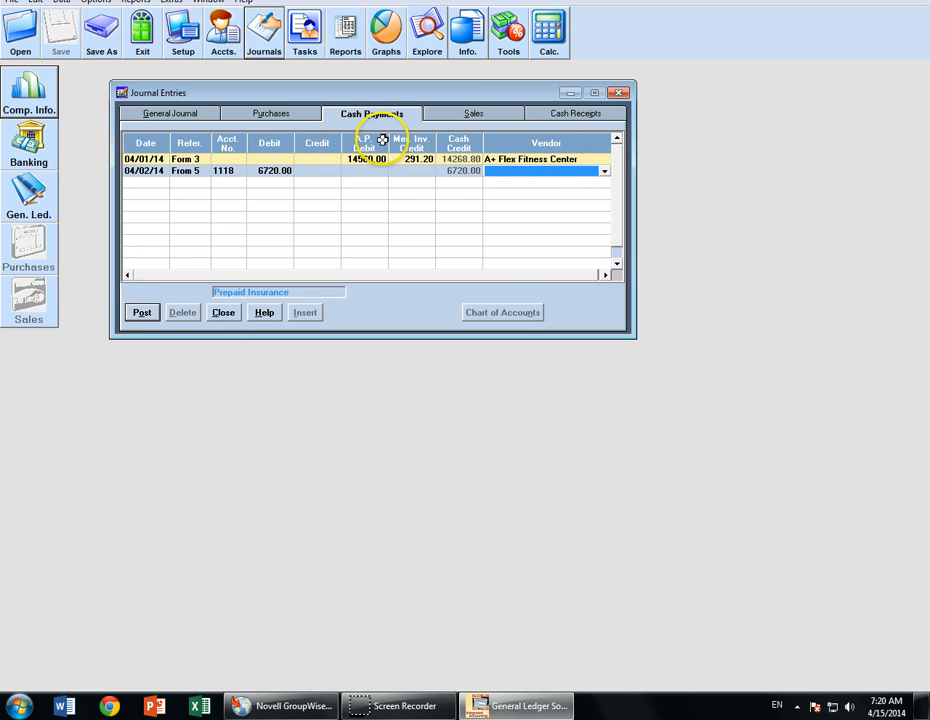
click(542, 197)
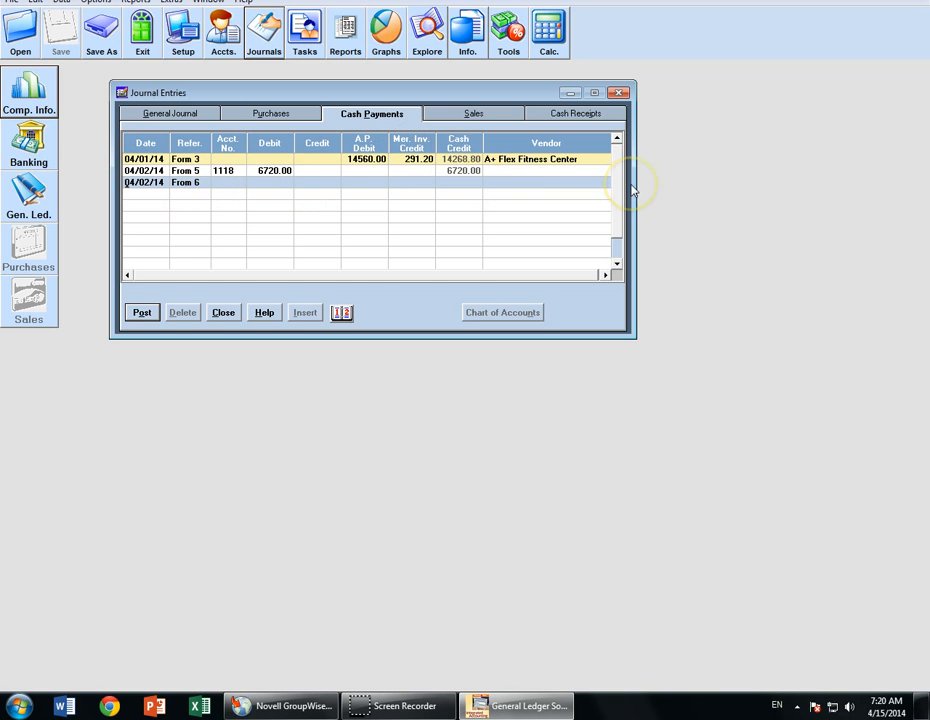
- Start a 04/03/14 From 6 cash payment with a 46480.00 accounts payable debit
key(plus)
key(Tab)
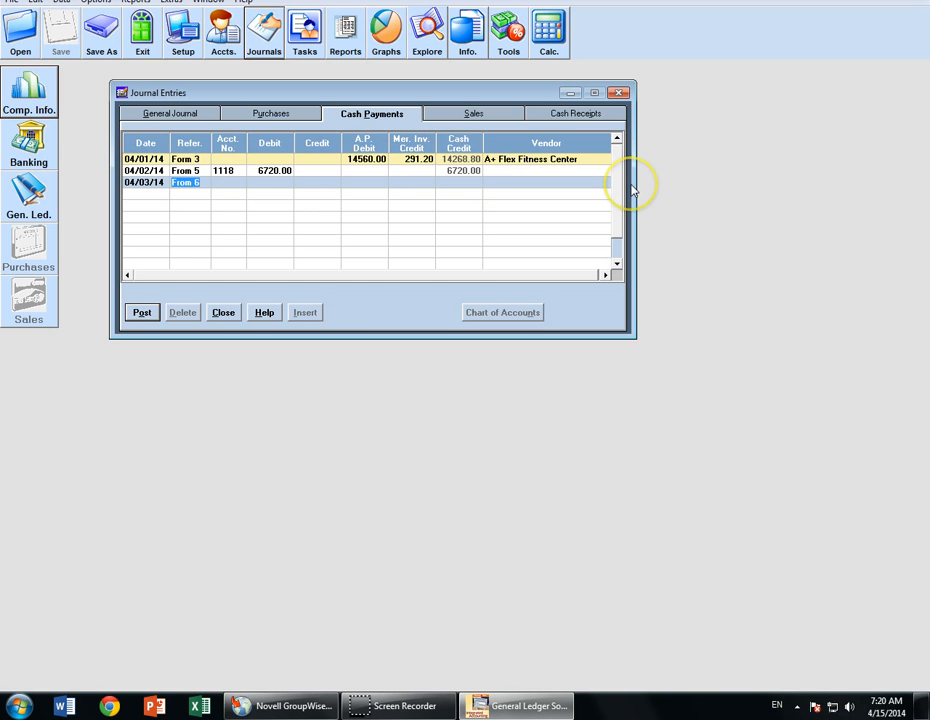
key(Tab)
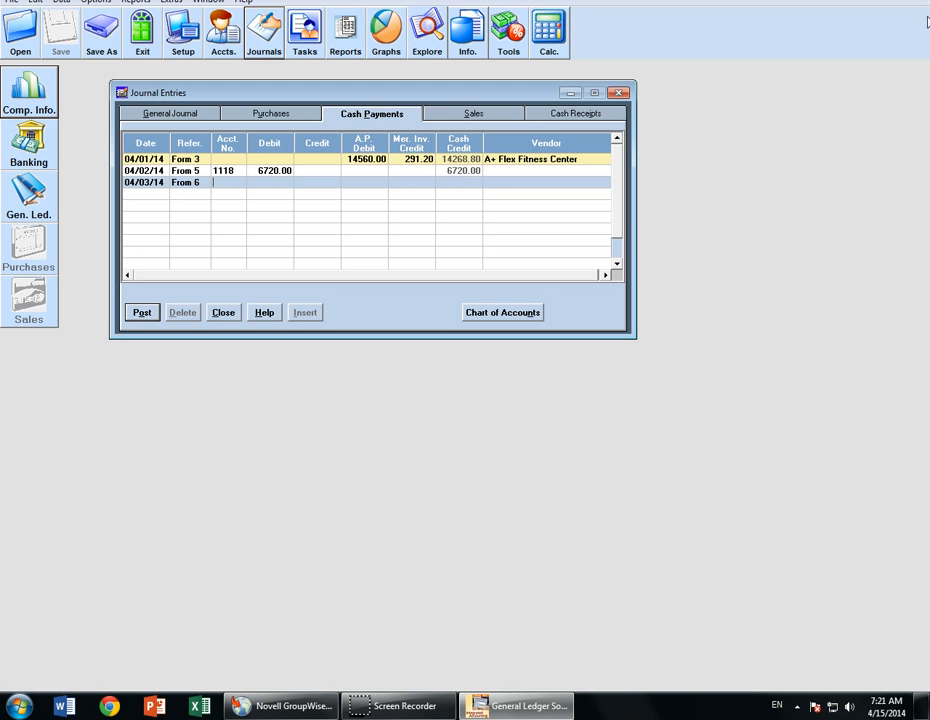
key(Tab)
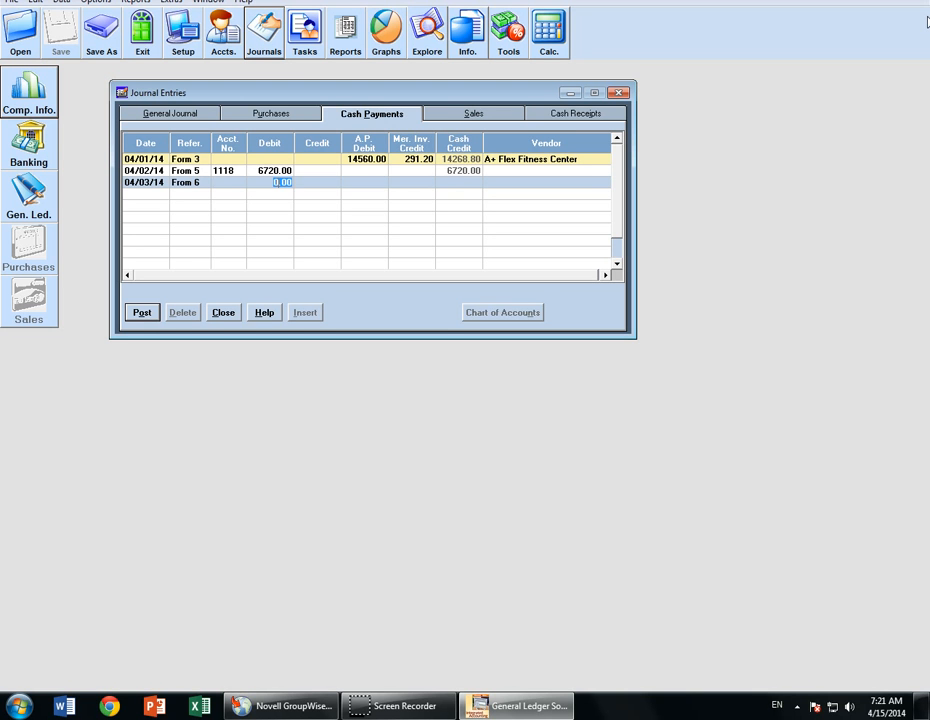
key(Tab)
key(Tab)
text(46480)
key(Tab)
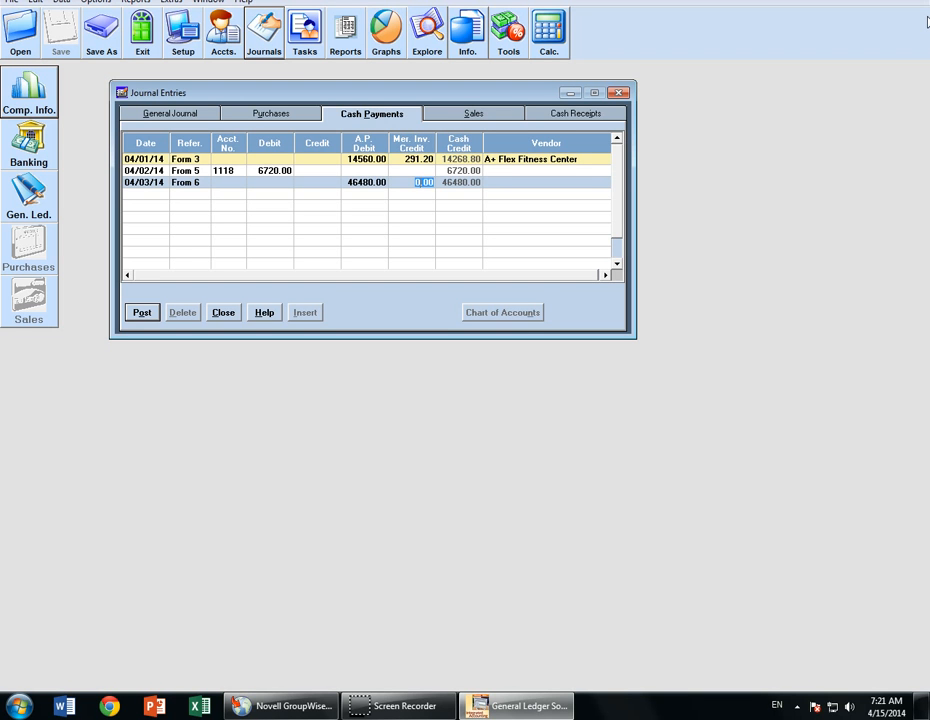
key(Tab)
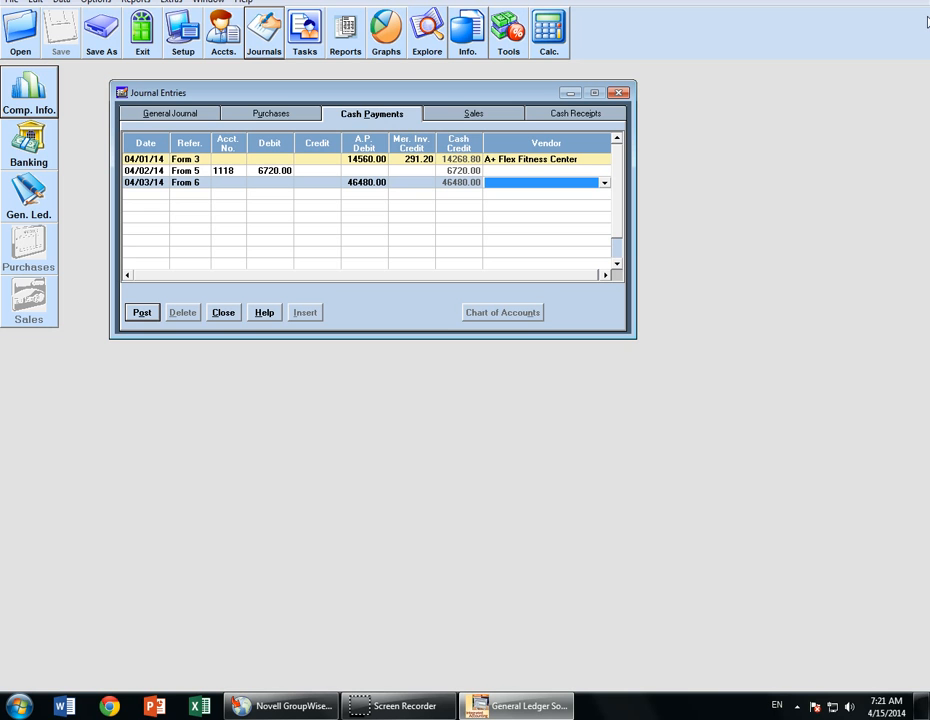
- Choose vendor Fitness Network and post the From 6 payment
click(604, 182)
click(531, 221)
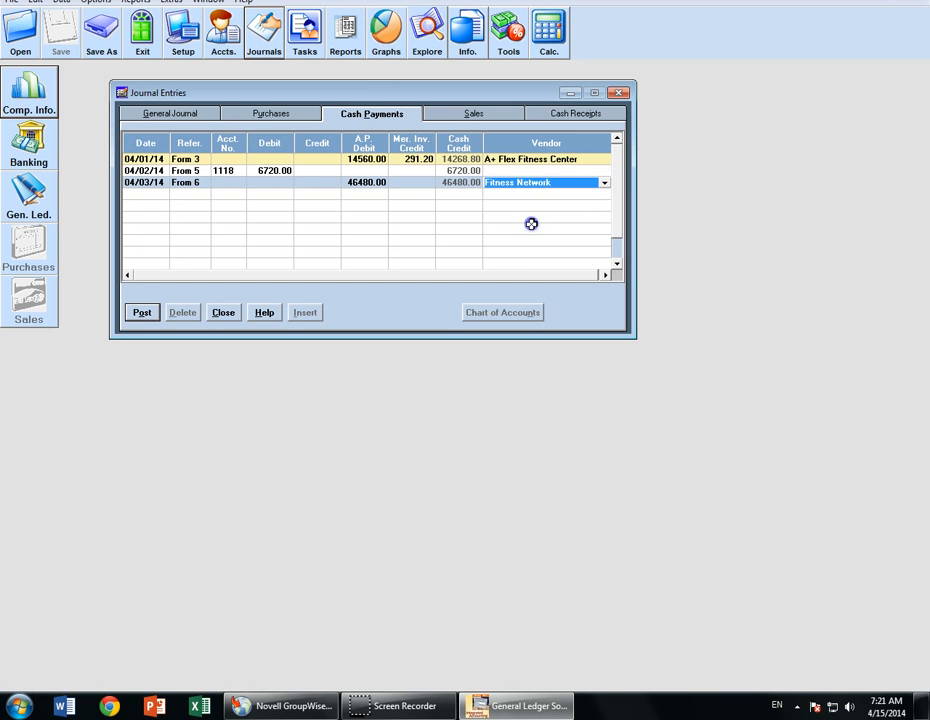
click(139, 313)
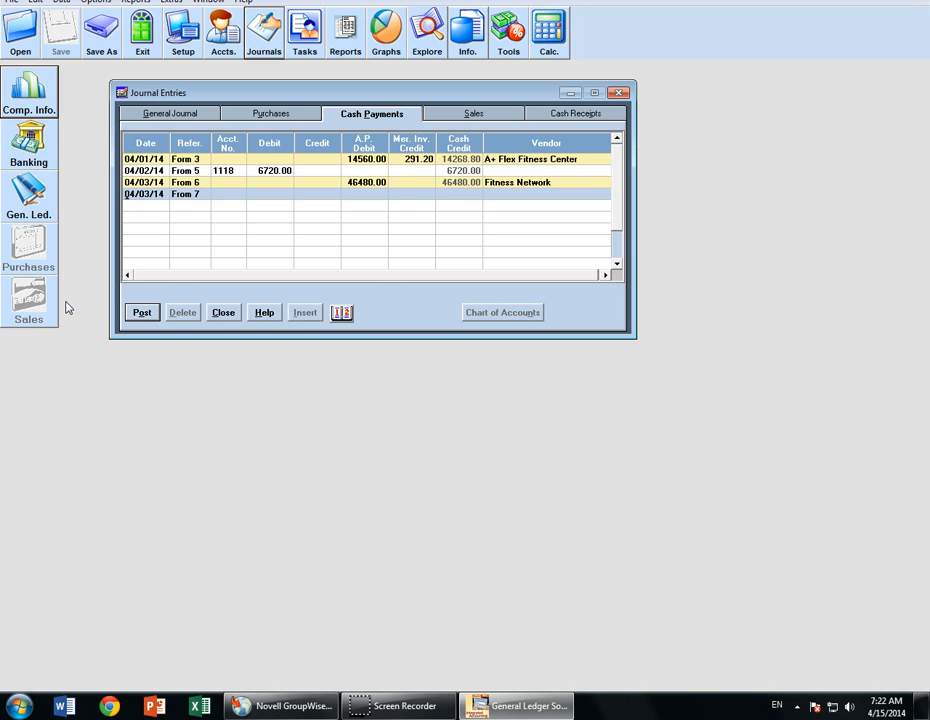
- In the Sales journal, date a new entry 04/03/14 with reference 302 Form 7
click(460, 117)
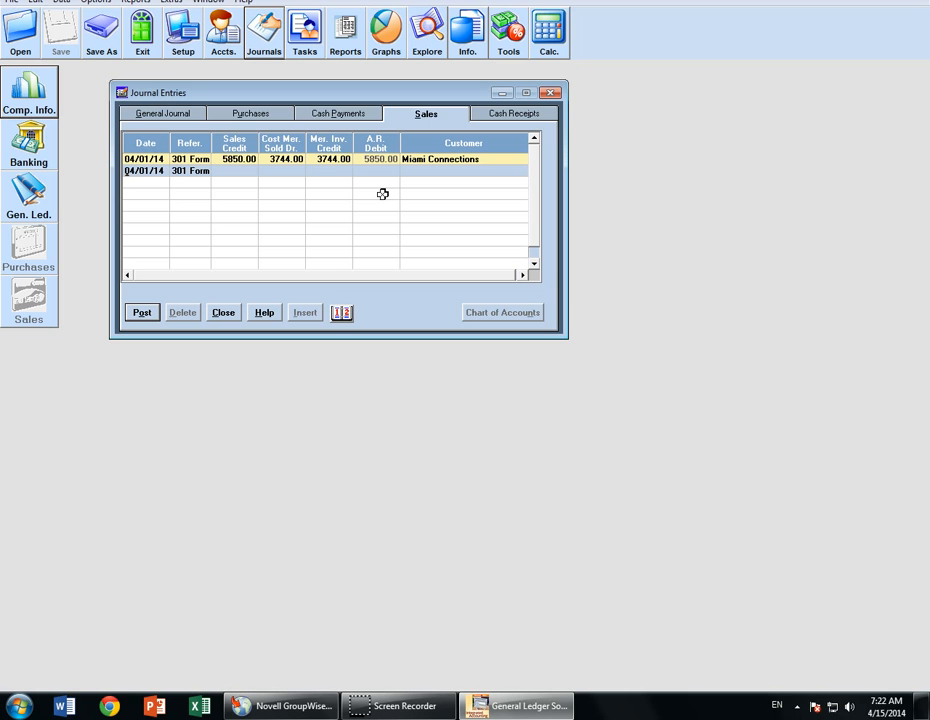
text(3)
key(Tab)
text(30)
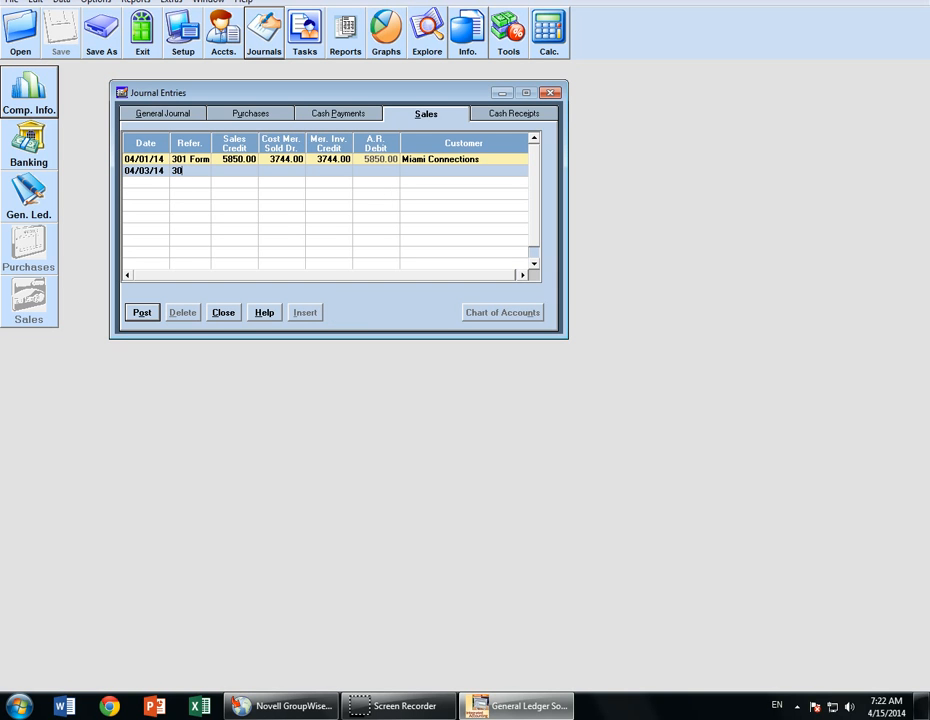
text(2 Form 7)
key(Tab)
- Enter sales 12162.50, cost and inventory 7784.00, customer Day & Night Fitness Centers, and commit
text(12162.5)
key(Tab)
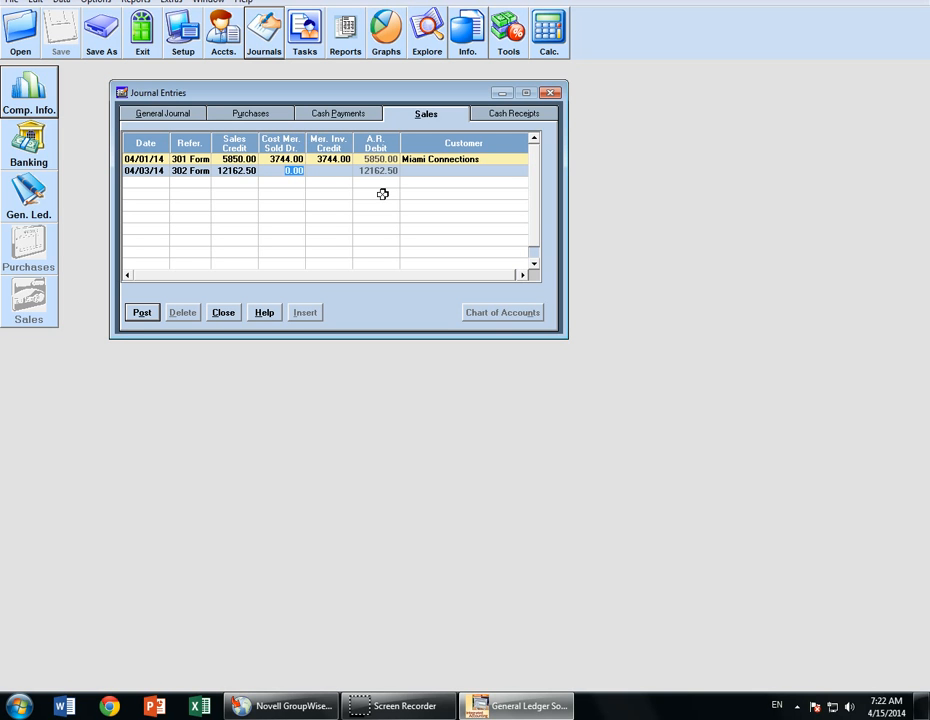
text(7784)
key(Tab)
text(778)
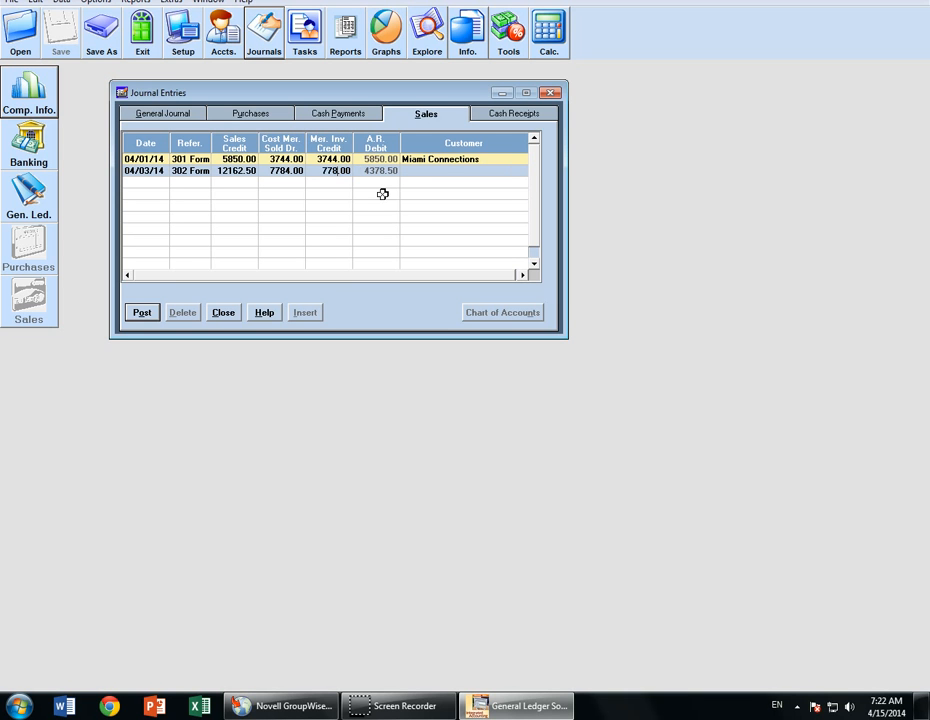
text(4)
key(Tab)
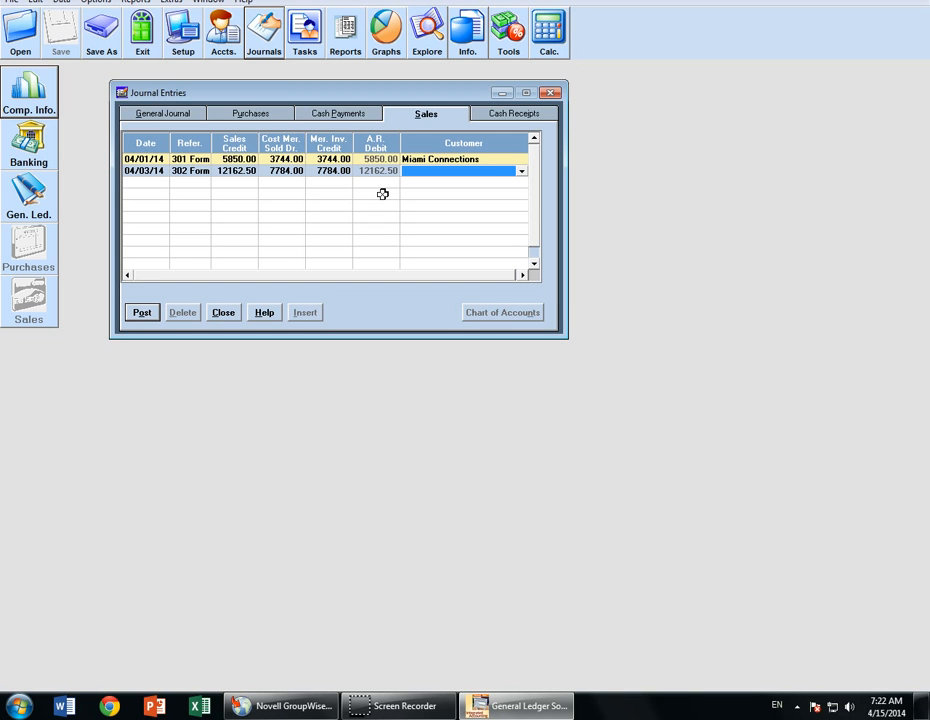
key(d)
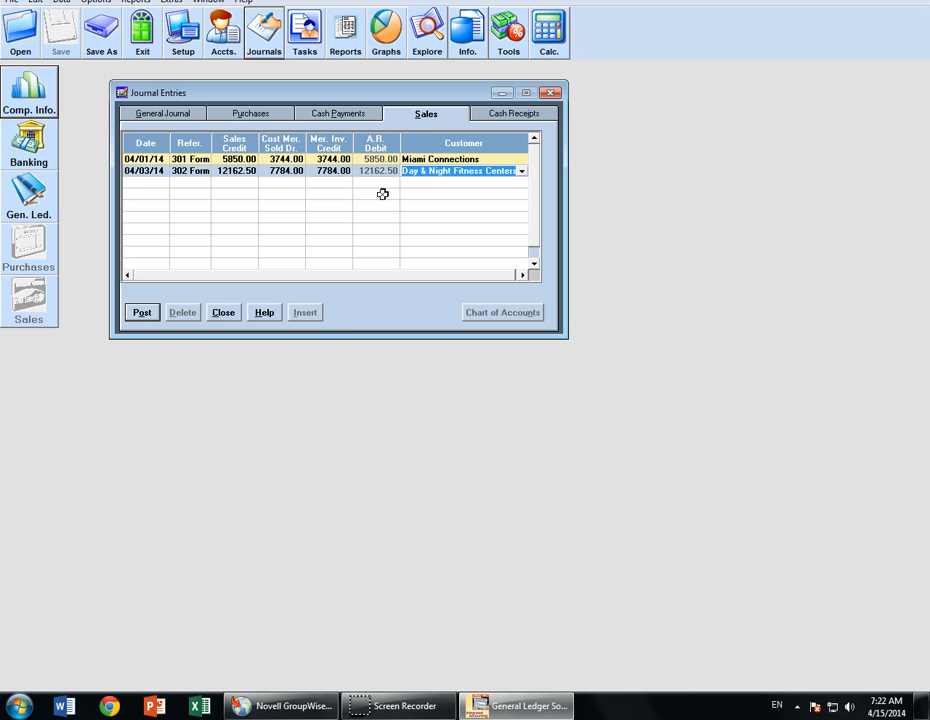
key(Tab)
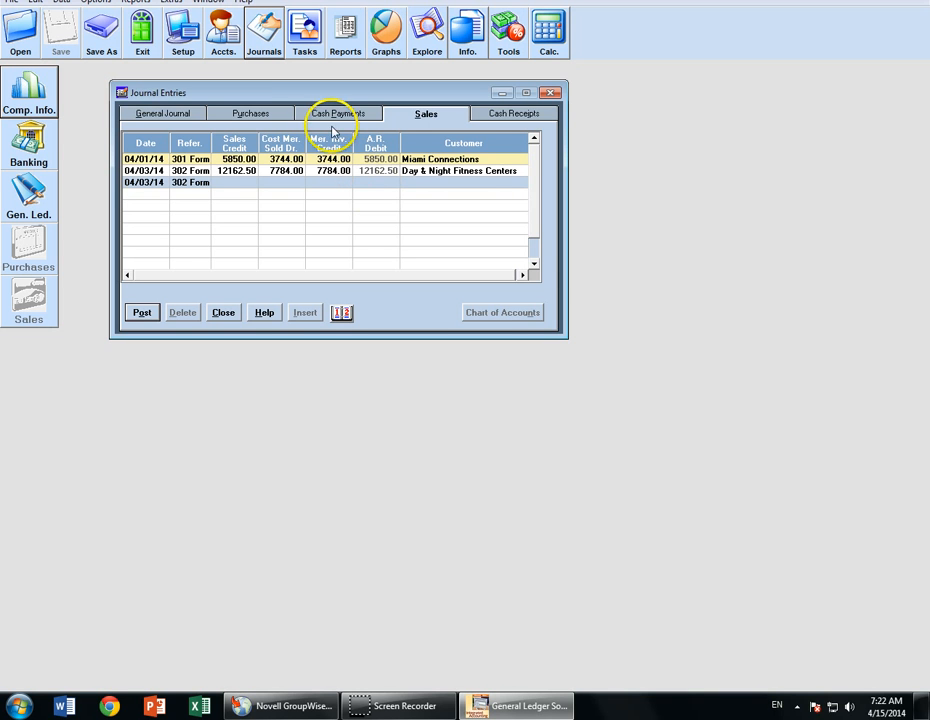
- Start a Cash Receipts row with its reference changed to Form 8
click(514, 113)
click(130, 243)
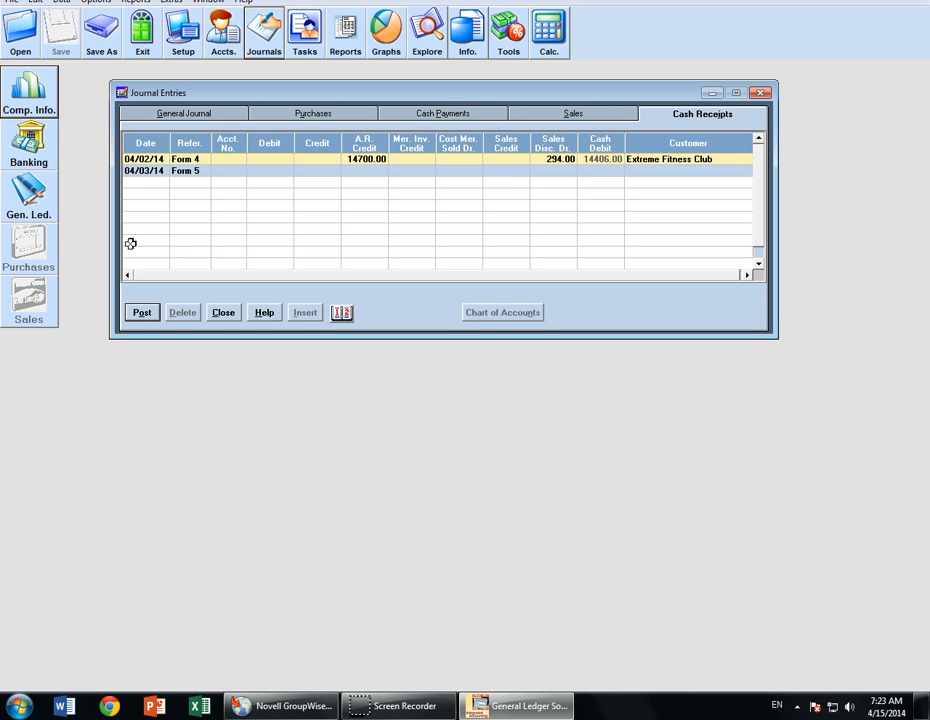
key(Tab)
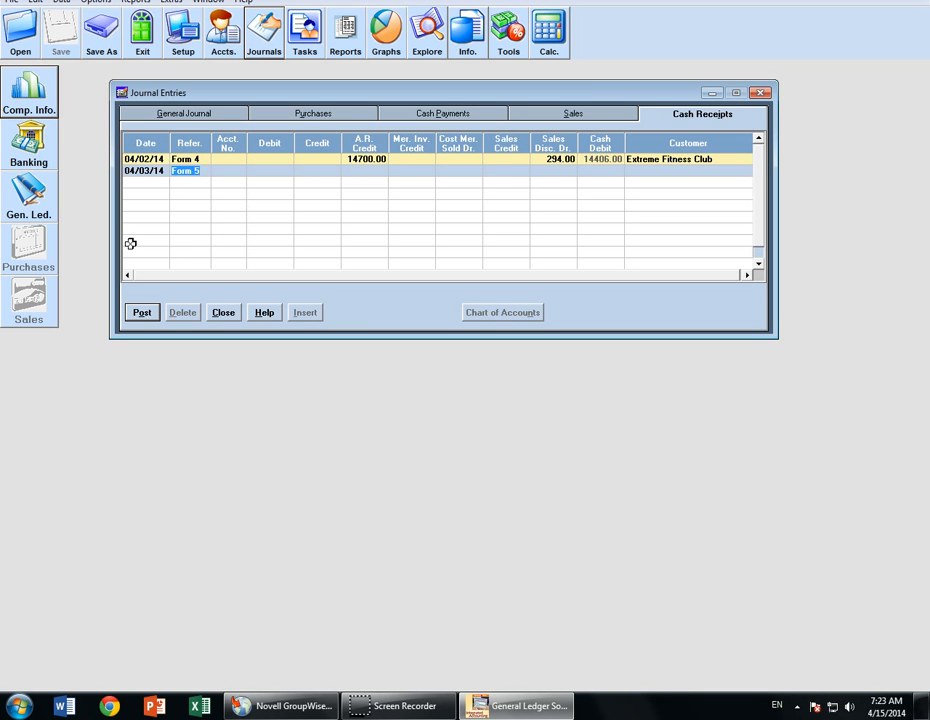
key(Right)
key(BackSpace)
text(8)
key(Tab)
- Enter the 12600.00 A.R. credit for the Form 8 receipt
key(Tab)
key(Tab)
text(12600)
key(Tab)
key(Return)
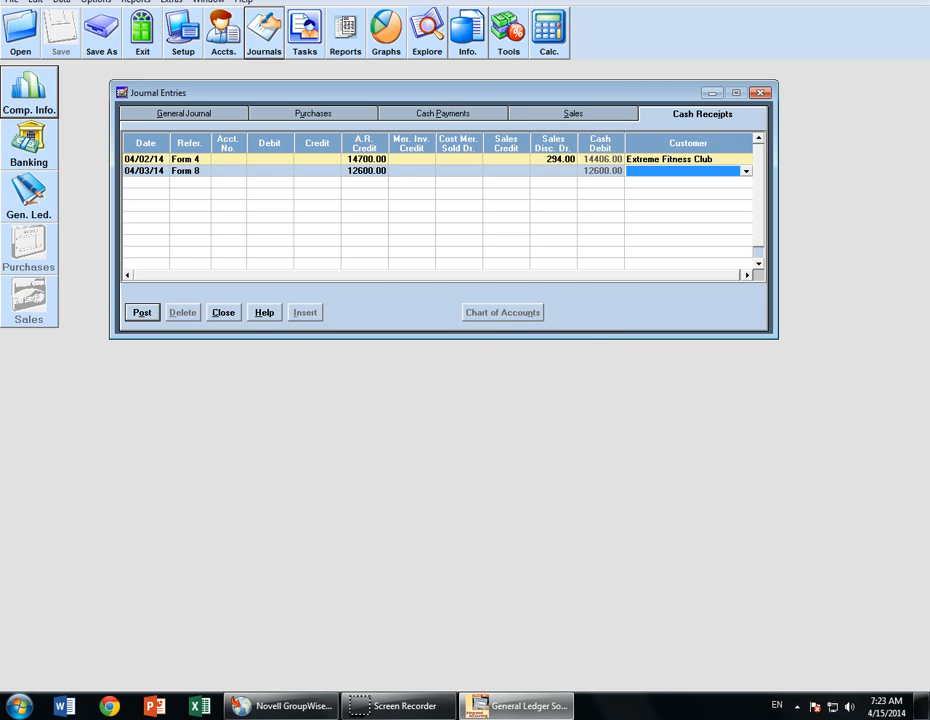
click(367, 170)
key(Tab)
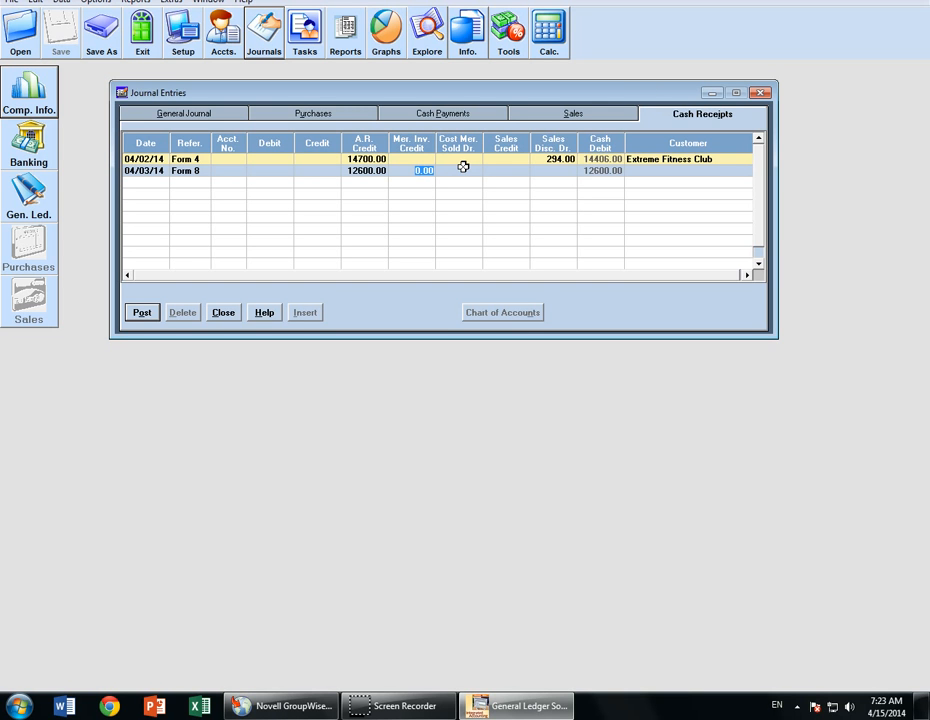
- Move the misplaced 252.00 into Sales Disc., choose Ana's Gym in the Grove, and commit
text(252)
key(Tab)
key(shift+Tab)
key(Delete)
key(Tab)
key(Tab)
key(Tab)
text(252)
key(Tab)
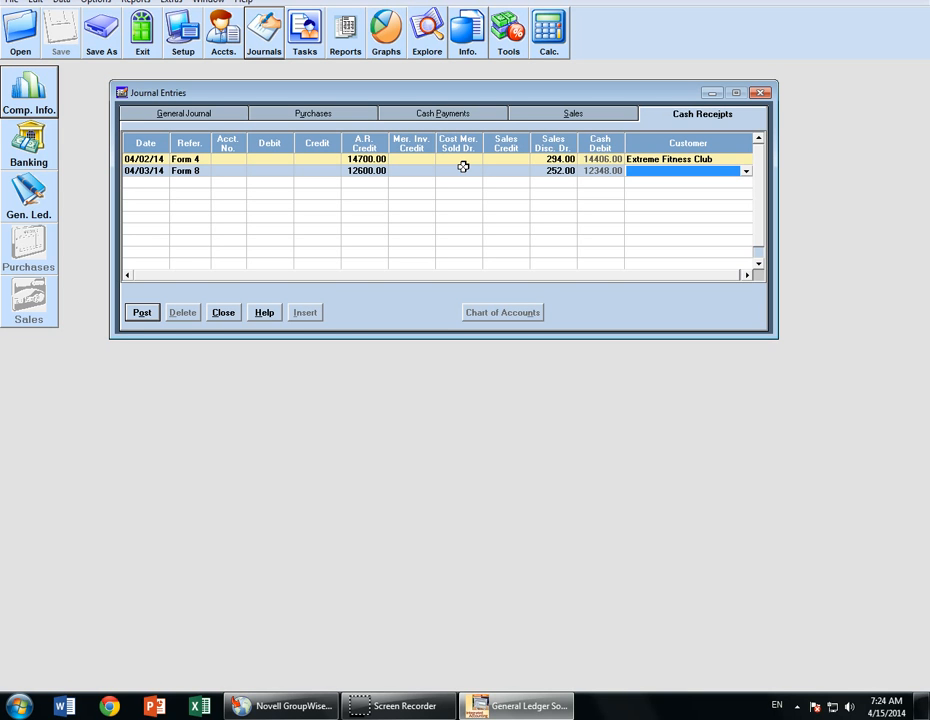
key(a)
key(Tab)
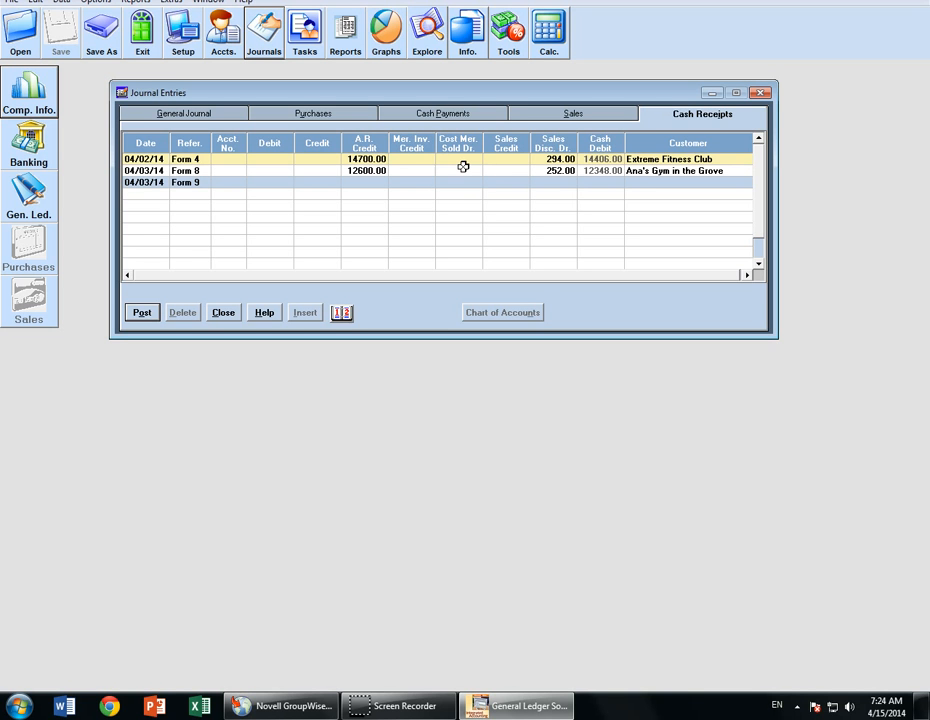
click(437, 176)
- In Cash Payments, start a 04/04/14 row with reference From 9
click(445, 116)
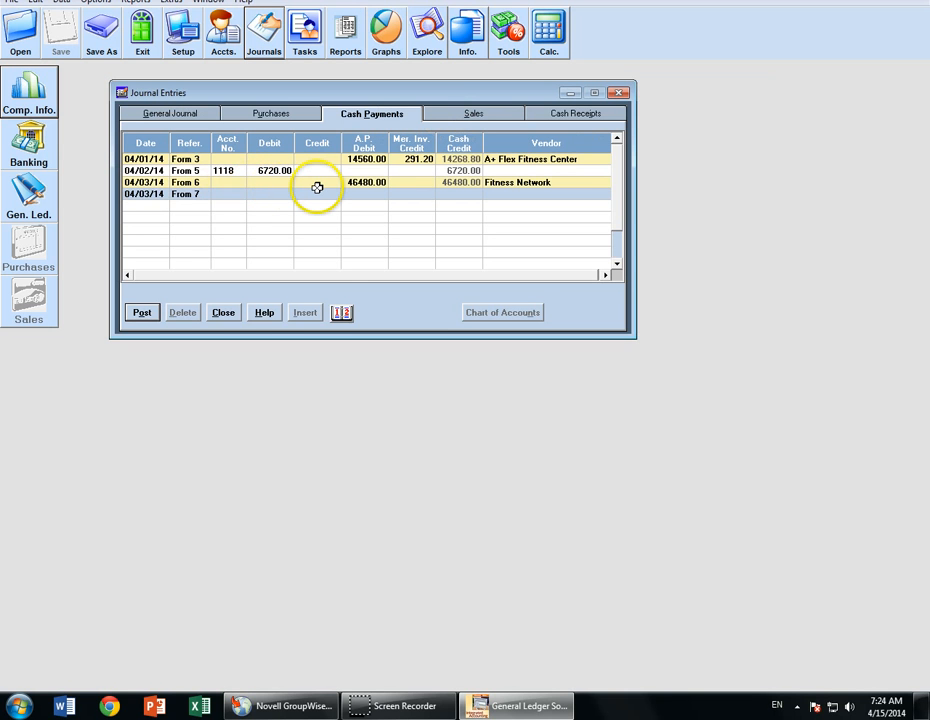
key(plus)
key(Tab)
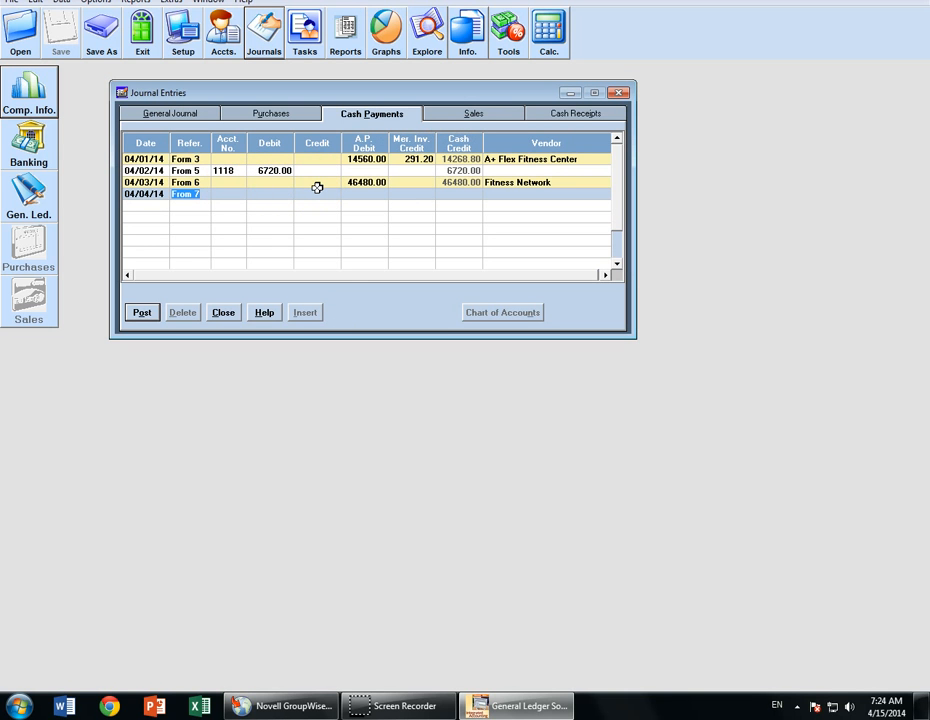
key(End)
key(BackSpace)
text(9)
key(Tab)
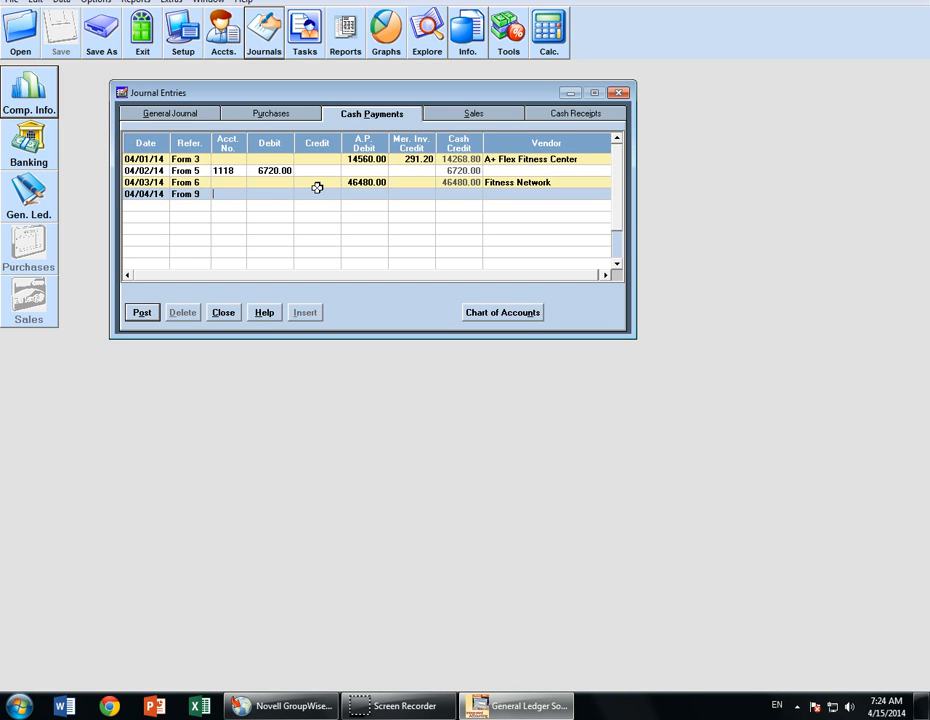
- Enter the 14000.00 A.P. debit, choose vendor Iker Enterprises, and commit the payment
key(Tab)
key(Tab)
key(Tab)
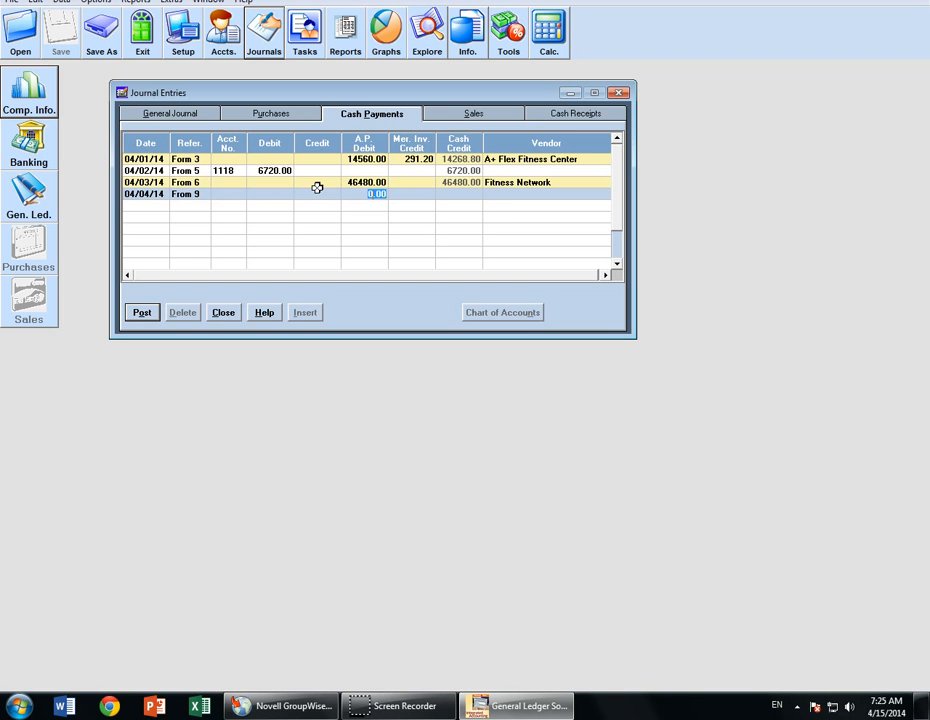
text(14000)
key(Tab)
key(Tab)
key(i)
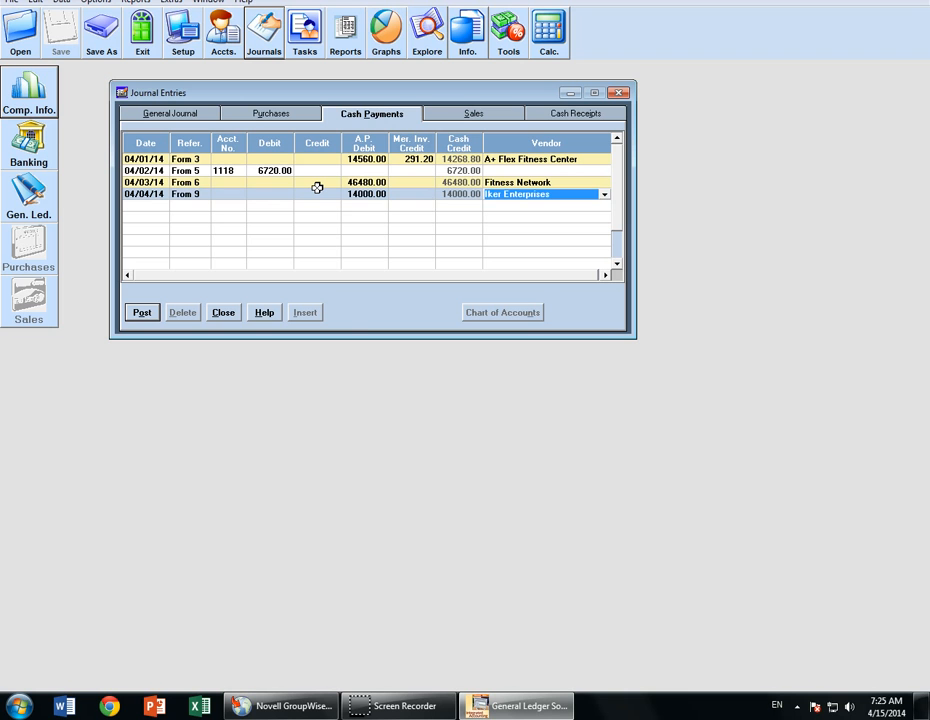
key(Return)
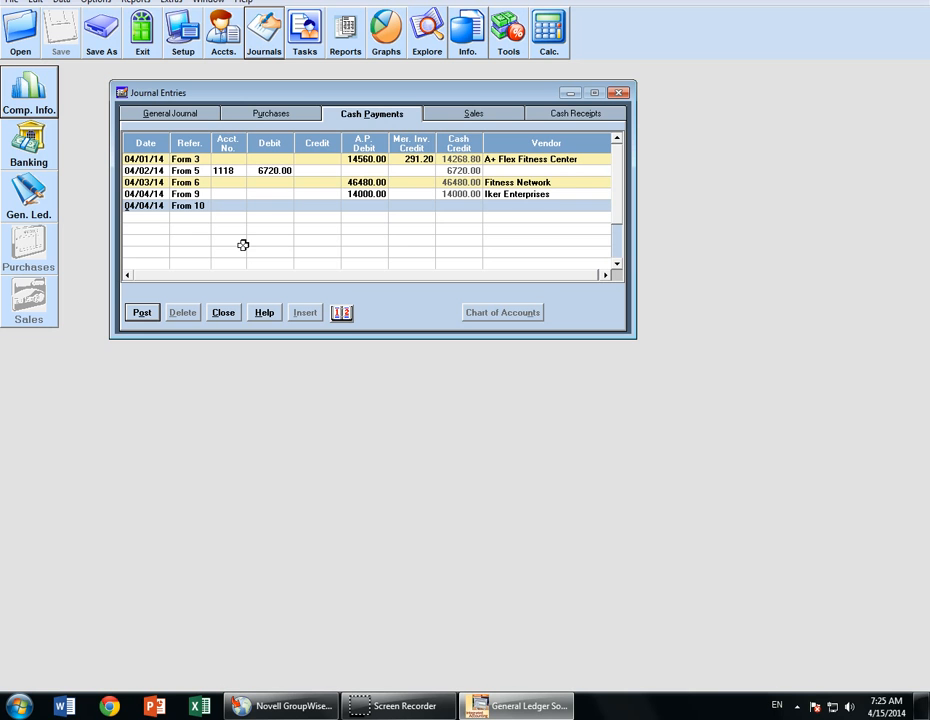
click(565, 115)
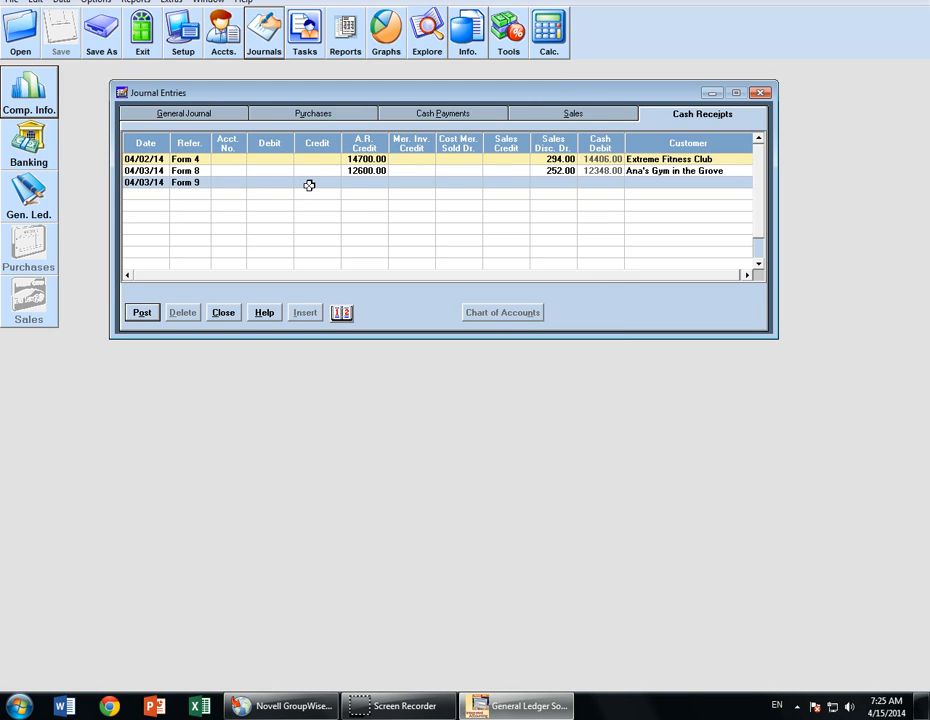
- Start a 04/04/14 cash receipt with reference Form 10
key(plus)
key(Tab)
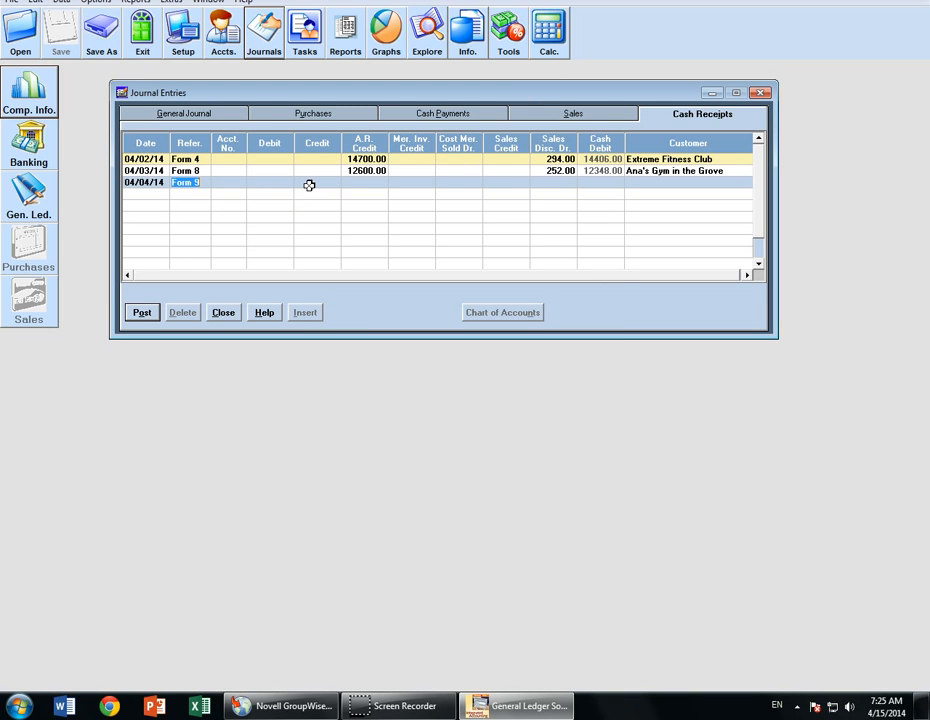
key(End)
key(BackSpace)
text(10)
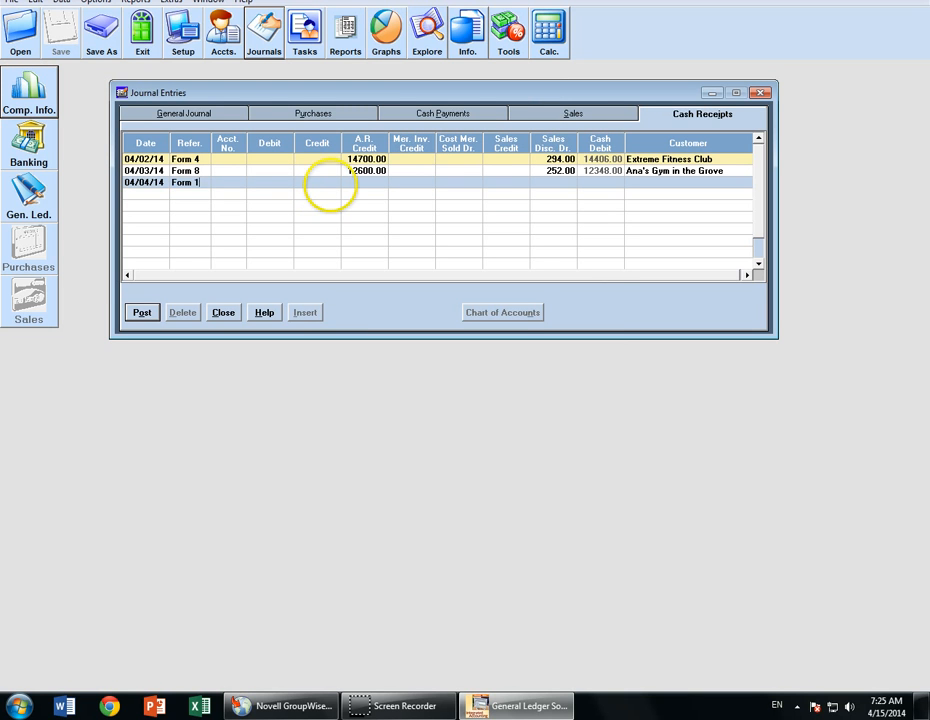
key(Tab)
key(Tab)
key(Tab)
key(Tab)
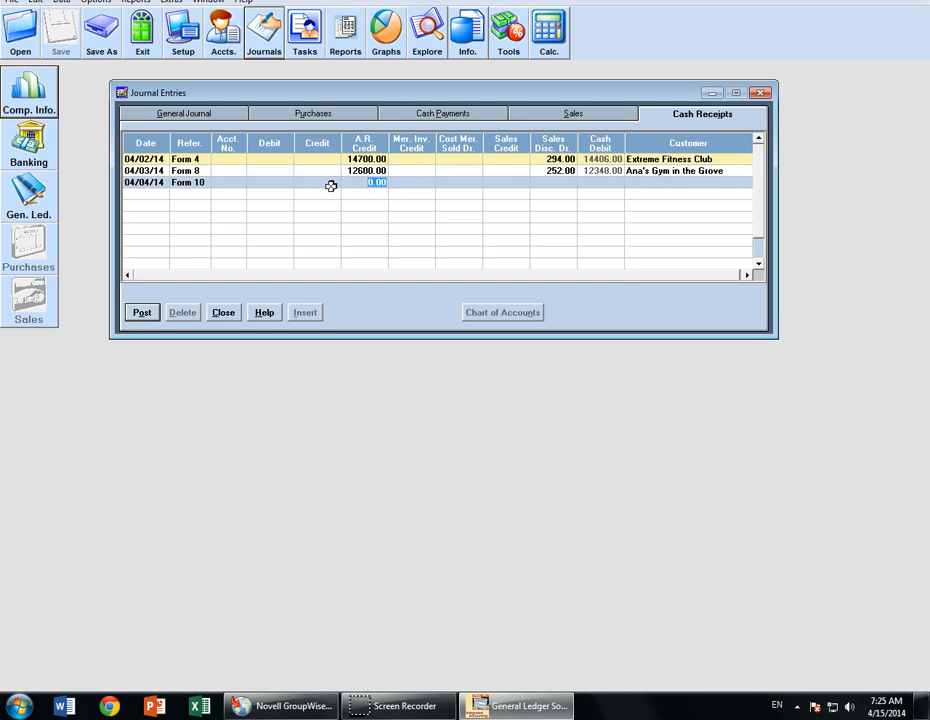
- Enter 6300.00 A.R. credit and 126.00 discount, choose SF Gyms, and commit
click(314, 188)
text(6300)
key(Tab)
key(Tab)
key(Tab)
key(Tab)
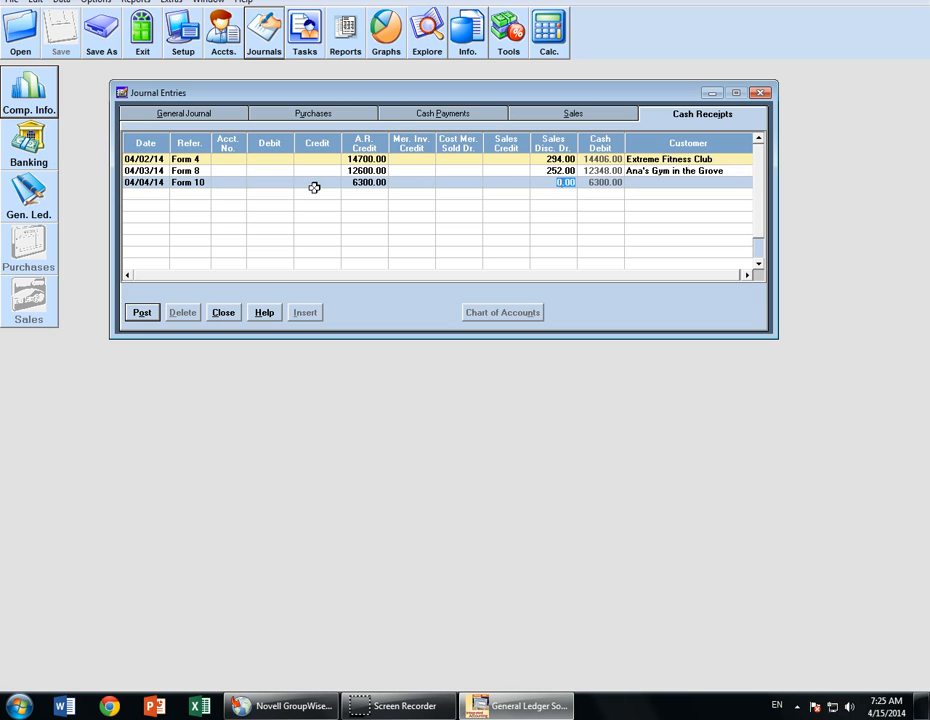
text(126)
key(Tab)
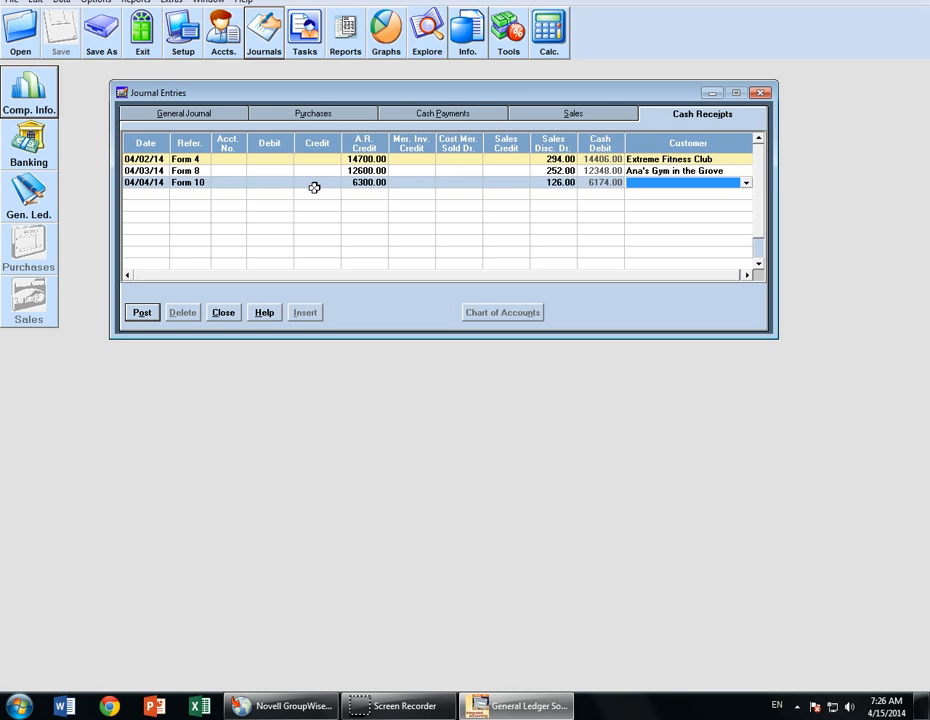
key(s)
key(Tab)
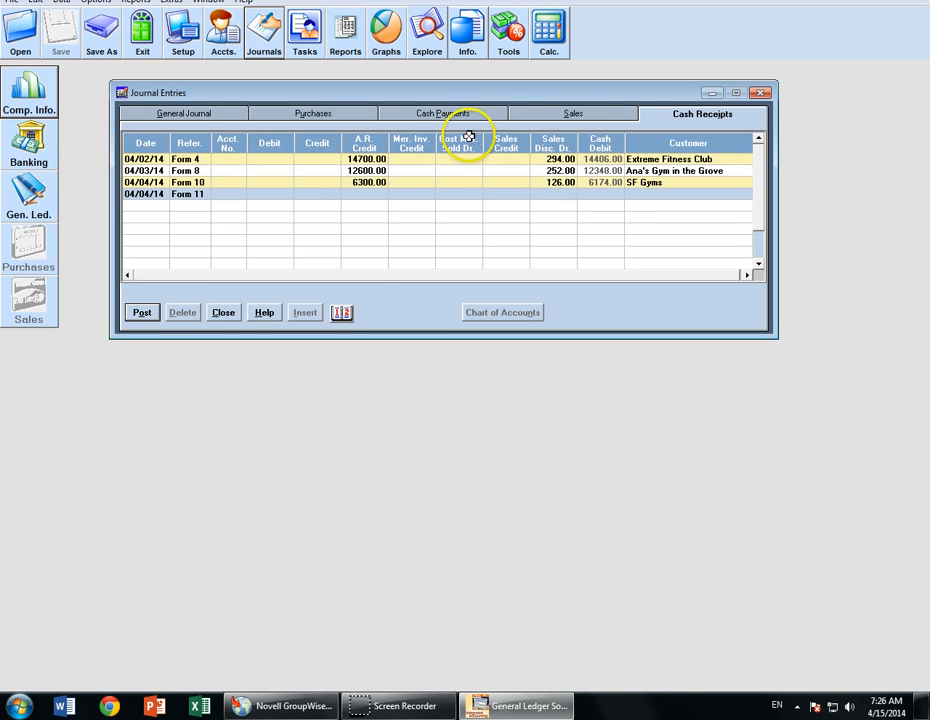
- In the Sales journal, start a 04/05/14 entry with reference 303 Form 11
click(575, 114)
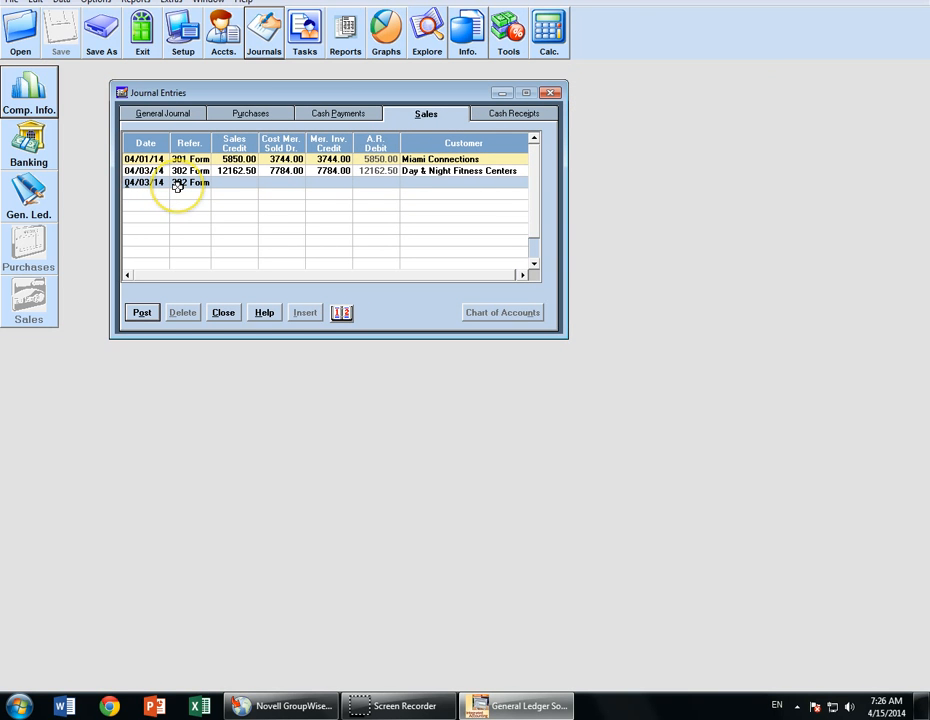
key(plus)
key(plus)
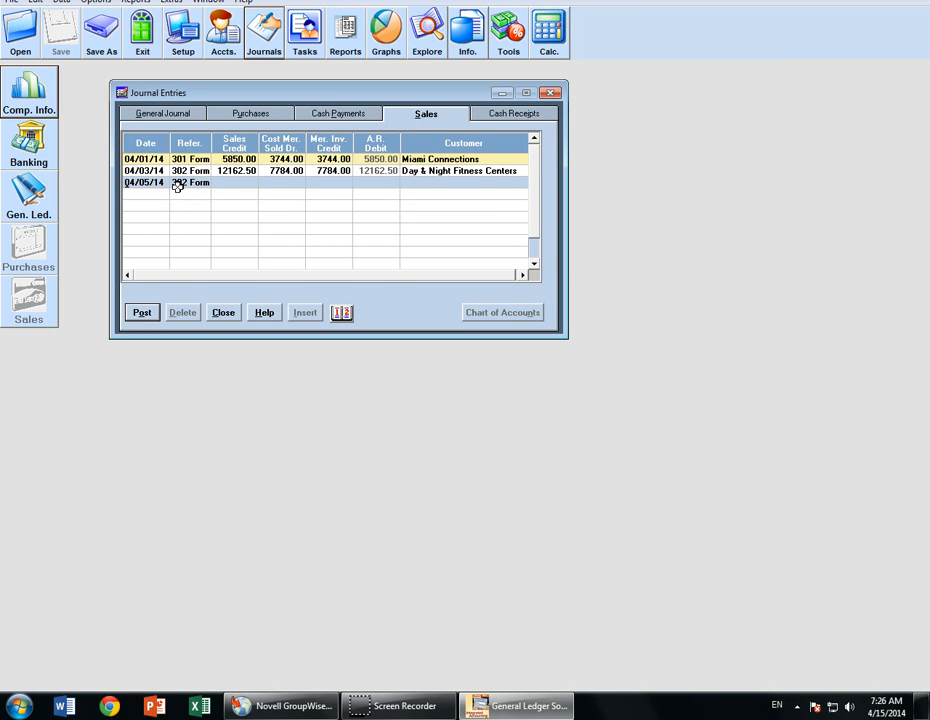
click(177, 186)
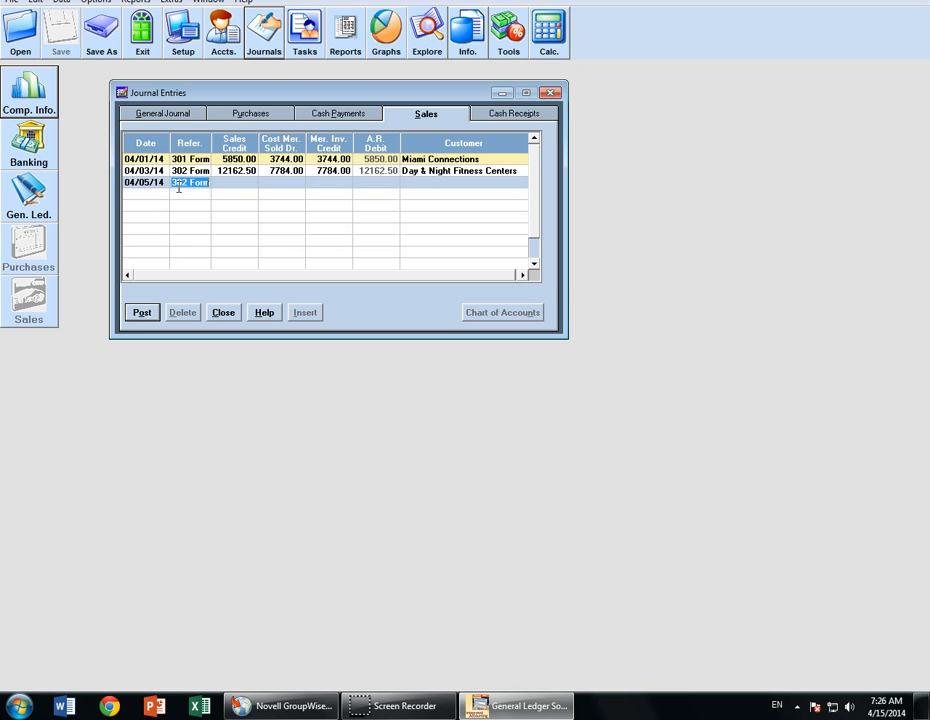
text(303)
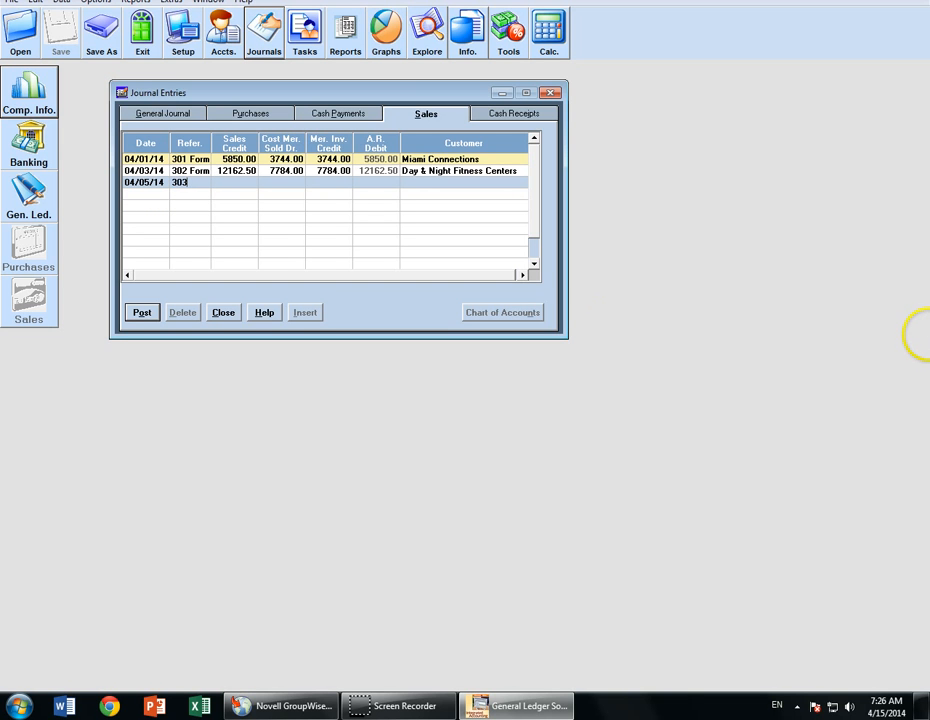
text( Form 1)
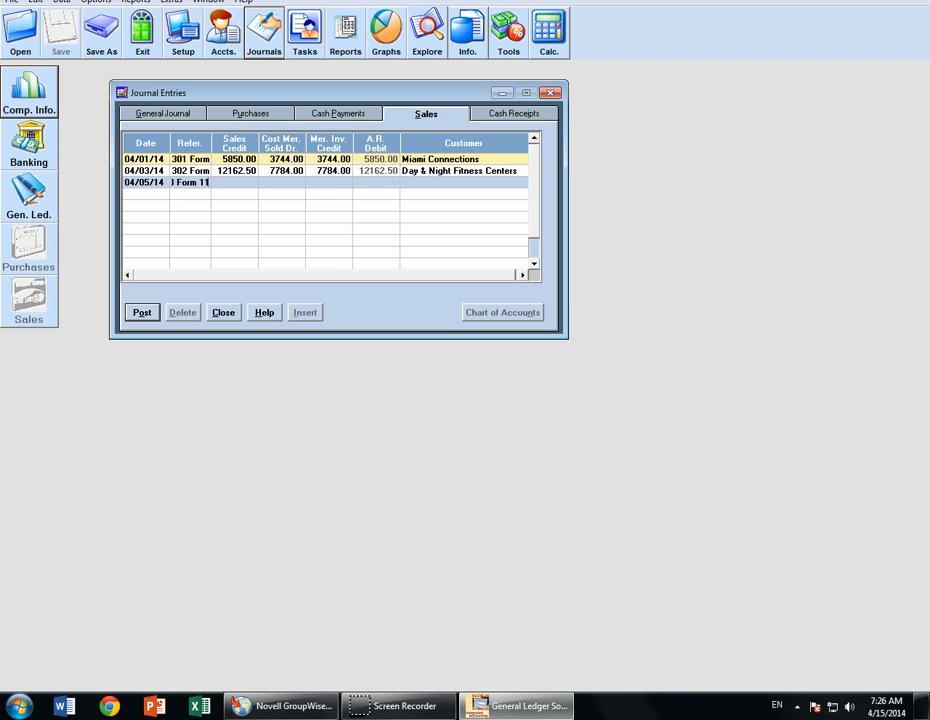
text(1)
key(Tab)
- Enter sales 30109.50, cost 19270, inventory credit 19270.08, and customer Ultra Fitness Boxing Gym
text(30109.5)
key(Tab)
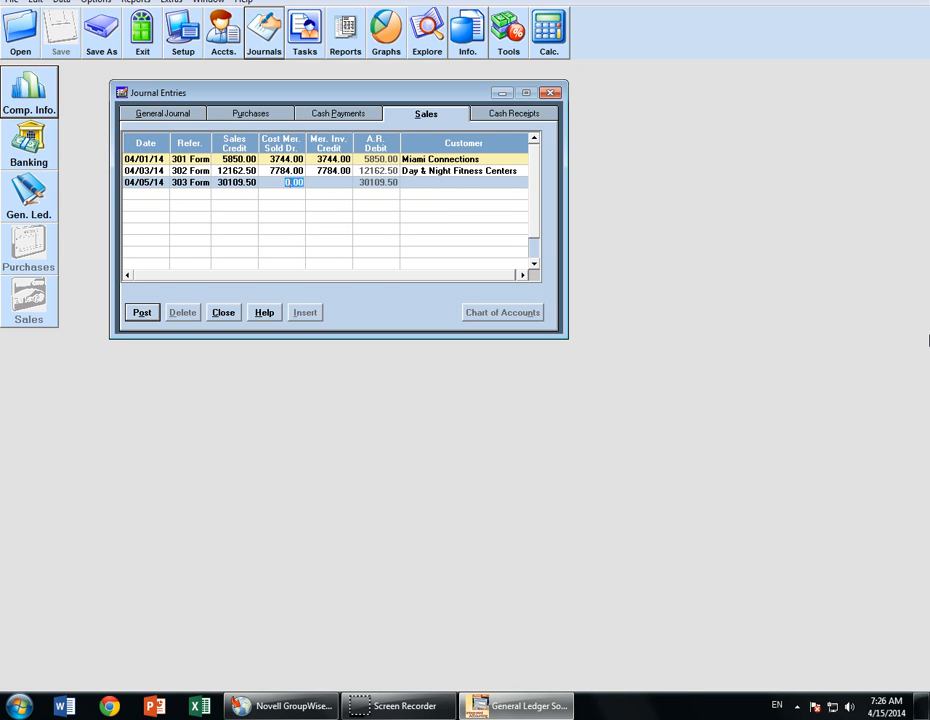
text(19270)
key(Tab)
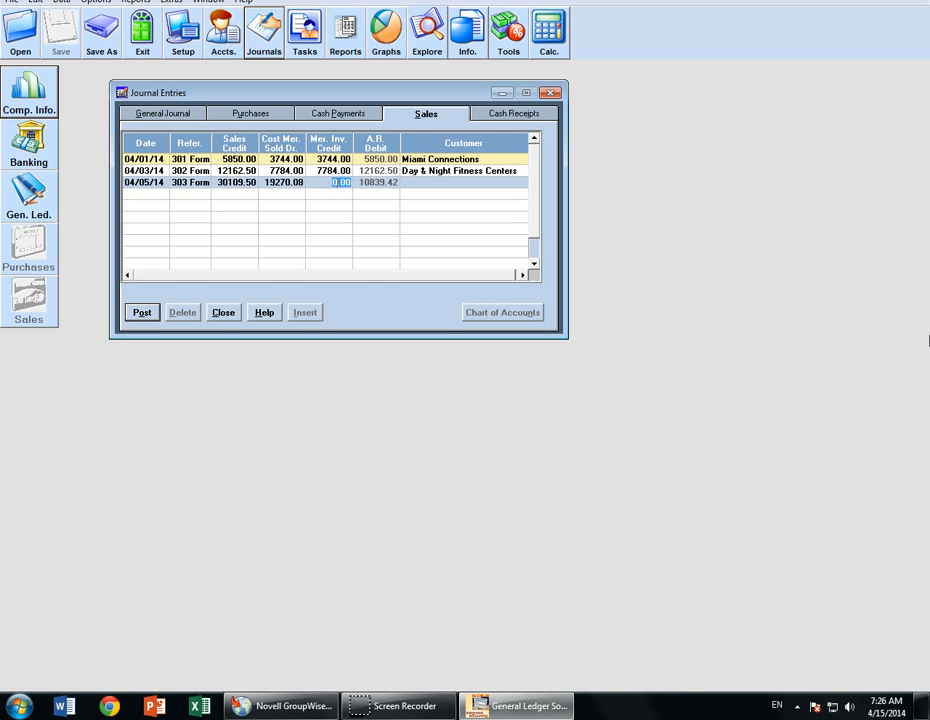
text(19270.08)
key(Tab)
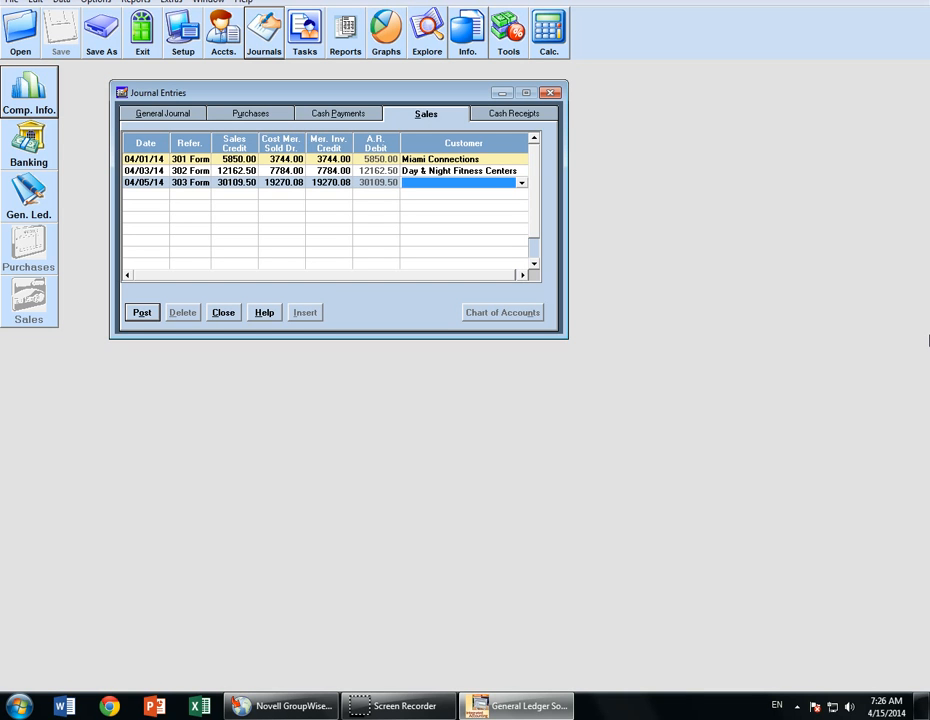
text(u)
key(Return)
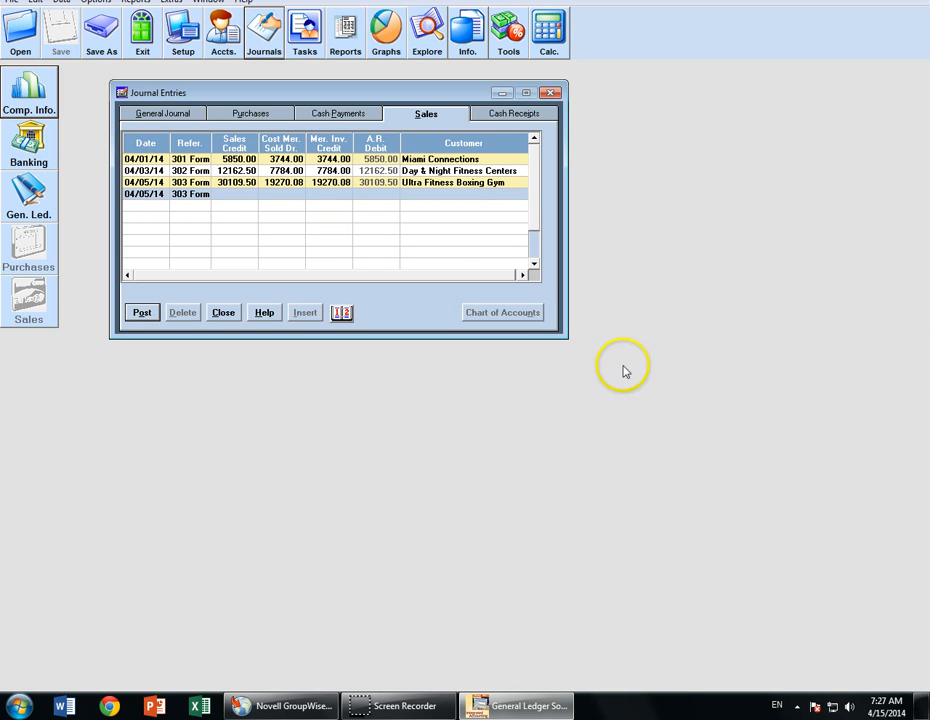
click(252, 115)
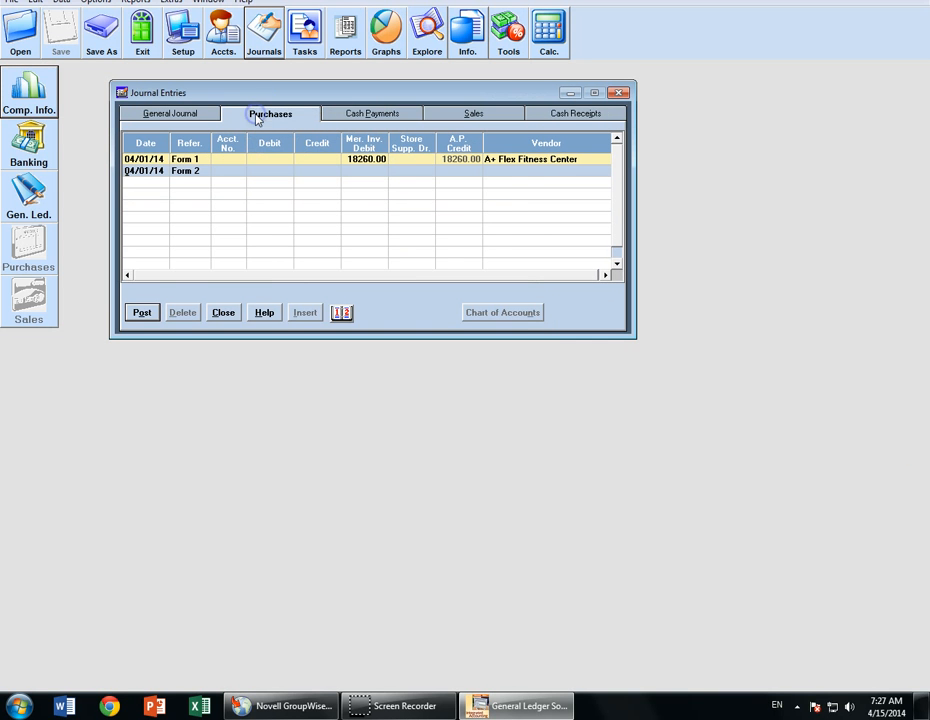
- Date the second purchases row 04/05/14 with reference Form 12
click(144, 182)
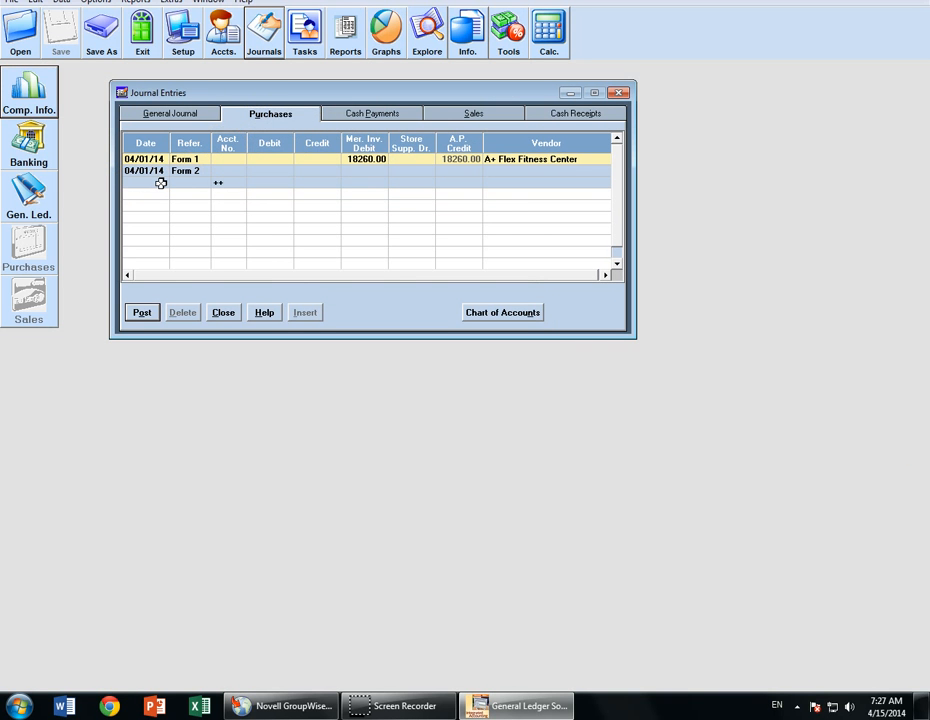
key(shift+Tab)
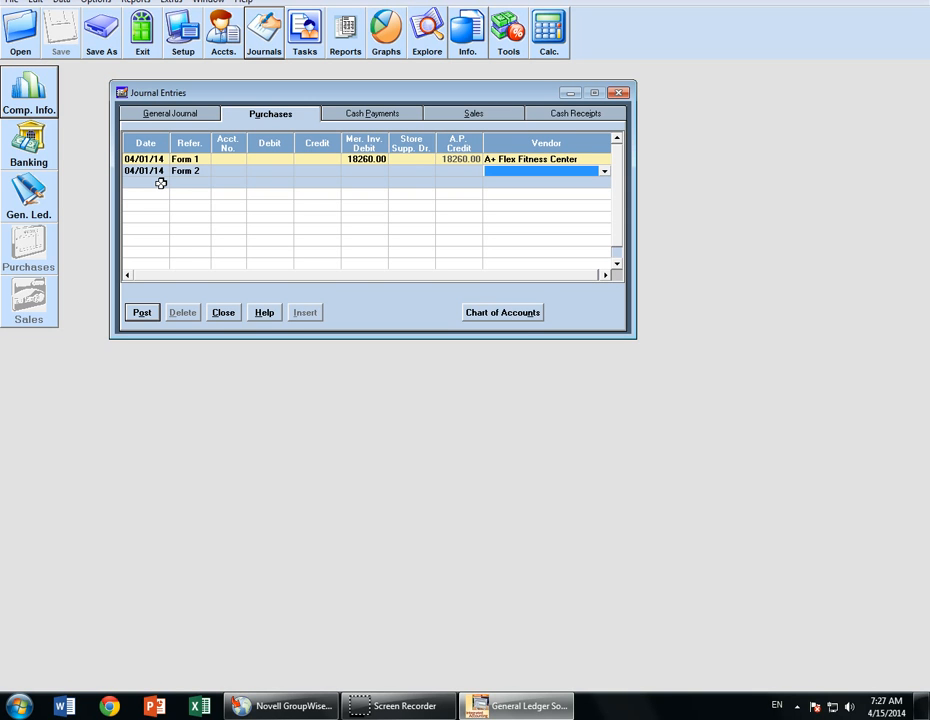
key(shift+Tab)
key(shift+Tab)
key(shift+Tab)
key(shift+Tab)
key(shift+Tab)
key(shift+Tab)
key(shift+Tab)
key(shift+Tab)
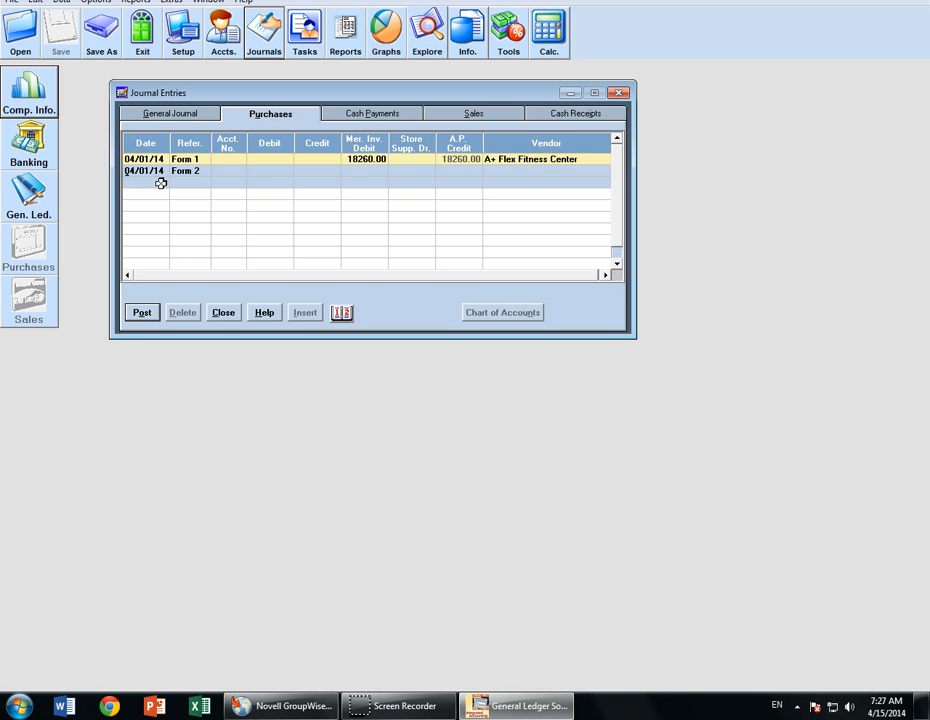
key(plus)
key(plus)
key(plus)
key(plus)
key(Tab)
text(Form )
text(11)
key(BackSpace)
text(2)
key(Tab)
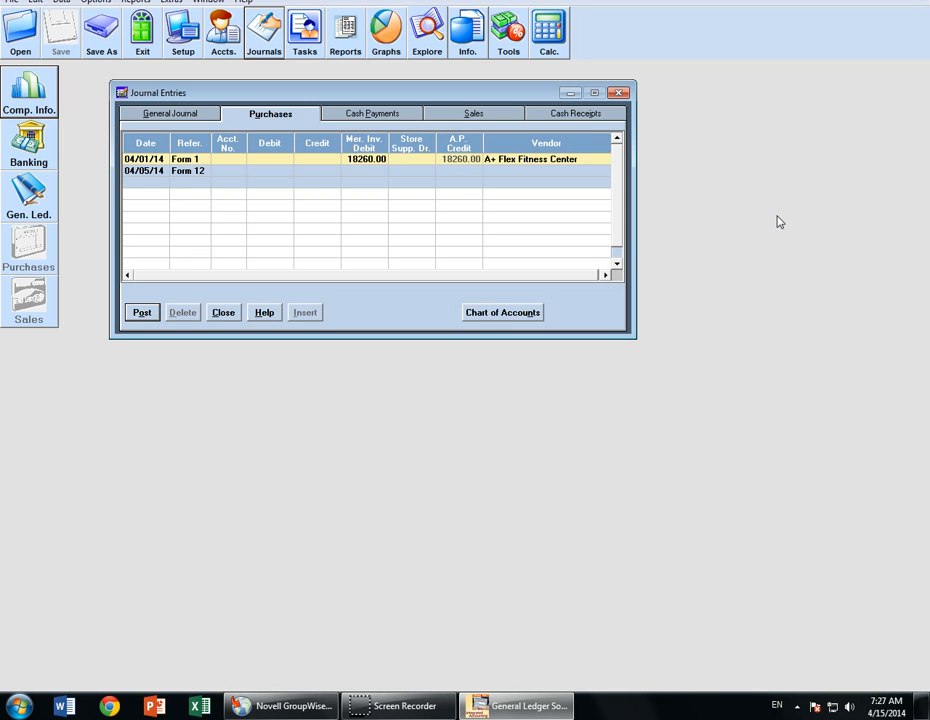
- Enter a 51650.00 merchandise inventory debit from vendor Sports A-Z Depot and post it
key(Tab)
key(Tab)
key(Tab)
text(51650)
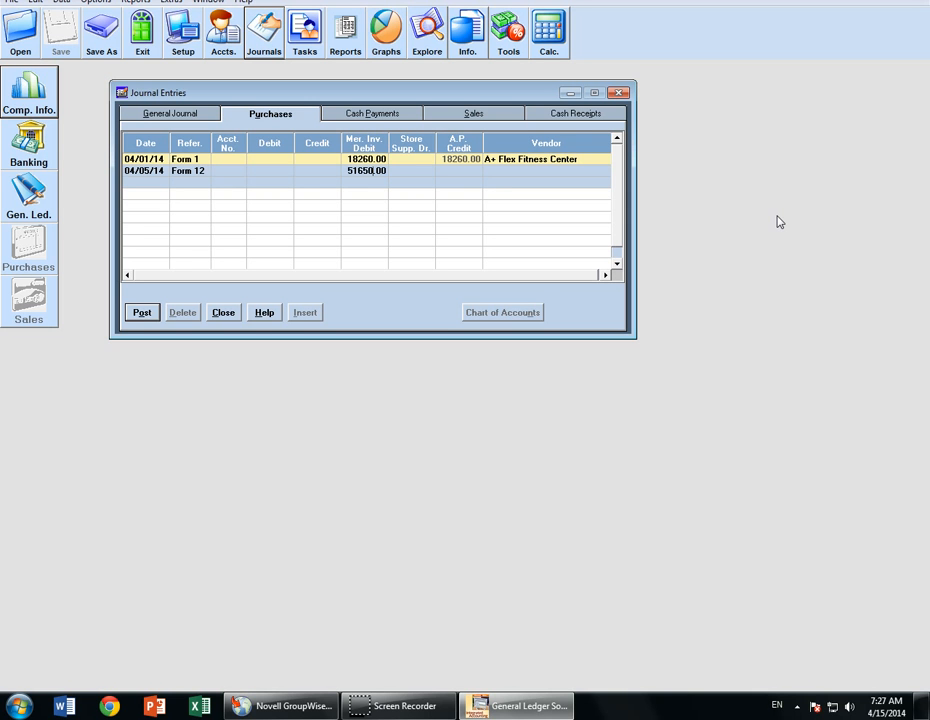
key(Tab)
key(Tab)
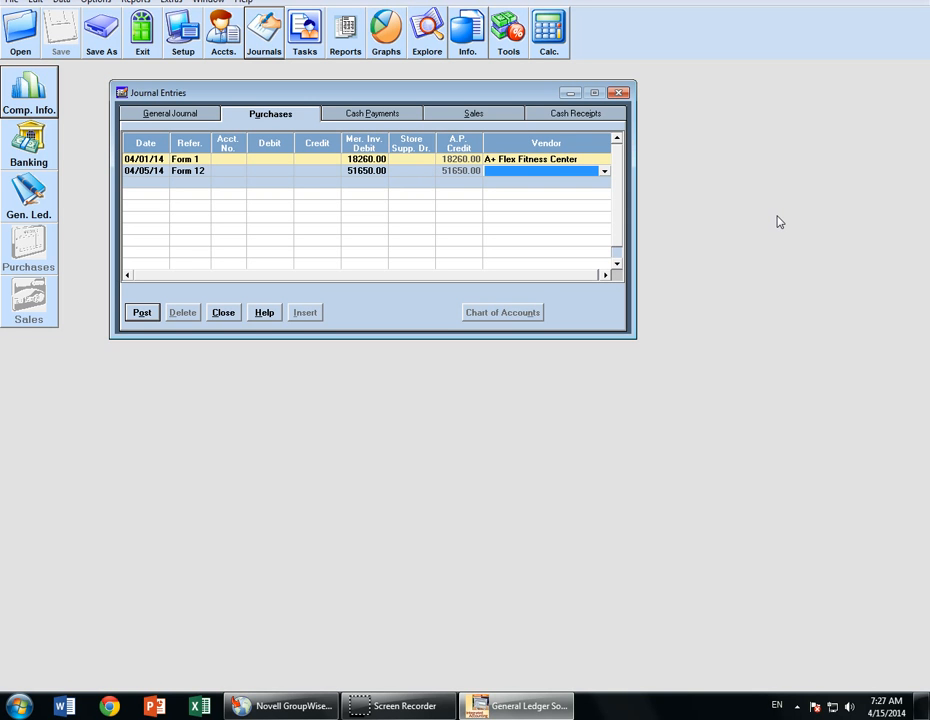
key(s)
click(133, 316)
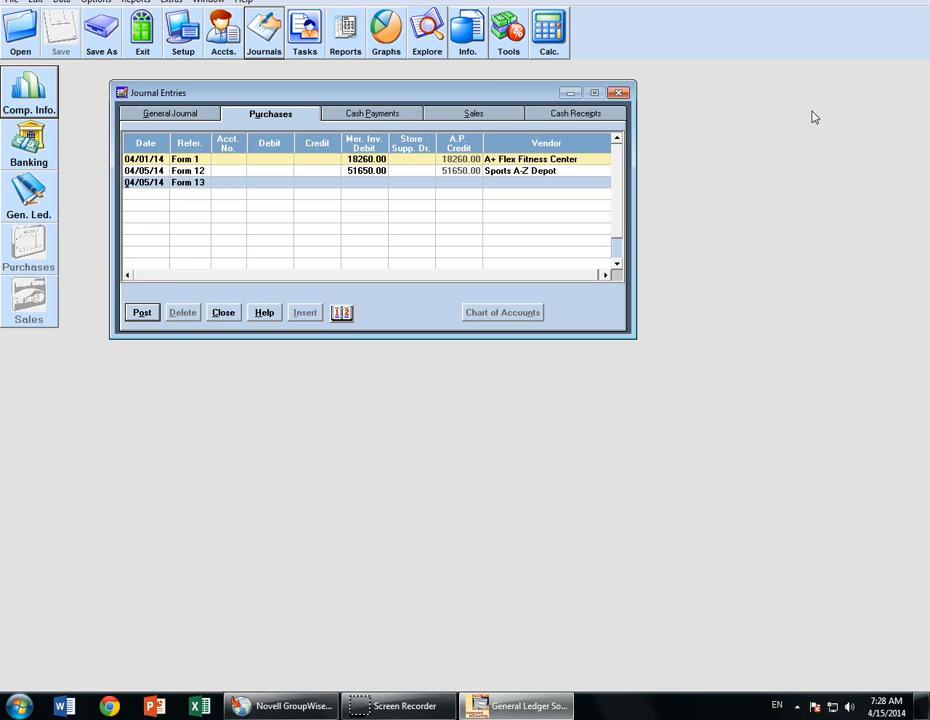
click(581, 119)
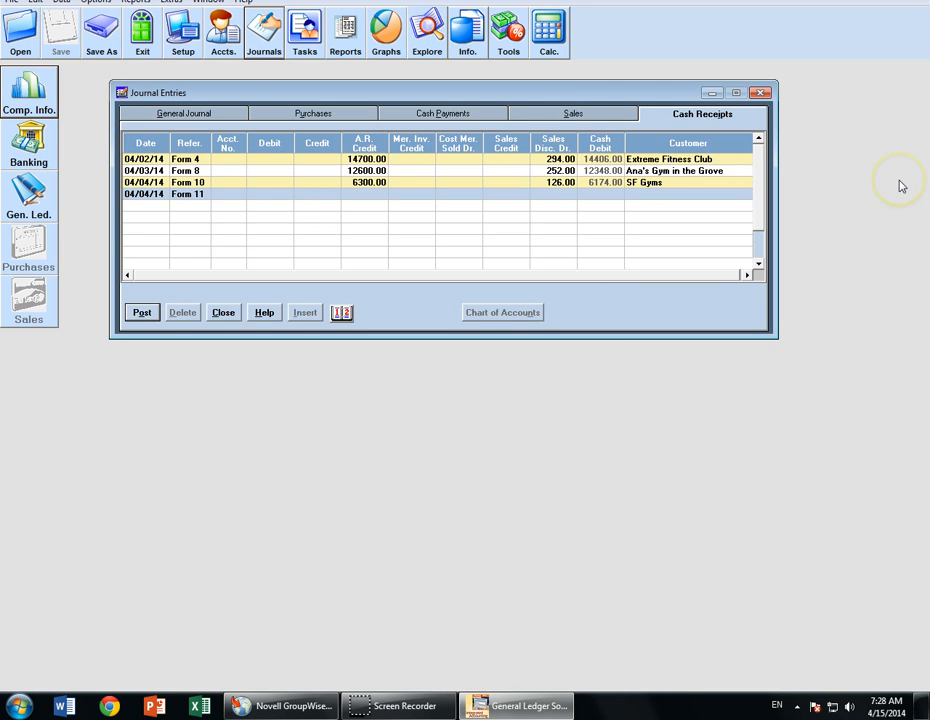
- Date the cash receipt 04/06/14 with reference Form 13
key(plus)
key(plus)
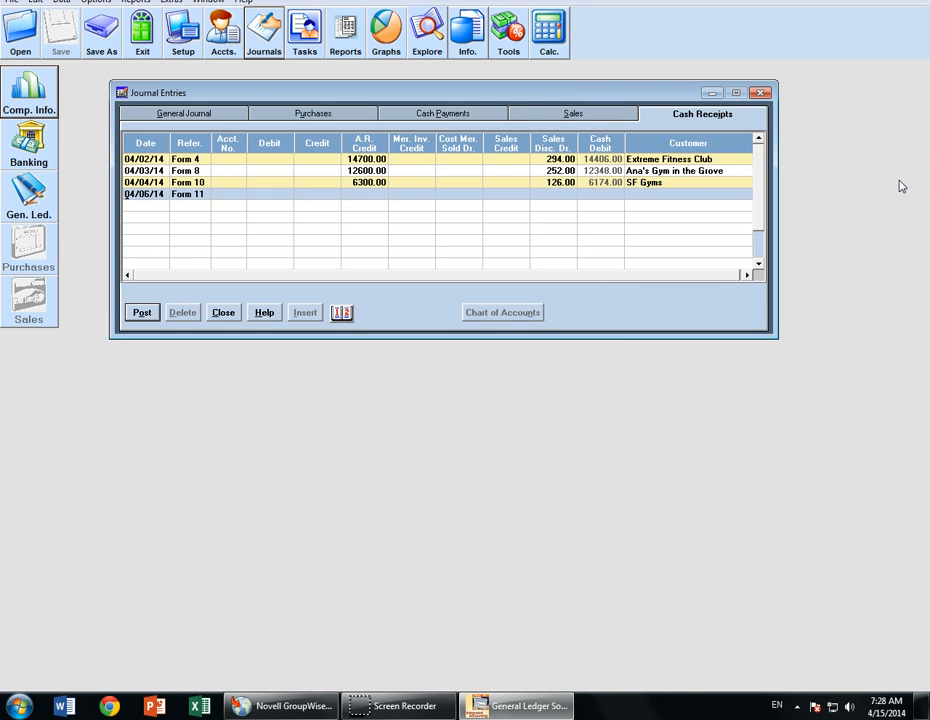
key(Tab)
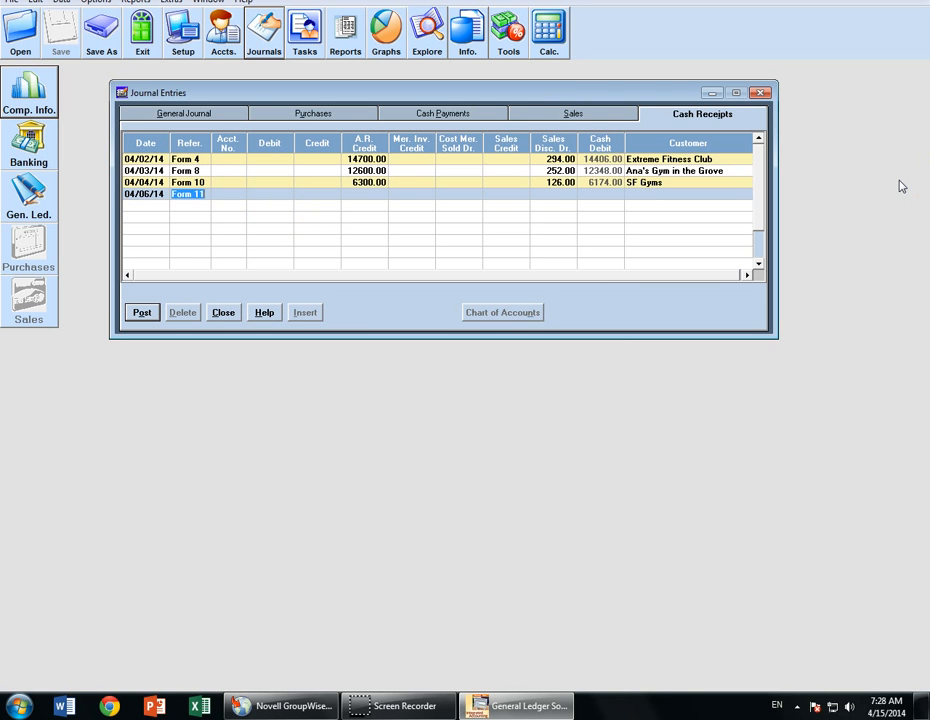
key(Tab)
key(BackSpace)
text(3)
key(Tab)
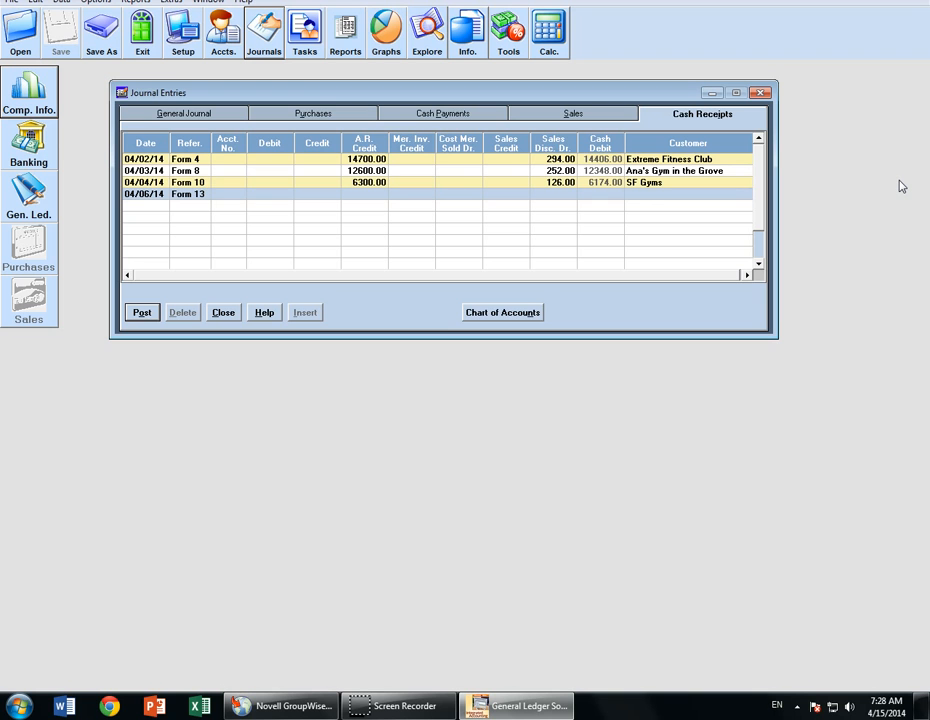
- Enter merchandise inventory credit 17024, cost of merchandise sold 17027 and sales credit 26600, then post
key(Tab)
key(Tab)
key(Tab)
key(Tab)
text(17024)
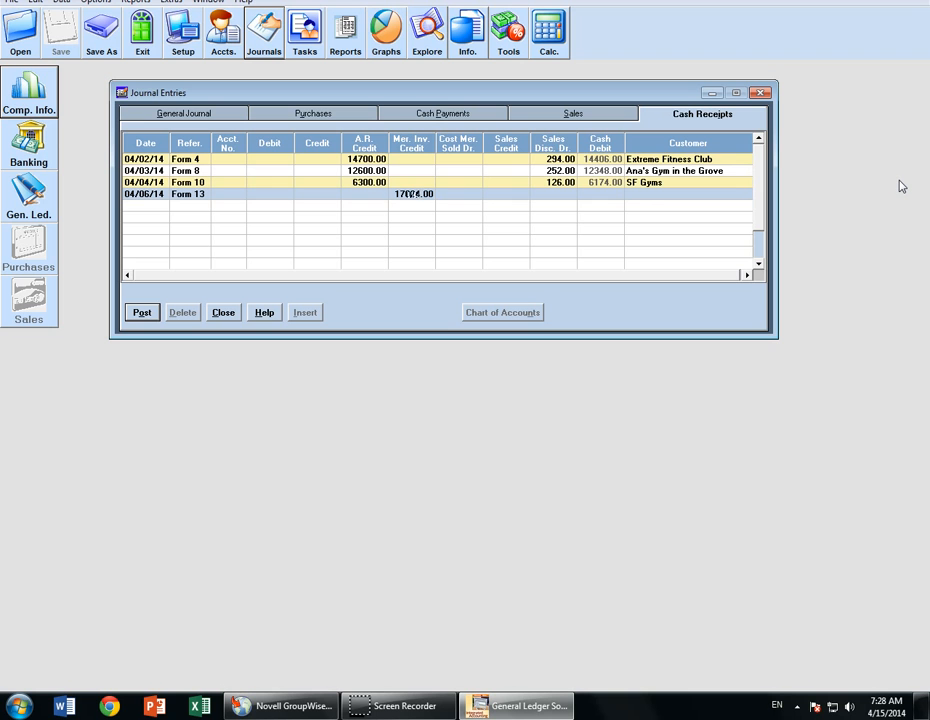
key(Tab)
text(17027)
key(Tab)
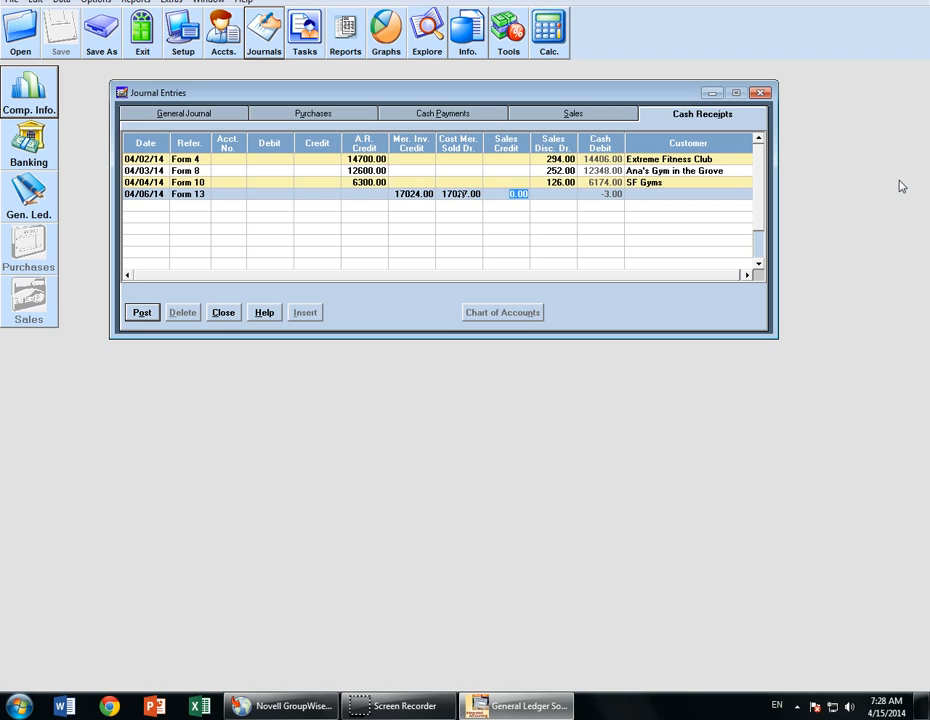
text(26600)
key(Tab)
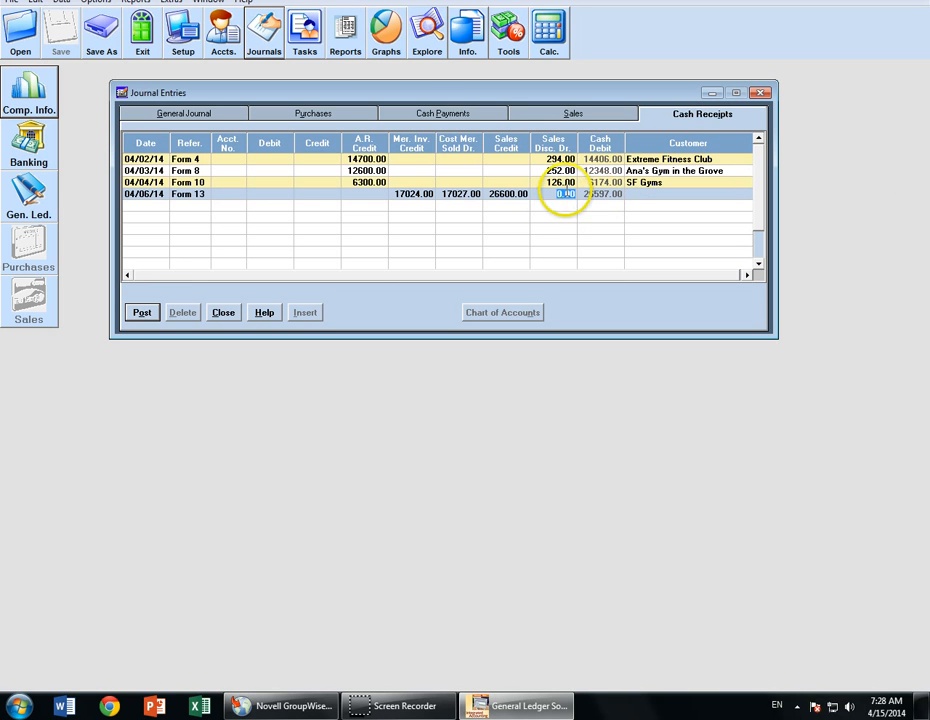
click(142, 313)
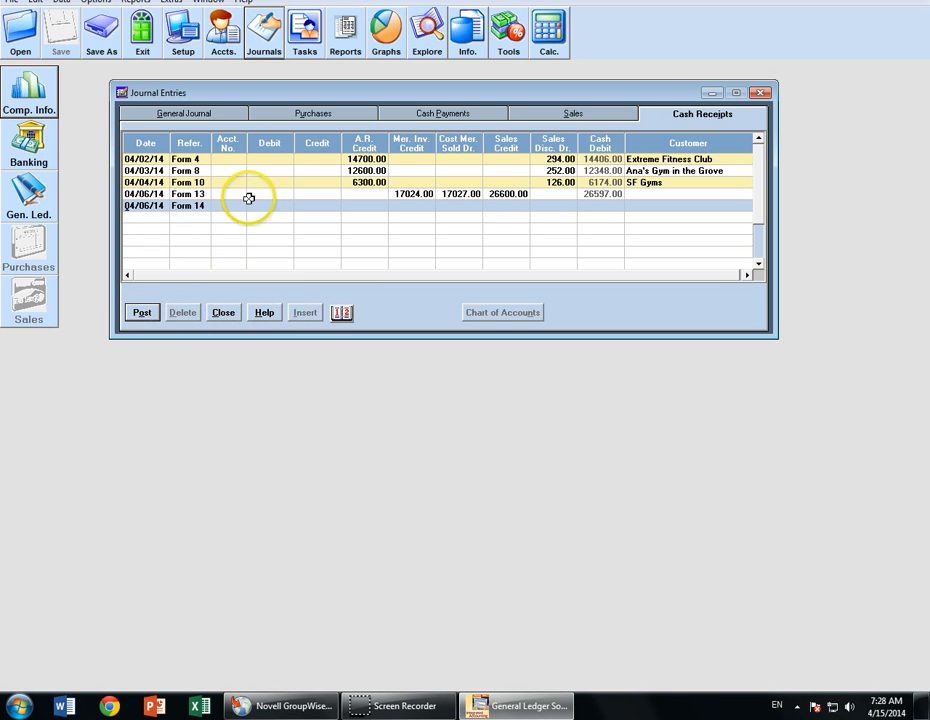
- Change Form 13's cost of merchandise sold from 17027 to 17024 and repost the entry
click(151, 196)
double_click(151, 196)
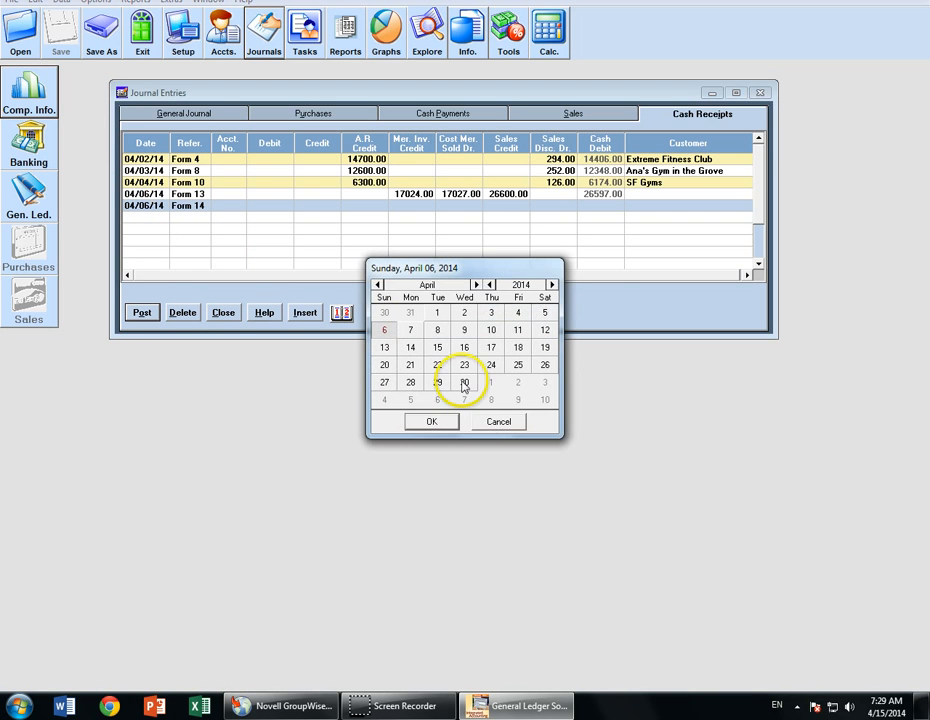
click(490, 419)
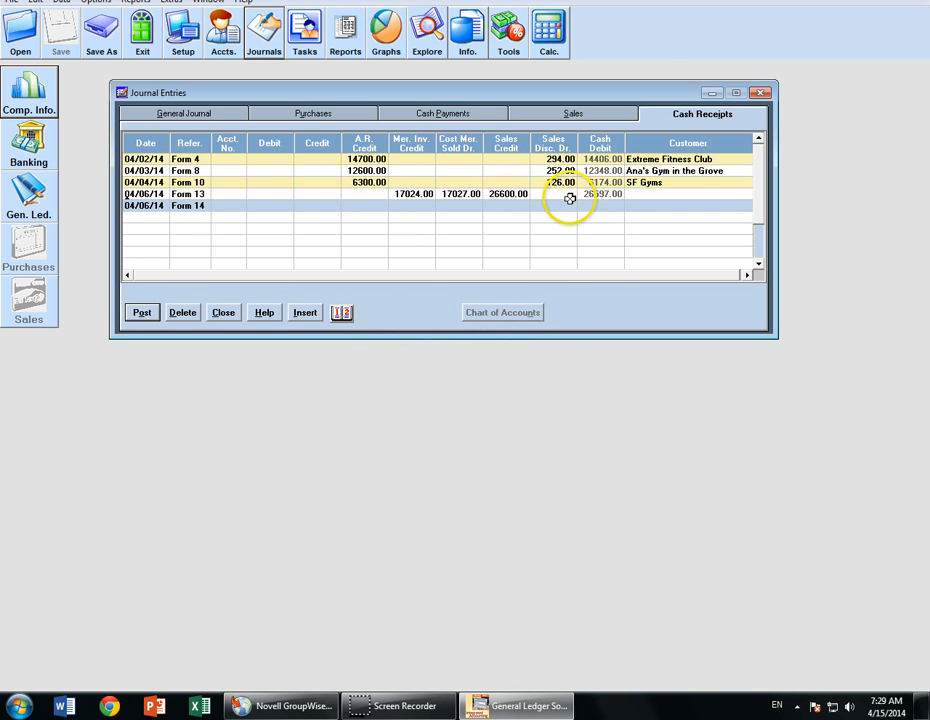
click(518, 196)
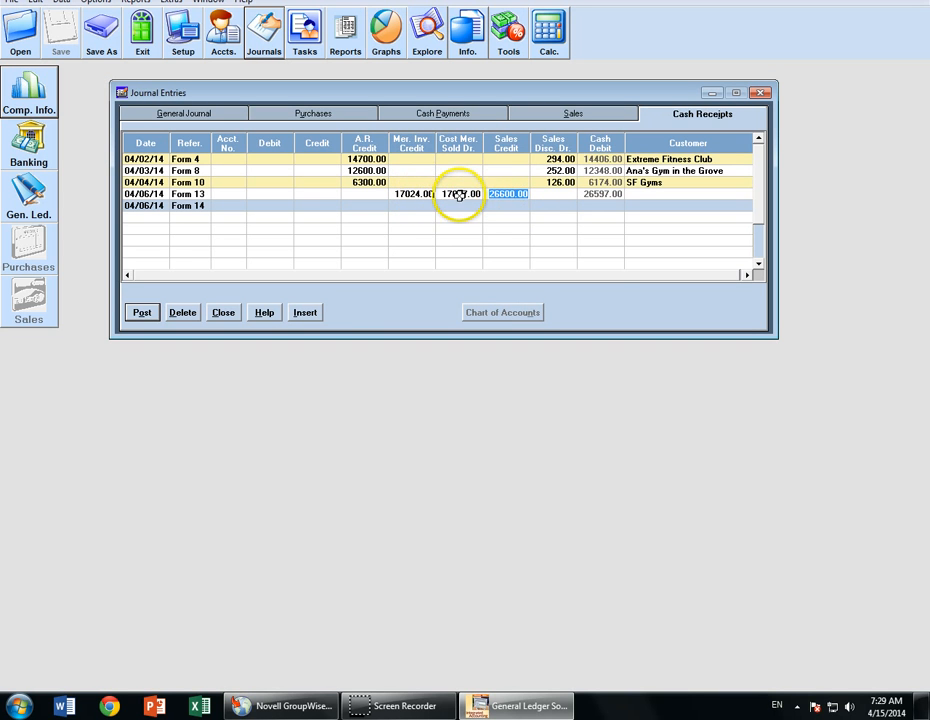
click(463, 194)
key(BackSpace)
key(BackSpace)
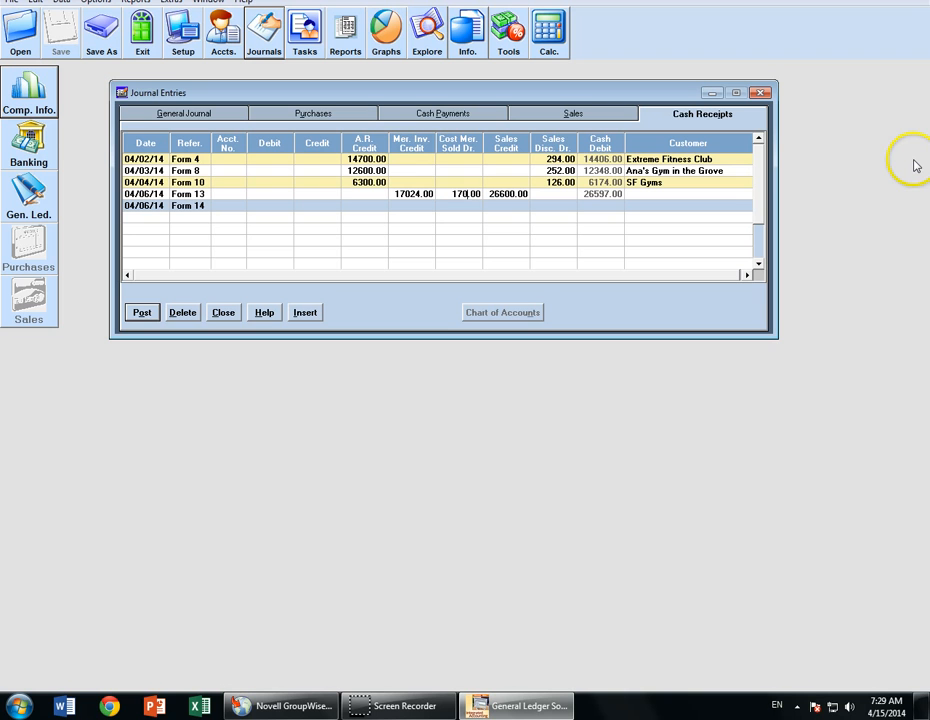
text(24)
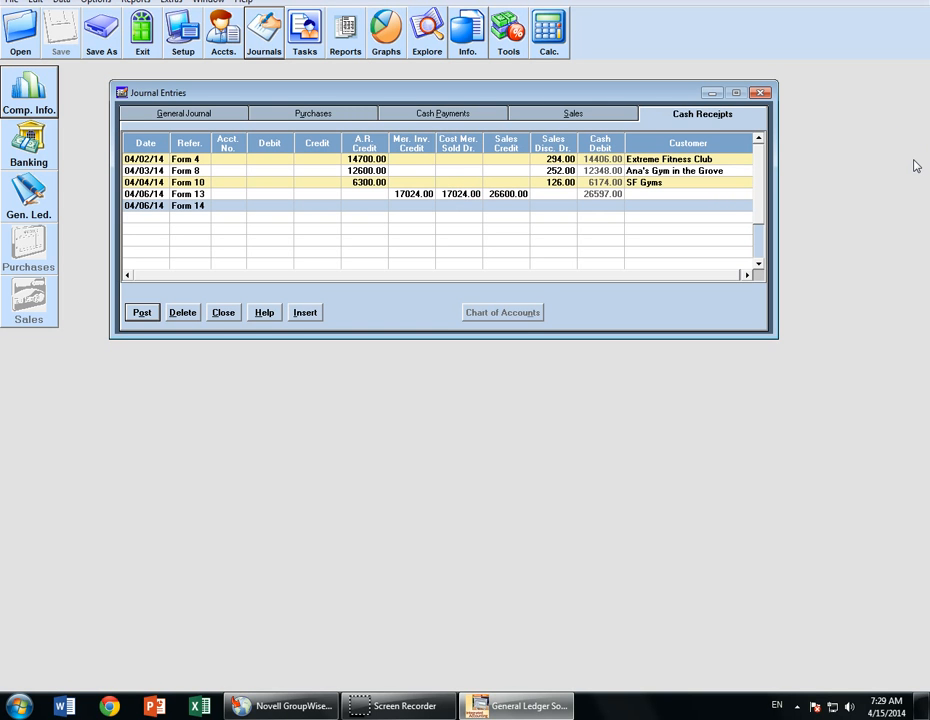
key(Tab)
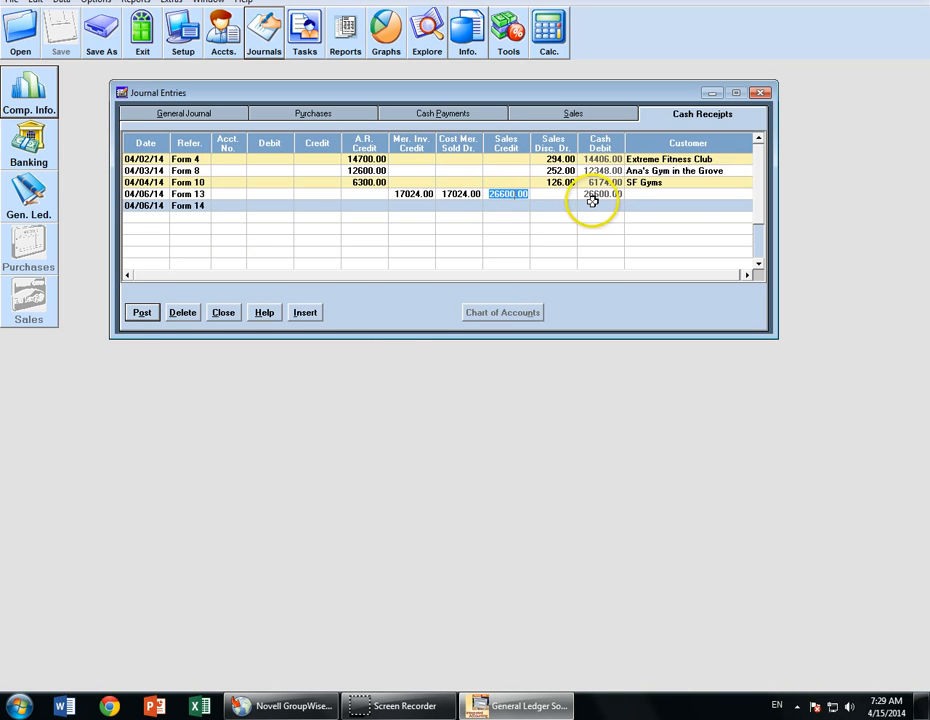
click(139, 314)
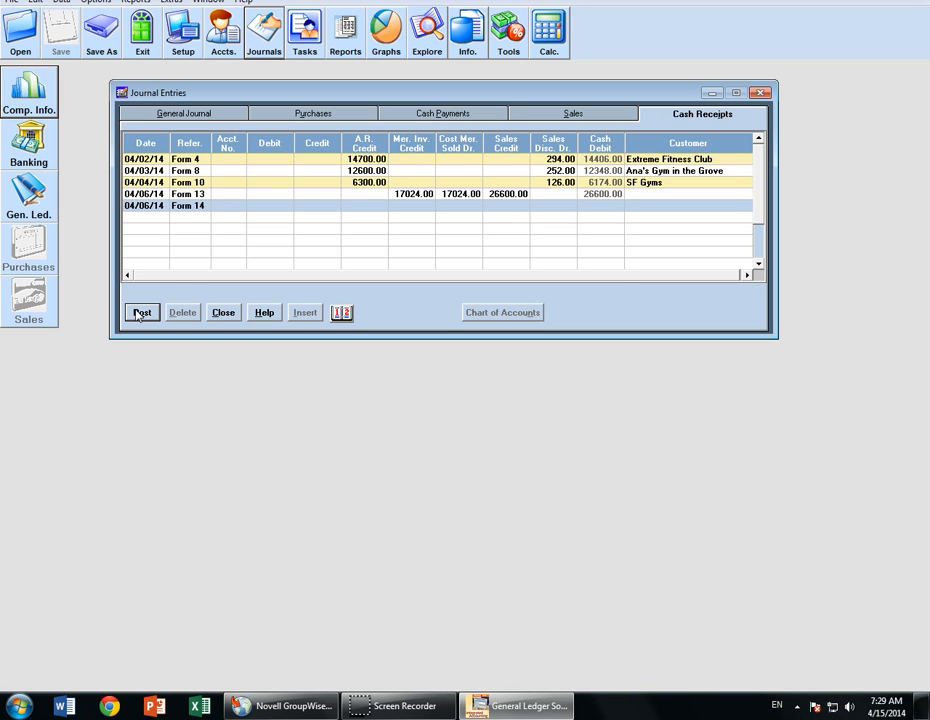
- Close the journal entries and run the General Ledger report for the full account range
click(600, 159)
click(224, 313)
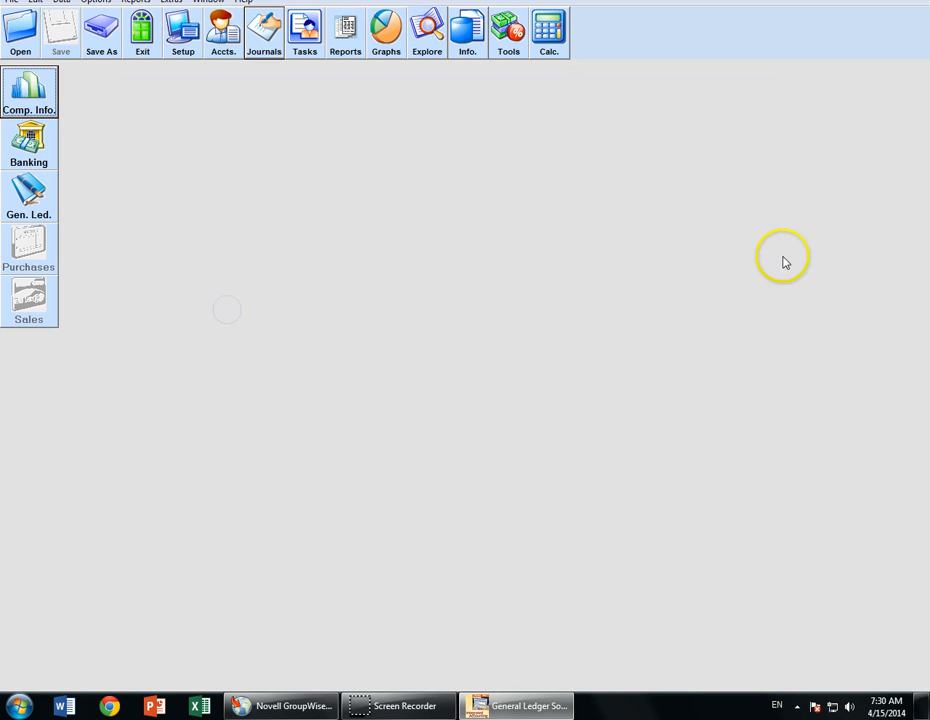
click(343, 32)
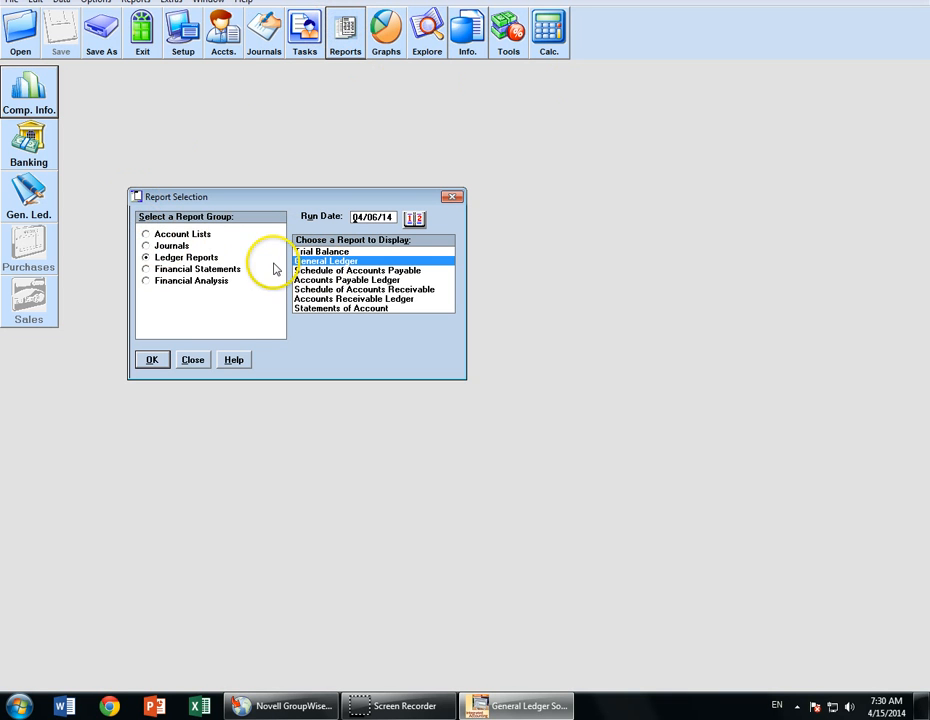
click(152, 359)
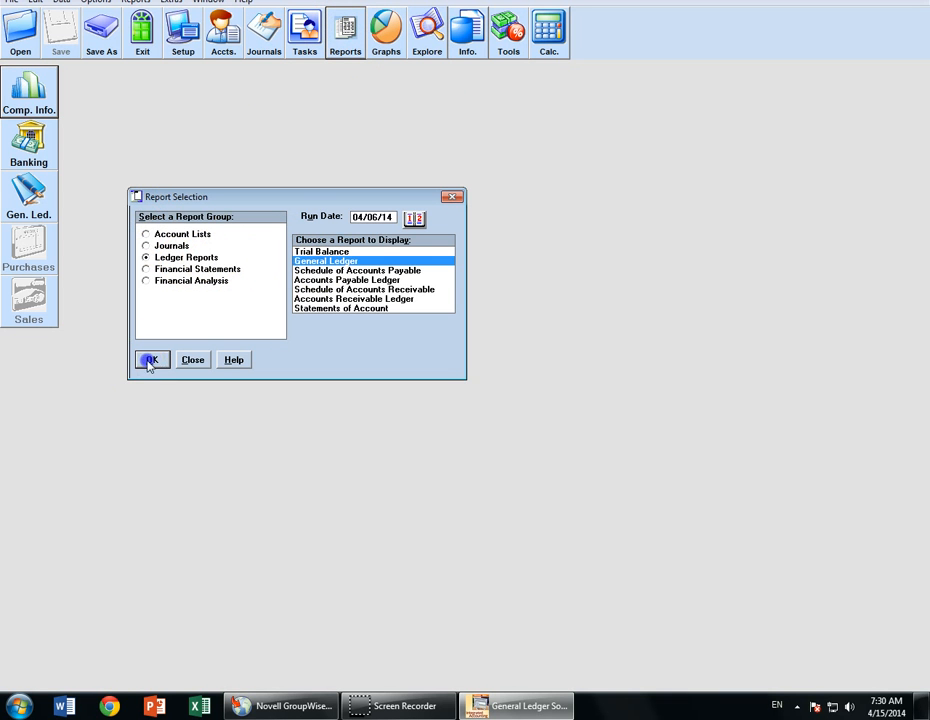
click(297, 355)
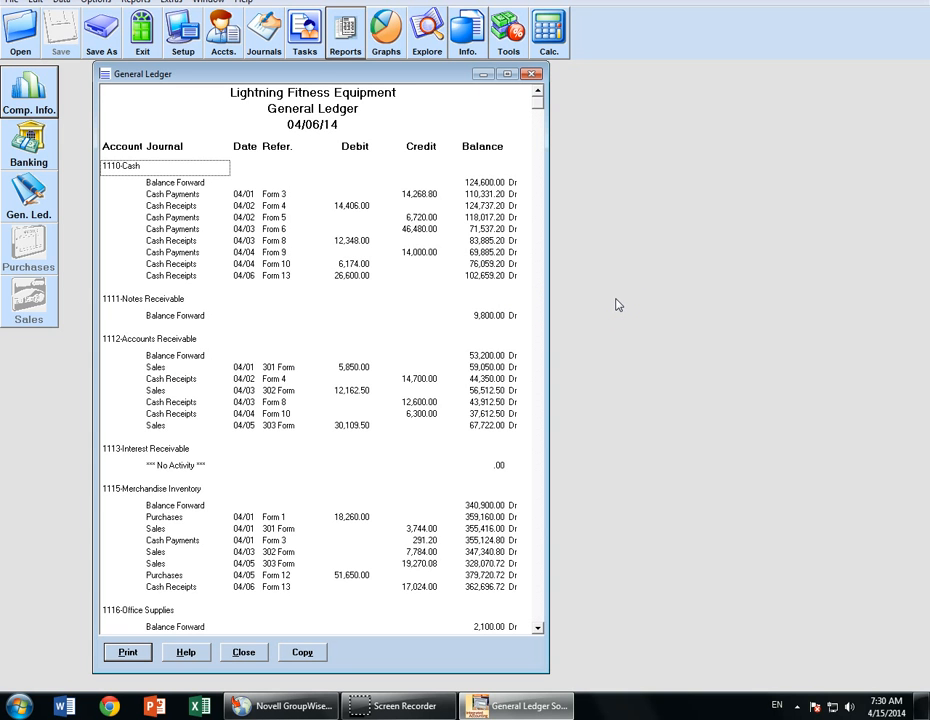
- Check Cash's ending balance of 102,659.20 Dr, then close the report
click(444, 279)
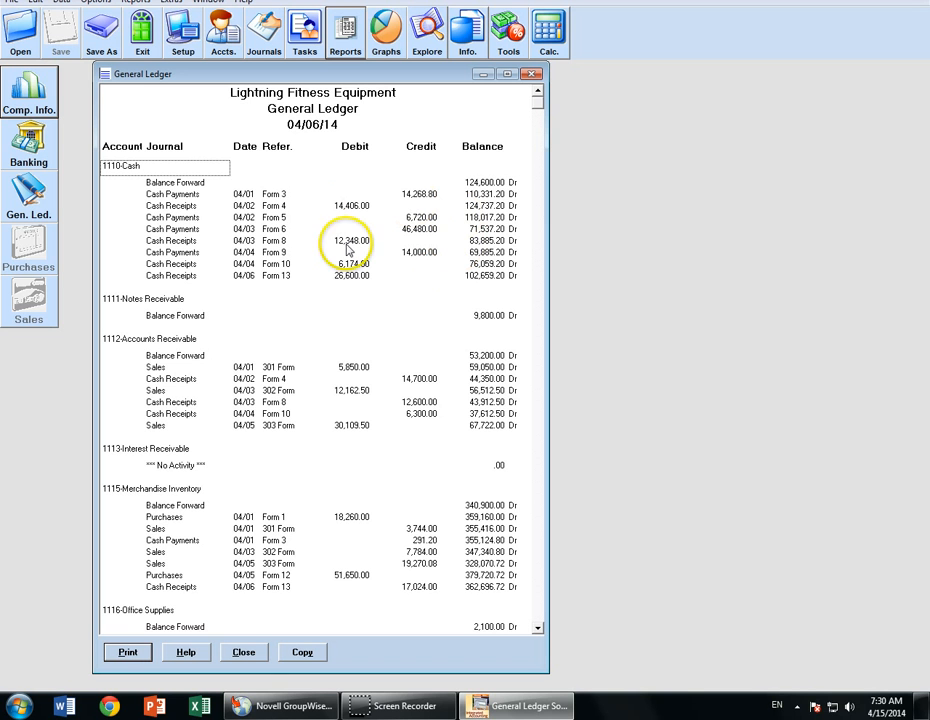
click(485, 277)
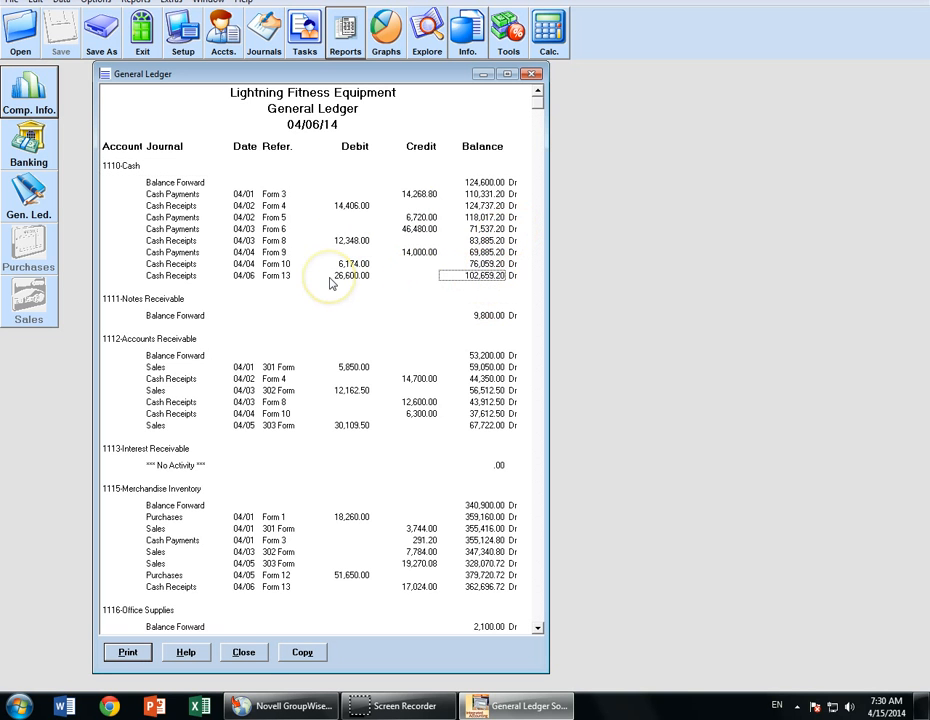
click(243, 652)
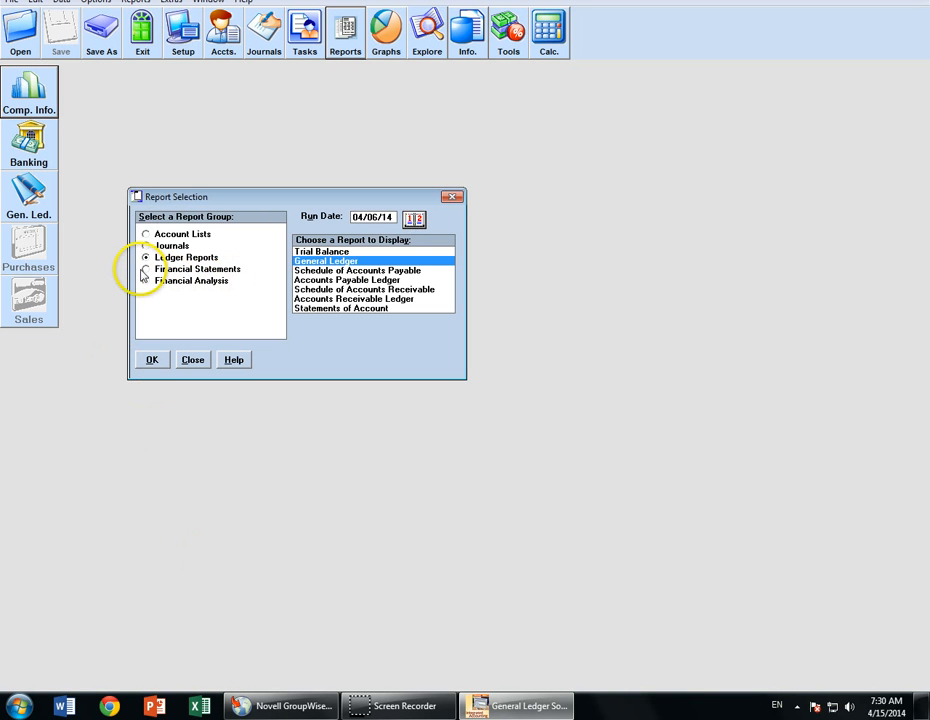
click(145, 270)
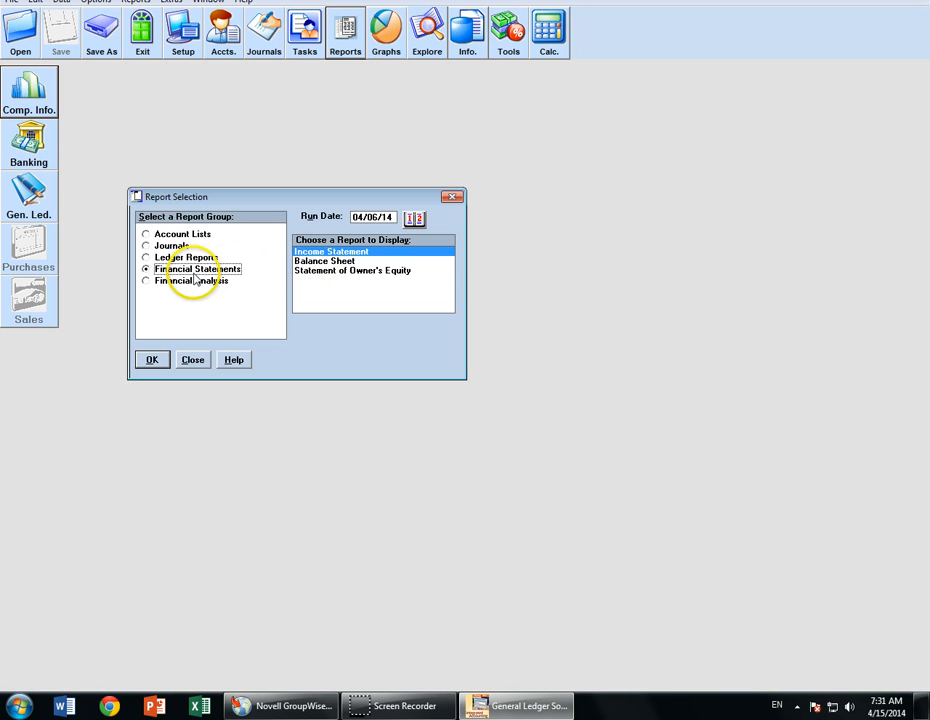
click(143, 257)
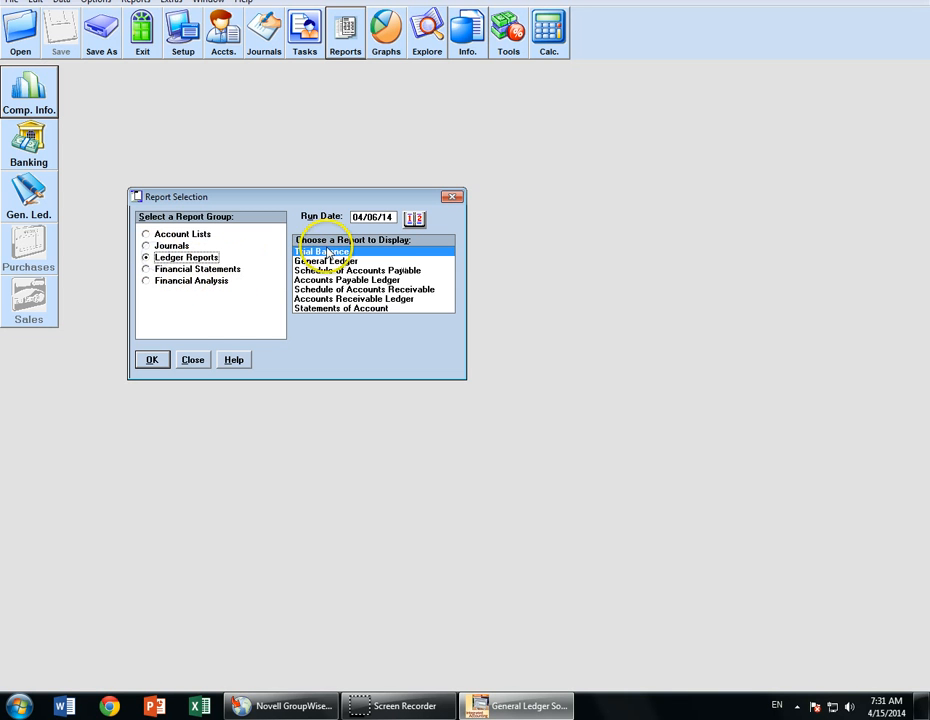
click(151, 360)
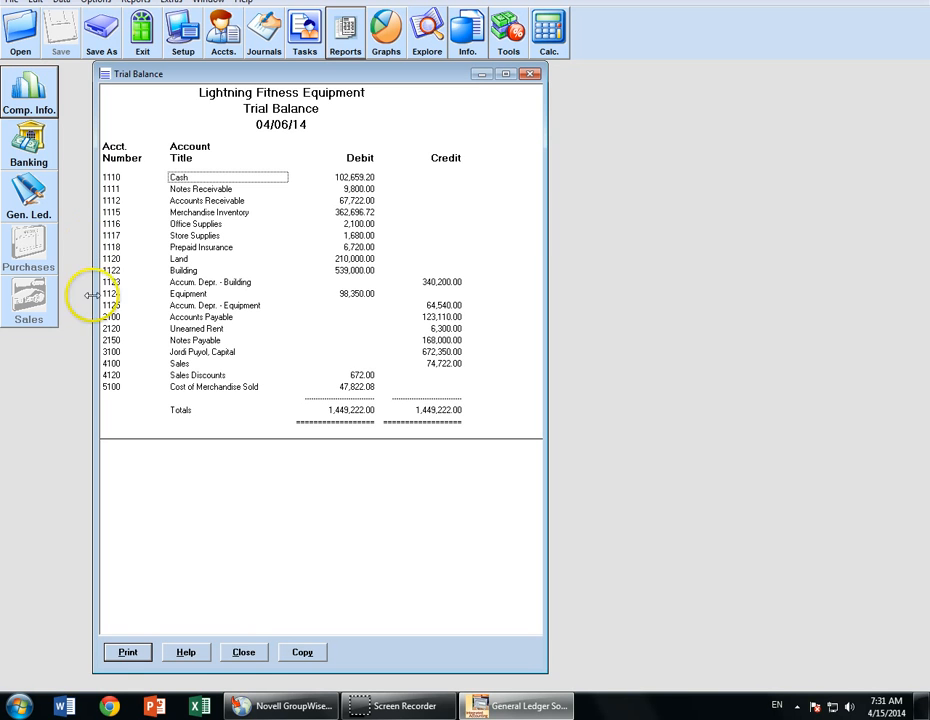
click(245, 653)
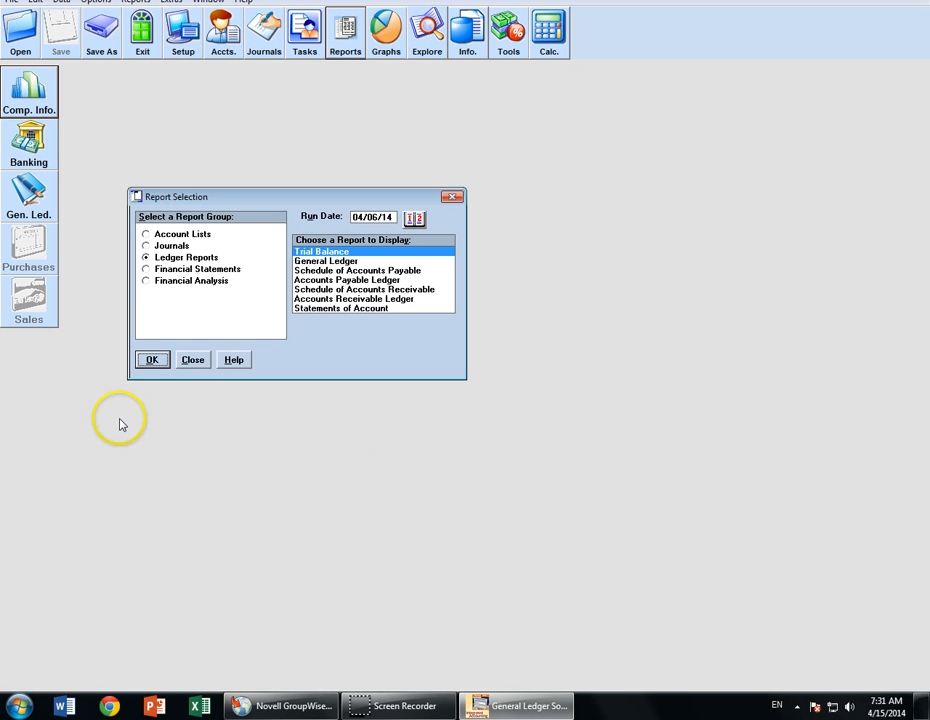
- Save the company data as a copy named with the student's name prefixed and '01' appended
click(193, 360)
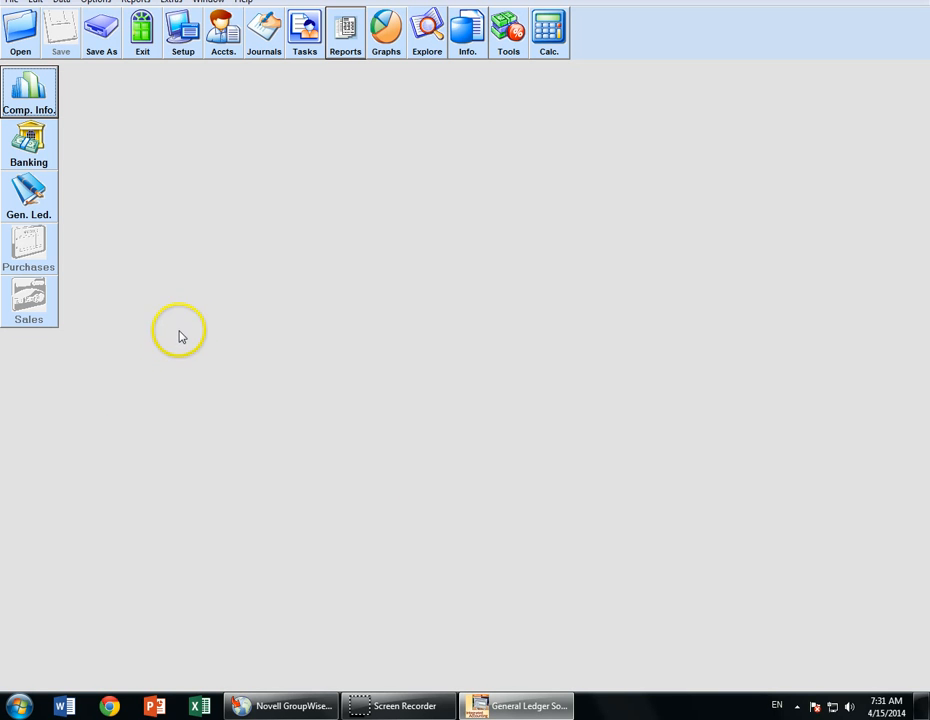
click(104, 40)
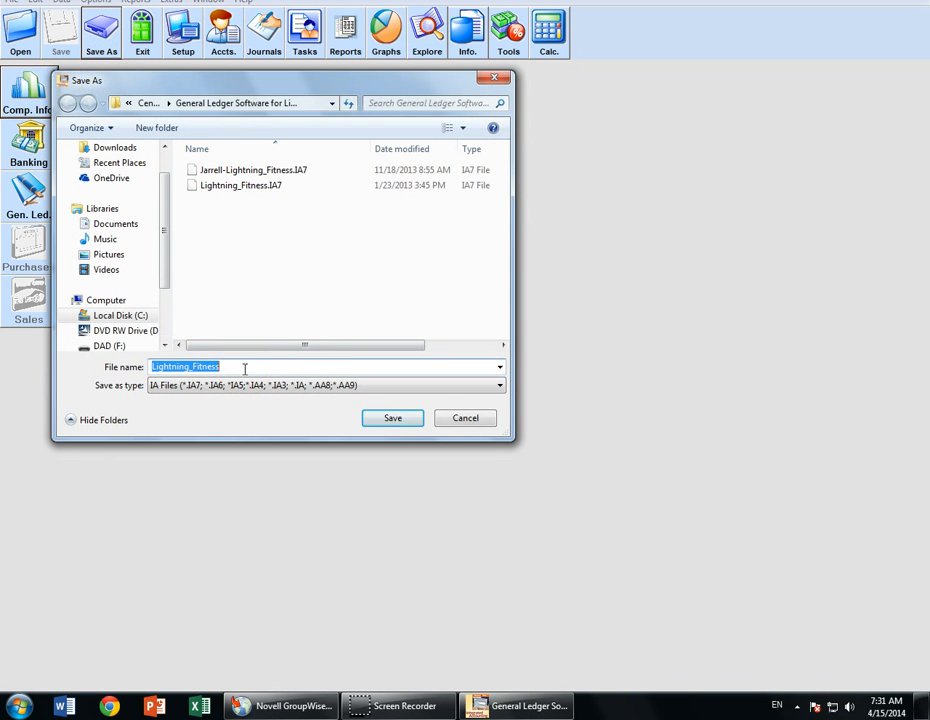
click(244, 368)
key(Home)
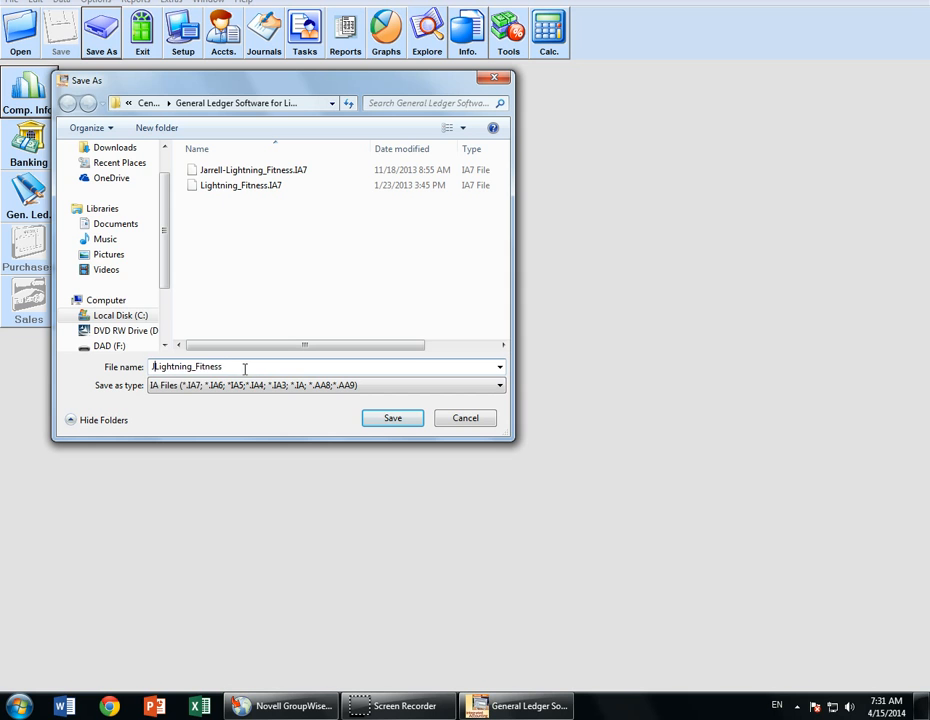
text(Jarrell-)
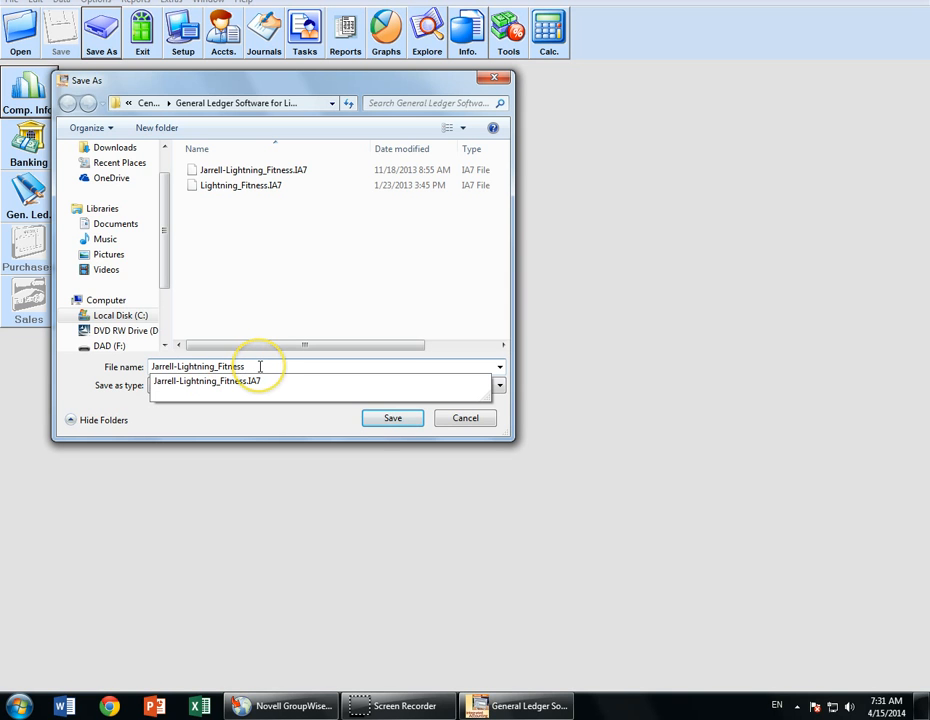
click(260, 367)
text(01)
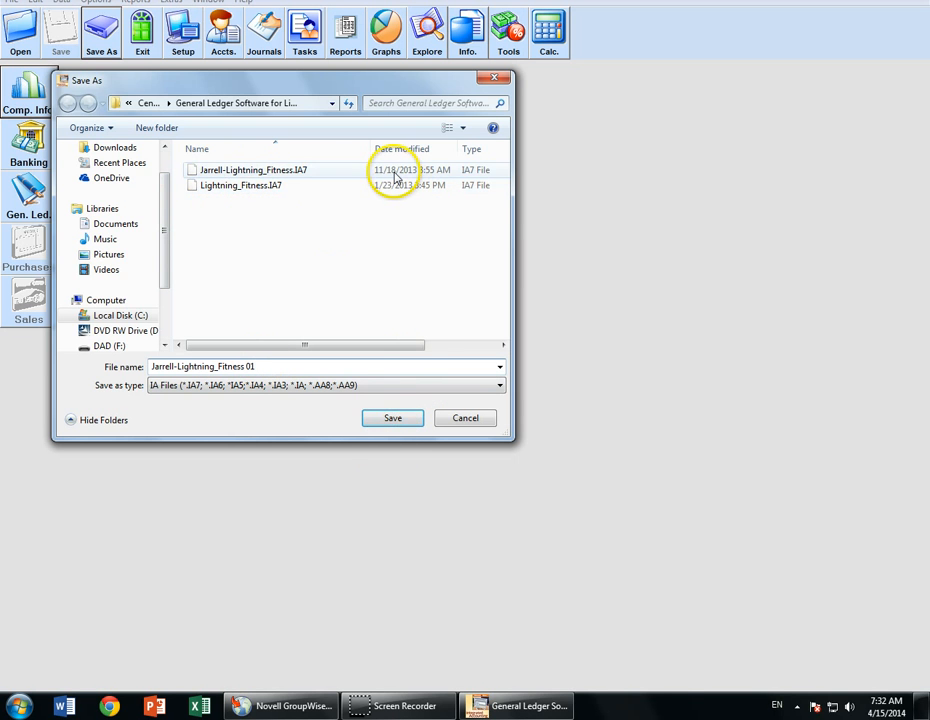
click(396, 418)
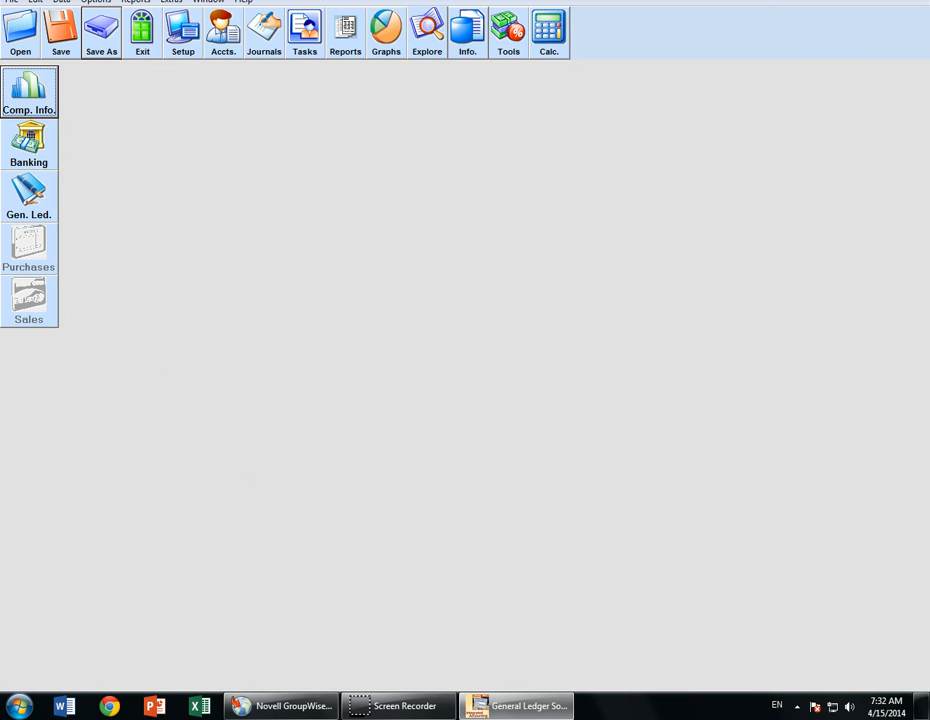
- Restart the program, open the saved Lightning_Fitness 01 .IA7 file, and show its journal entries
click(915, 1)
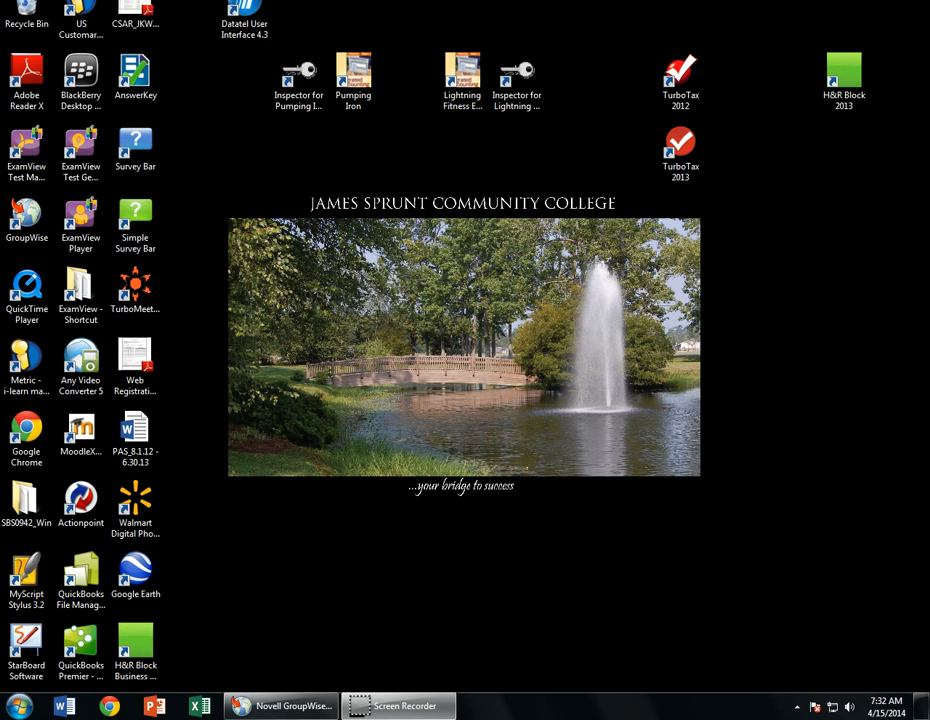
double_click(465, 78)
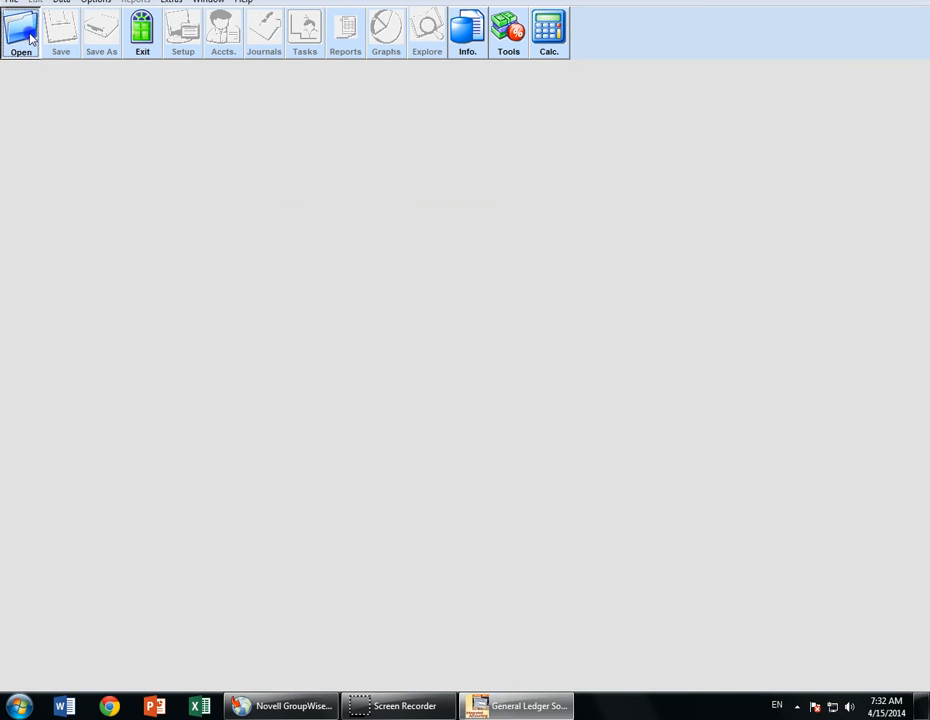
click(24, 32)
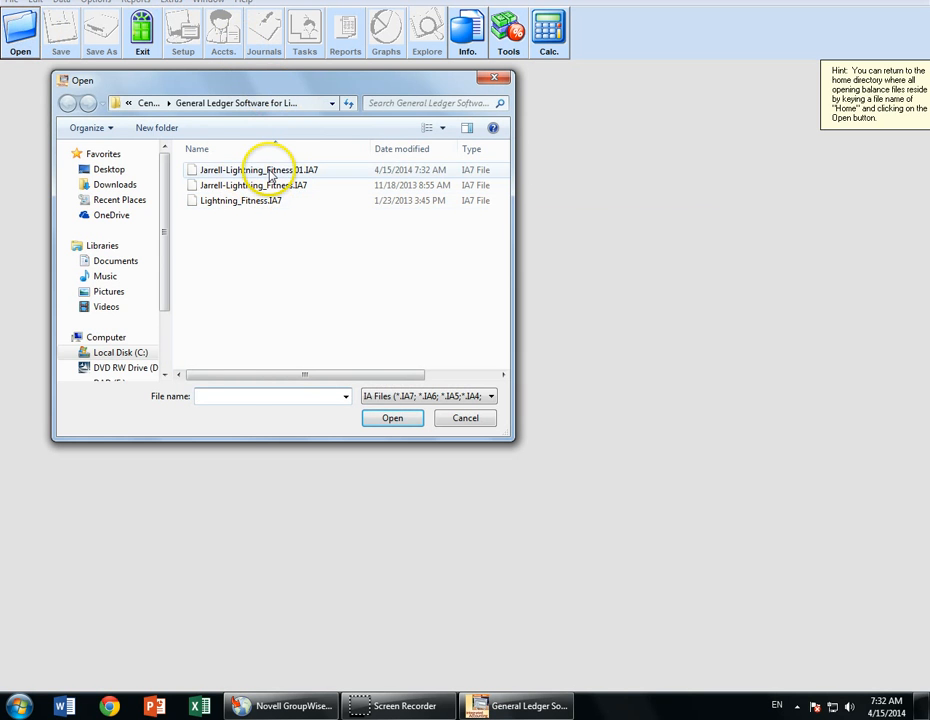
click(268, 170)
click(393, 418)
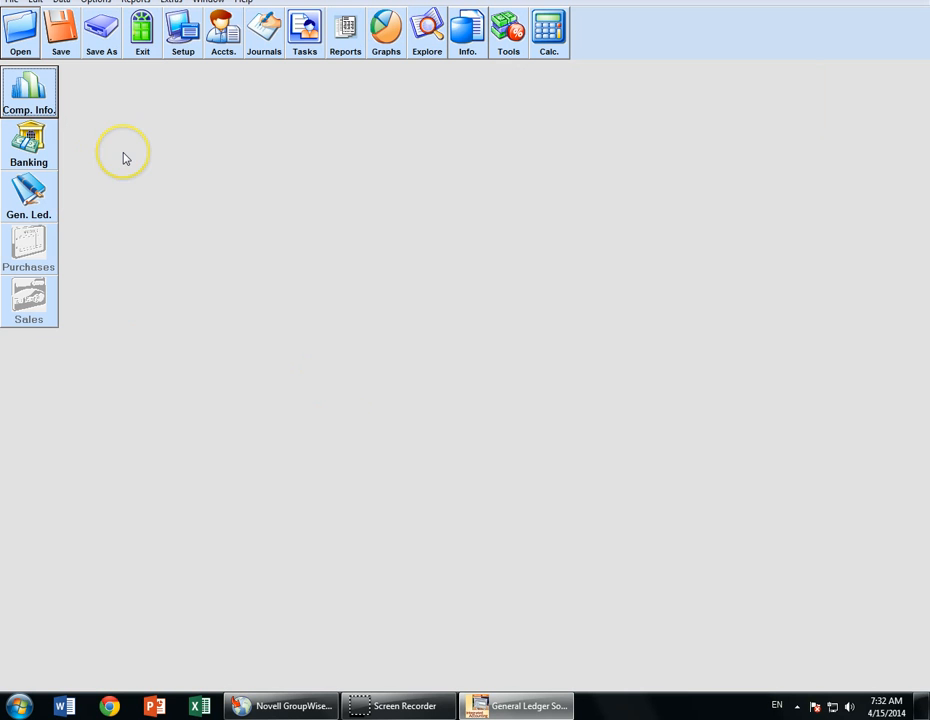
click(264, 45)
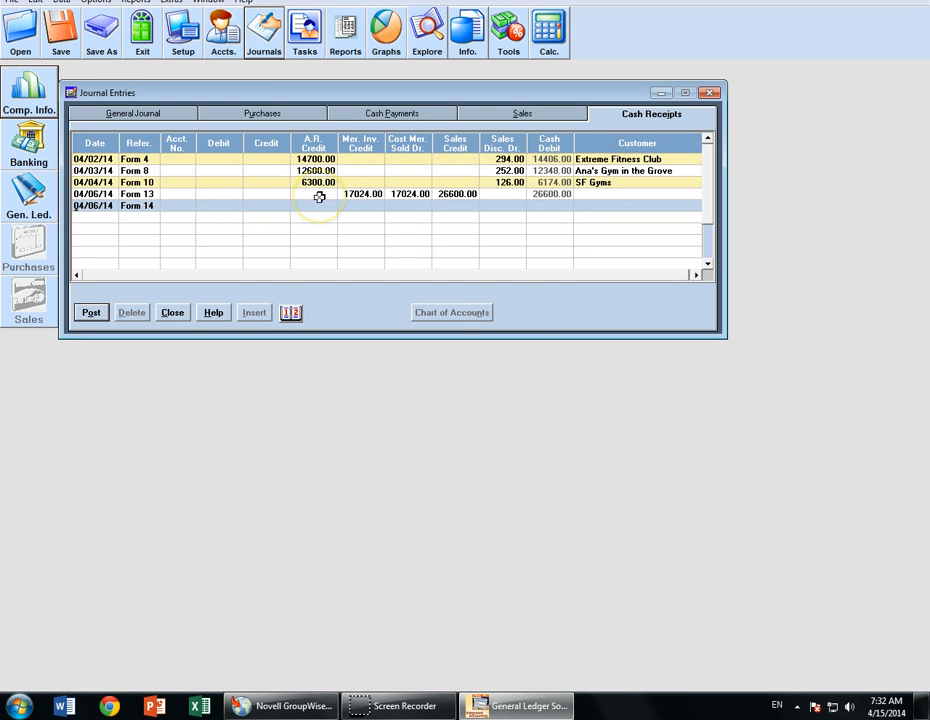
- Move through the Purchases, Cash Payments and Sales journals to the General Journal
click(243, 112)
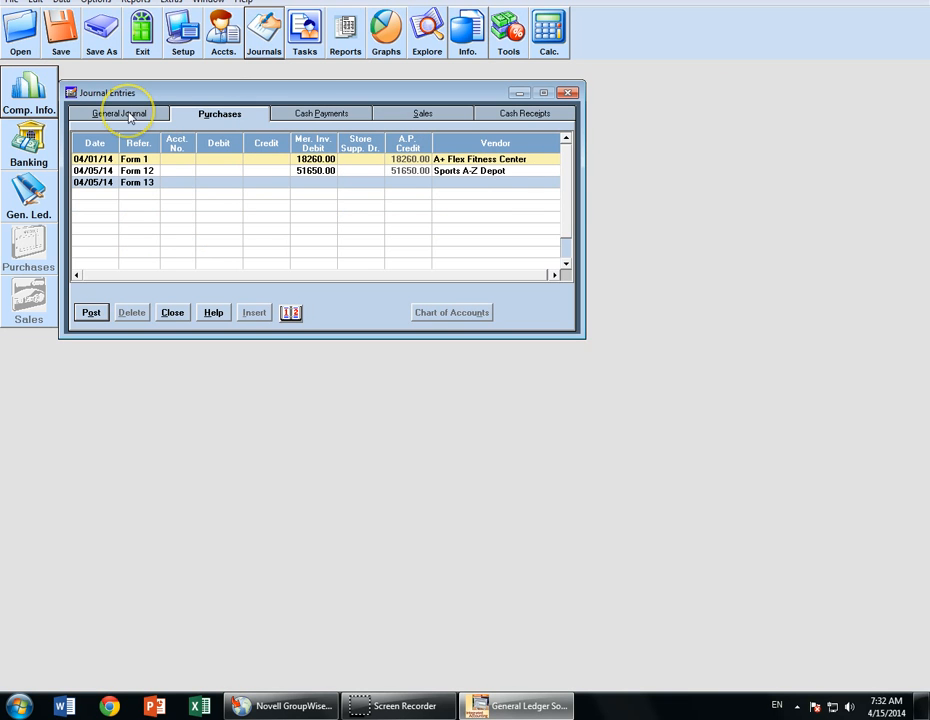
click(301, 113)
click(425, 112)
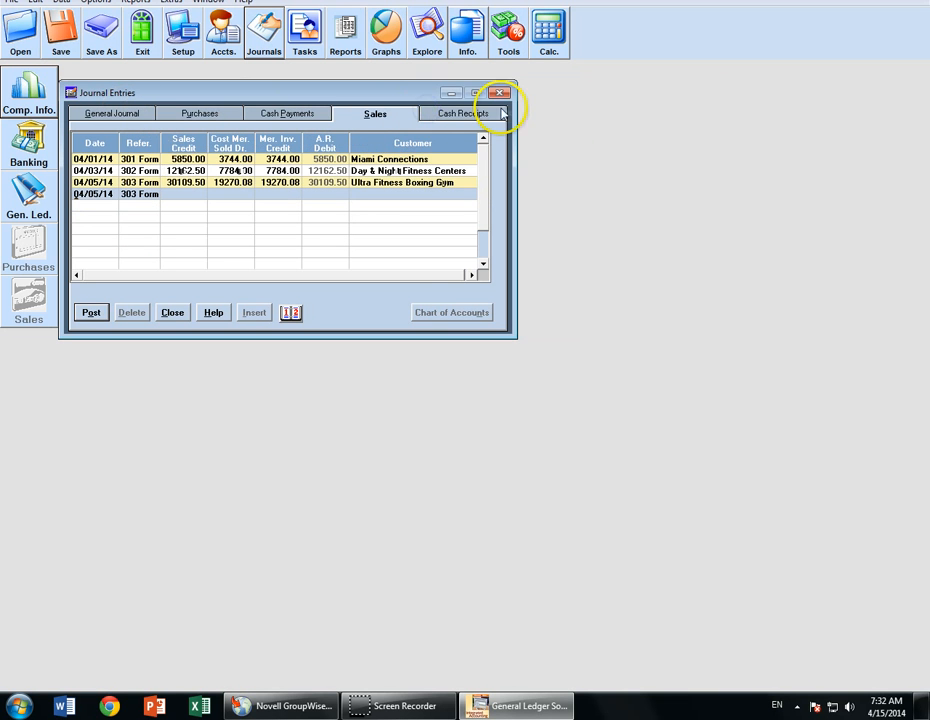
click(108, 114)
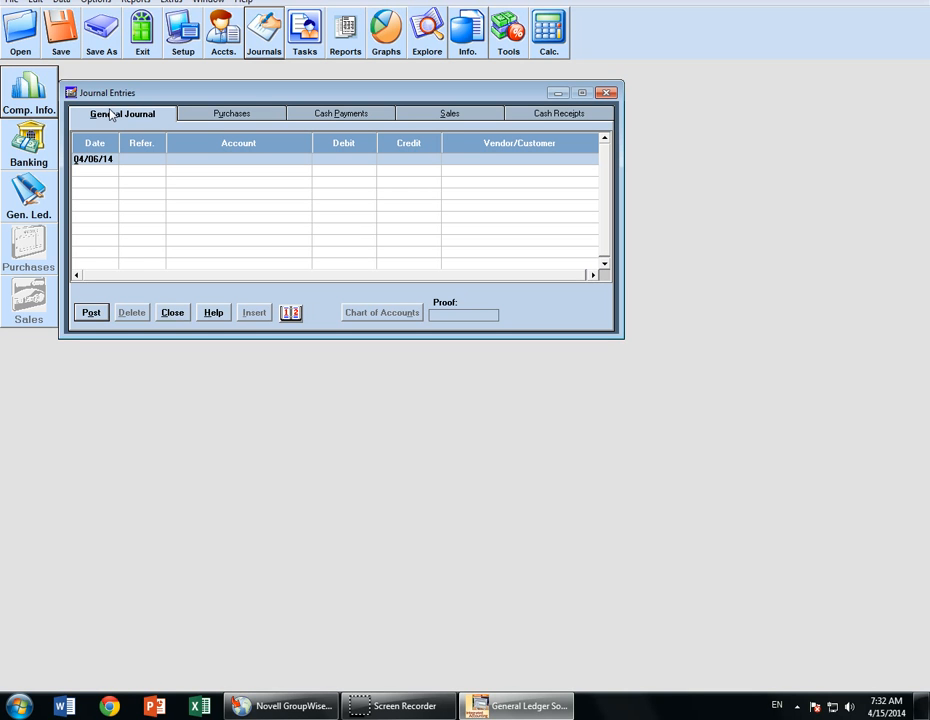
- Date the first General Journal row 04/09/14 with reference Form 20
click(232, 34)
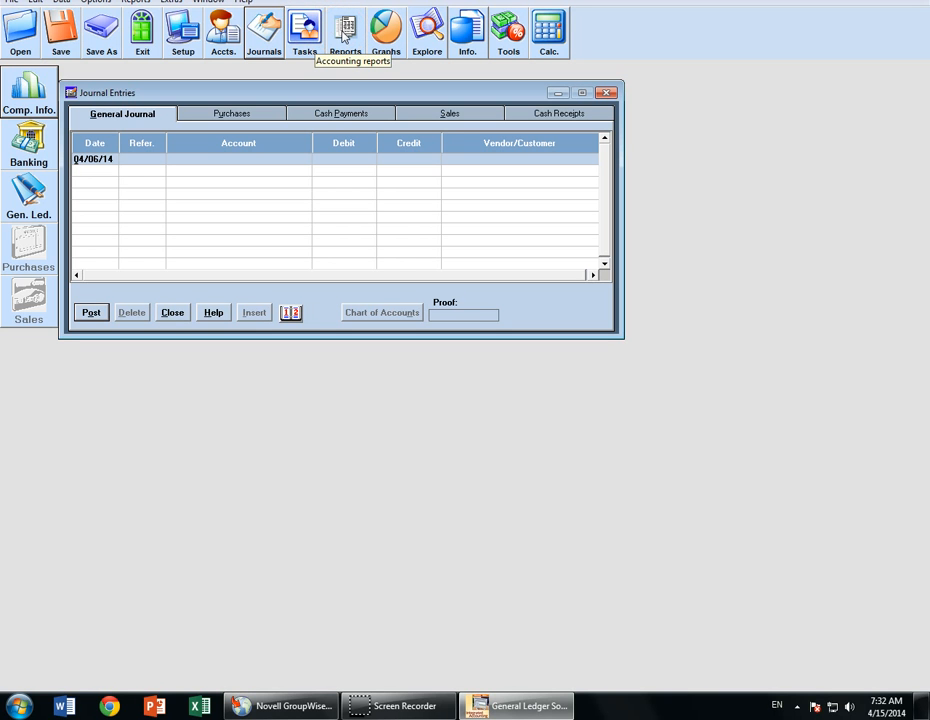
key(plus)
key(plus)
key(plus)
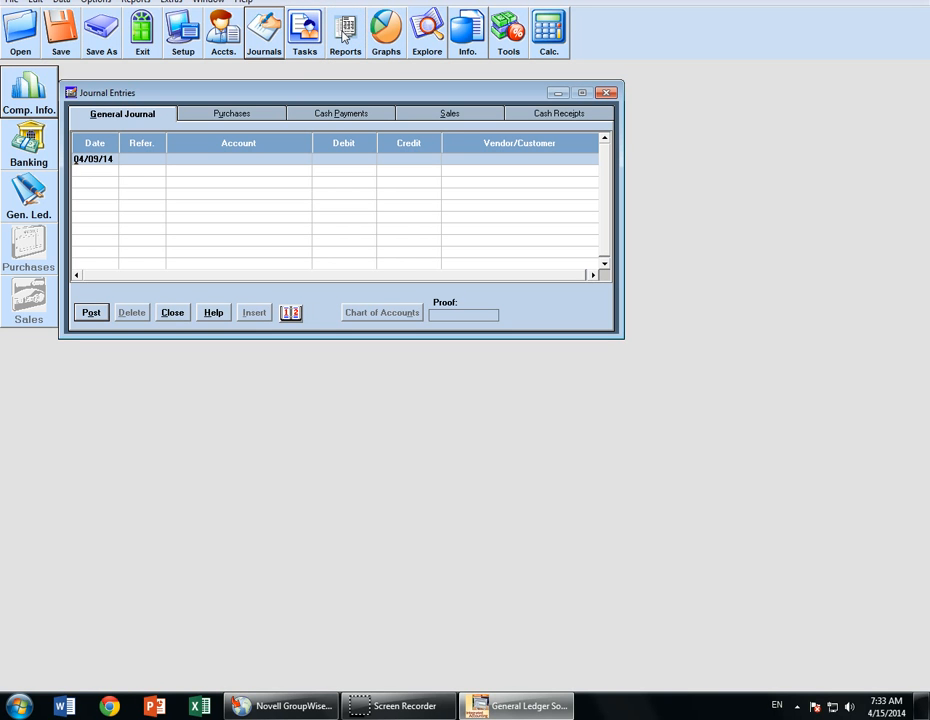
key(Tab)
text(Form 20)
key(Tab)
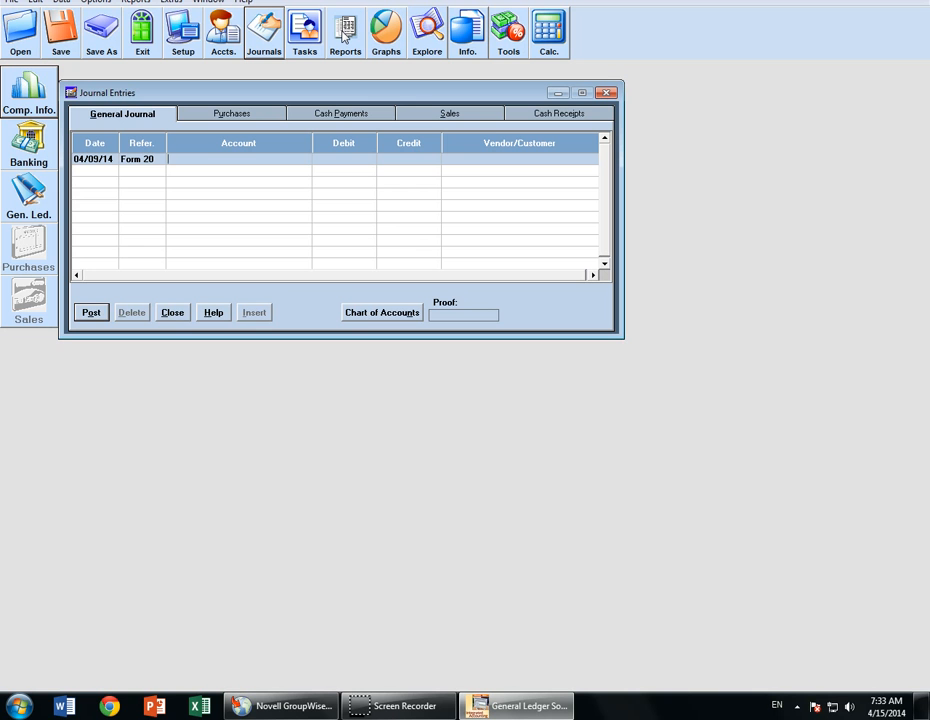
- Set the first line's account to 4110 Sales Returns & Allow. from the Chart of Accounts
text(s)
key(BackSpace)
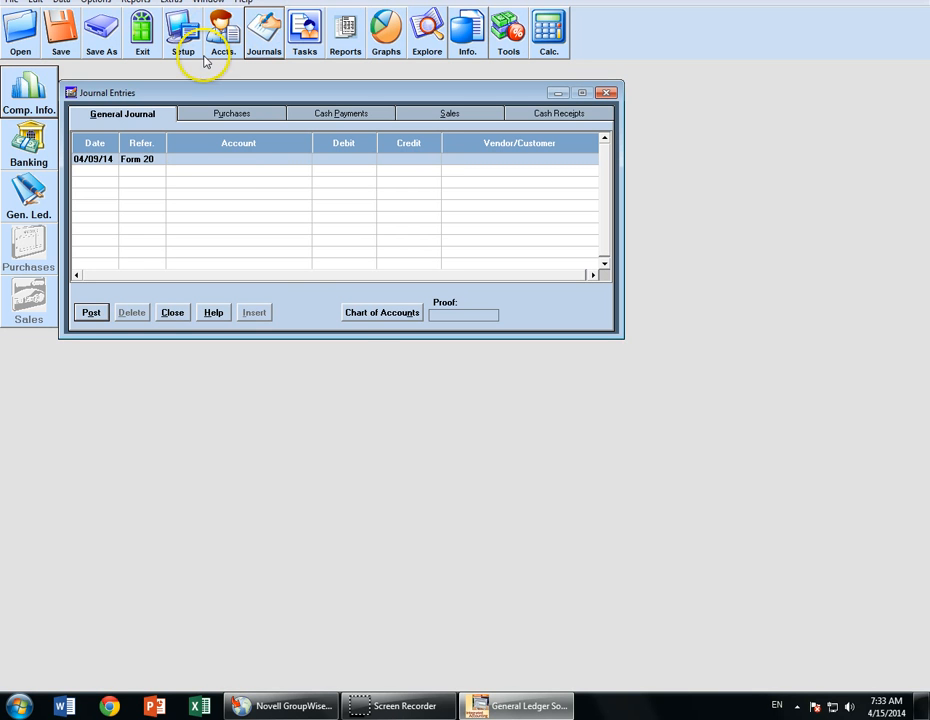
click(377, 316)
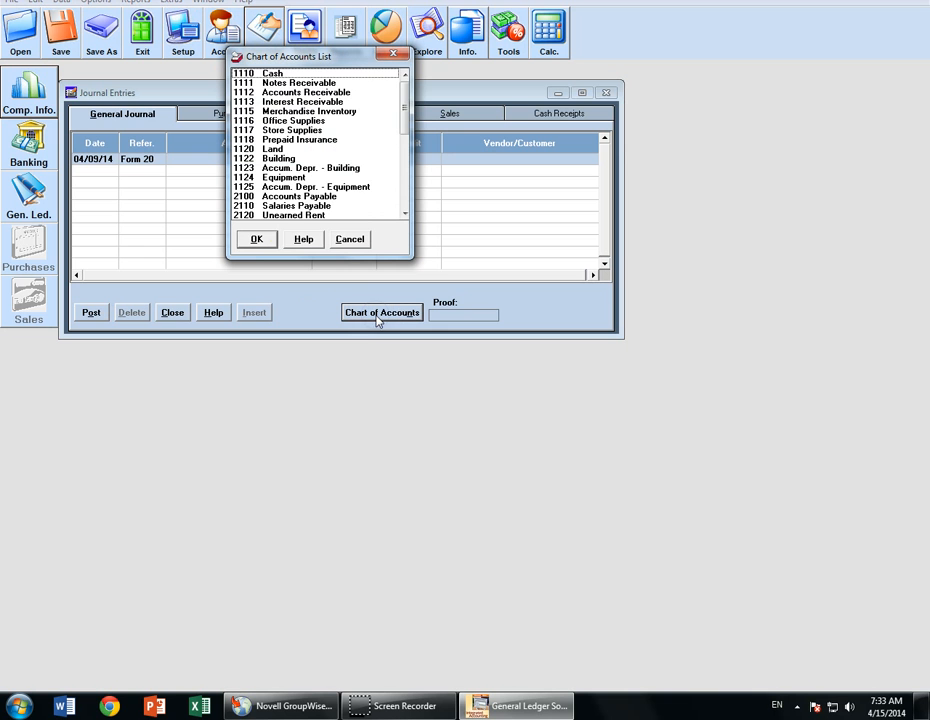
drag(405, 89, 407, 133)
click(316, 188)
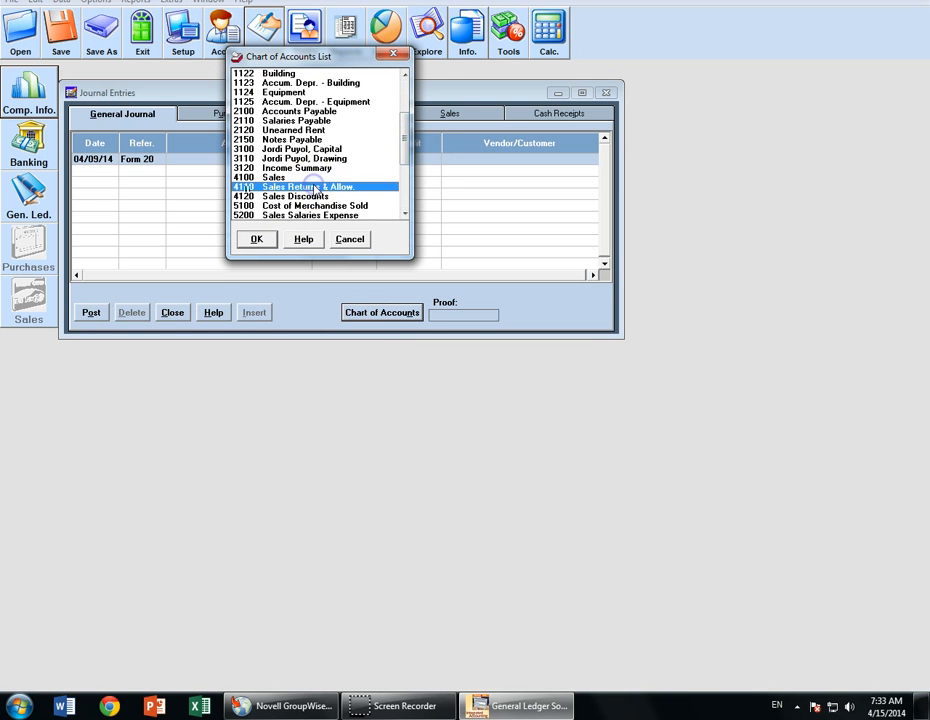
click(255, 239)
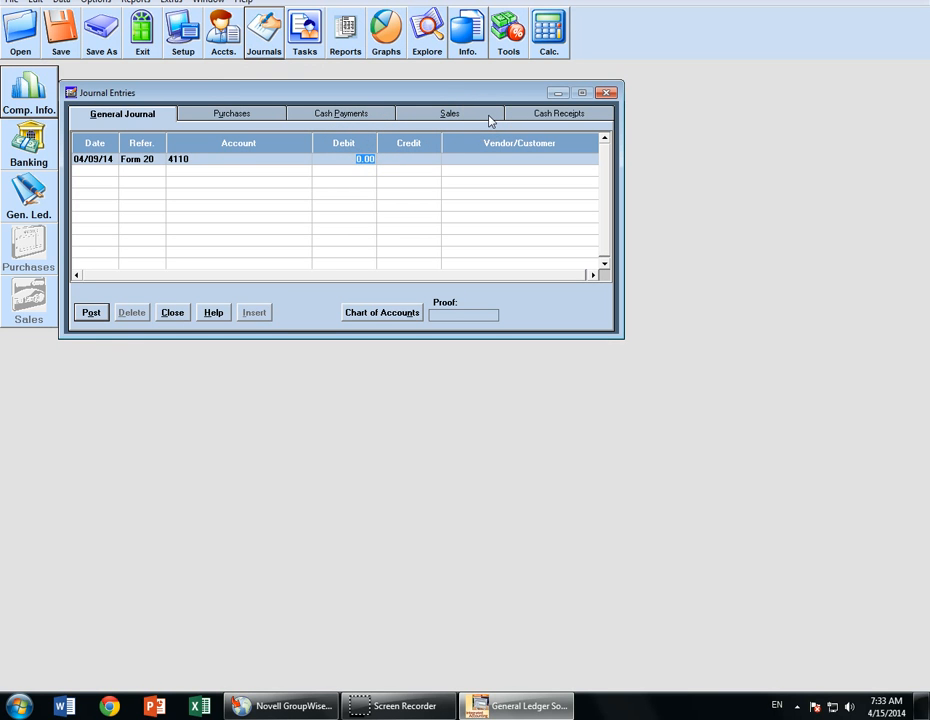
- Enter a 937.50 debit on the first line and move to the second line's account
text(39)
key(BackSpace)
key(BackSpace)
text(937.5)
key(Tab)
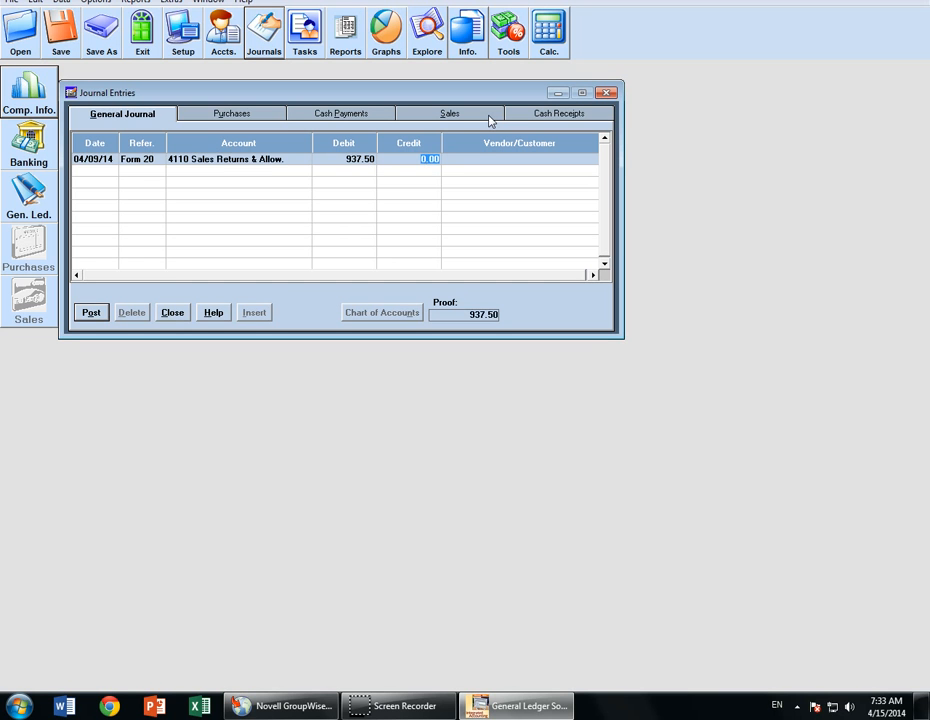
key(Tab)
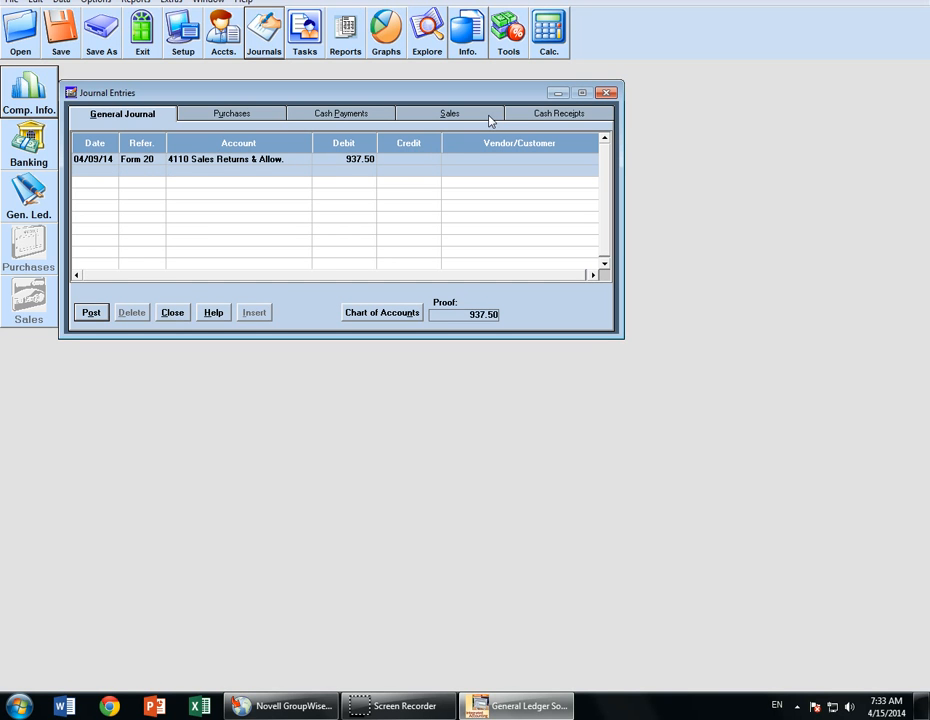
key(shift+Tab)
key(Tab)
key(Tab)
key(shift+Tab)
click(386, 311)
- Credit 1112 Accounts Receivable 937.50 for customer SF Gyms
click(395, 313)
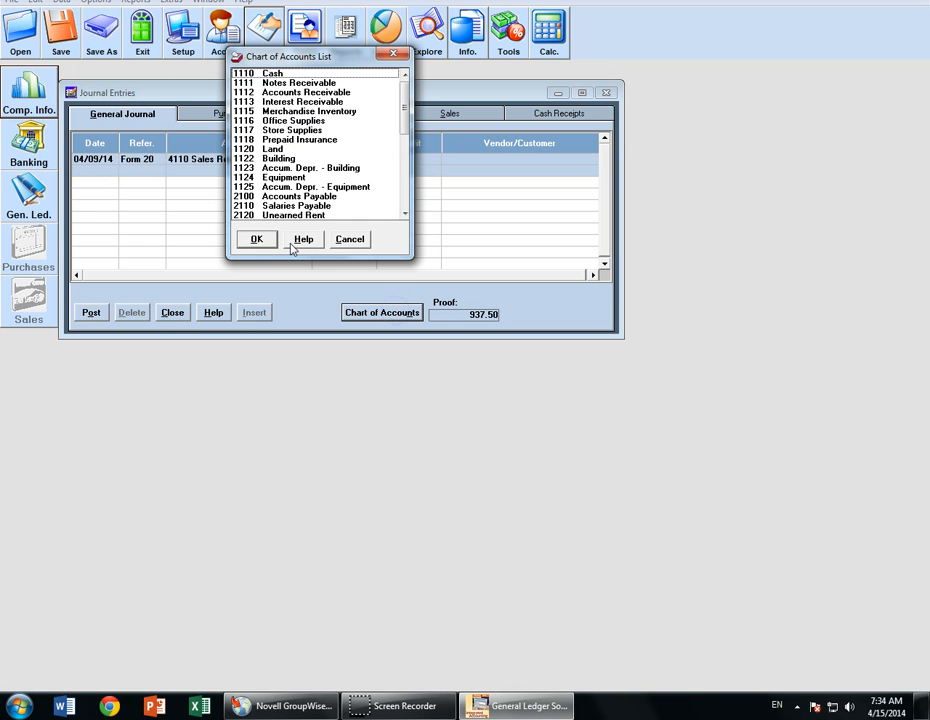
click(285, 92)
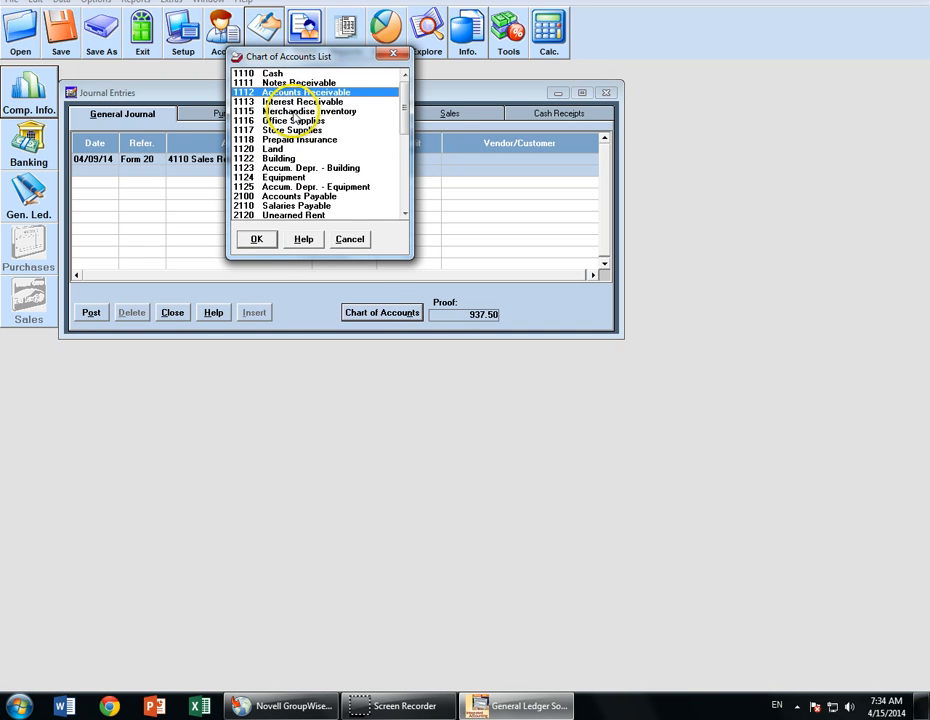
click(257, 239)
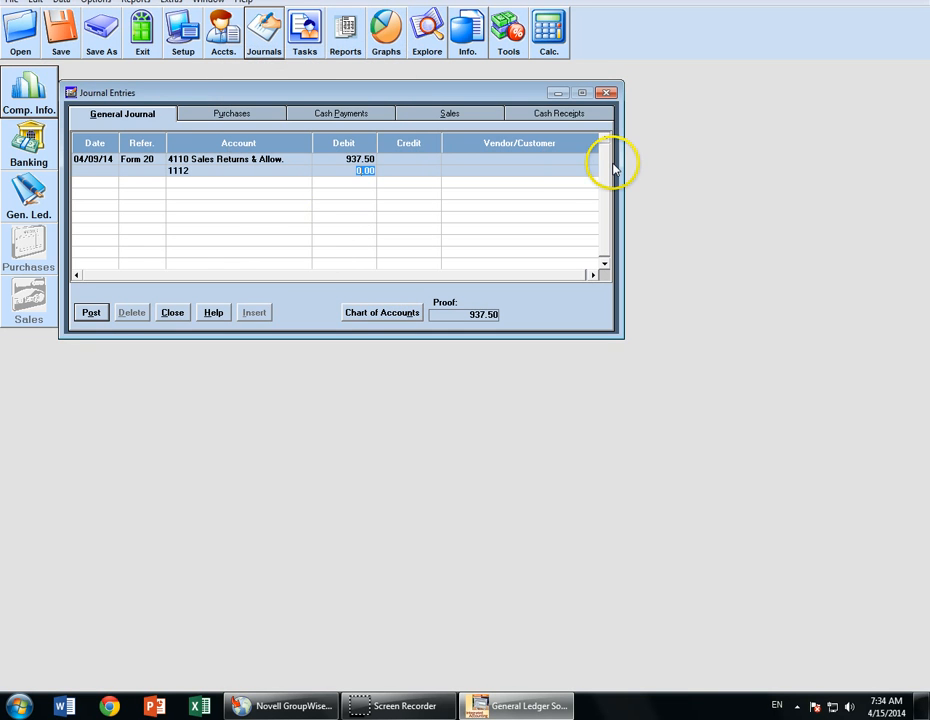
key(Tab)
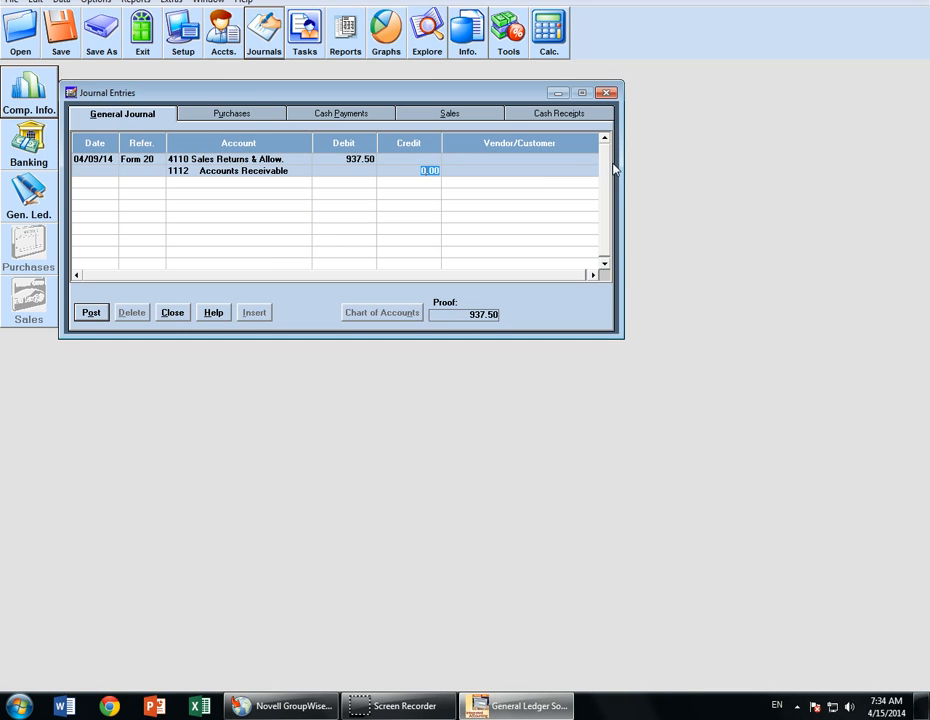
text(937.50)
key(Tab)
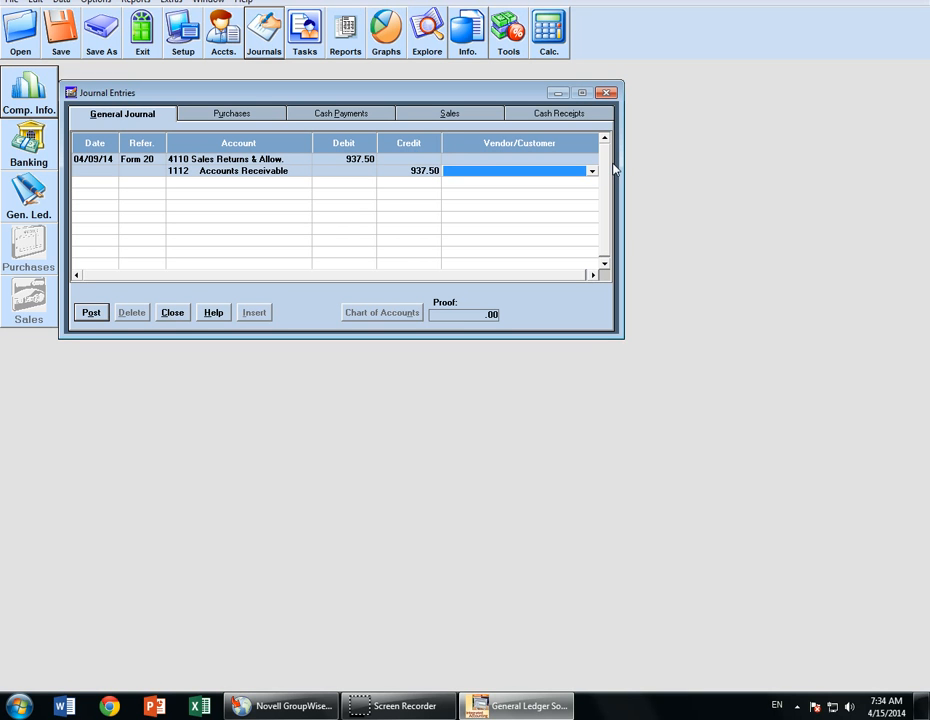
text(SF Gyms)
key(Tab)
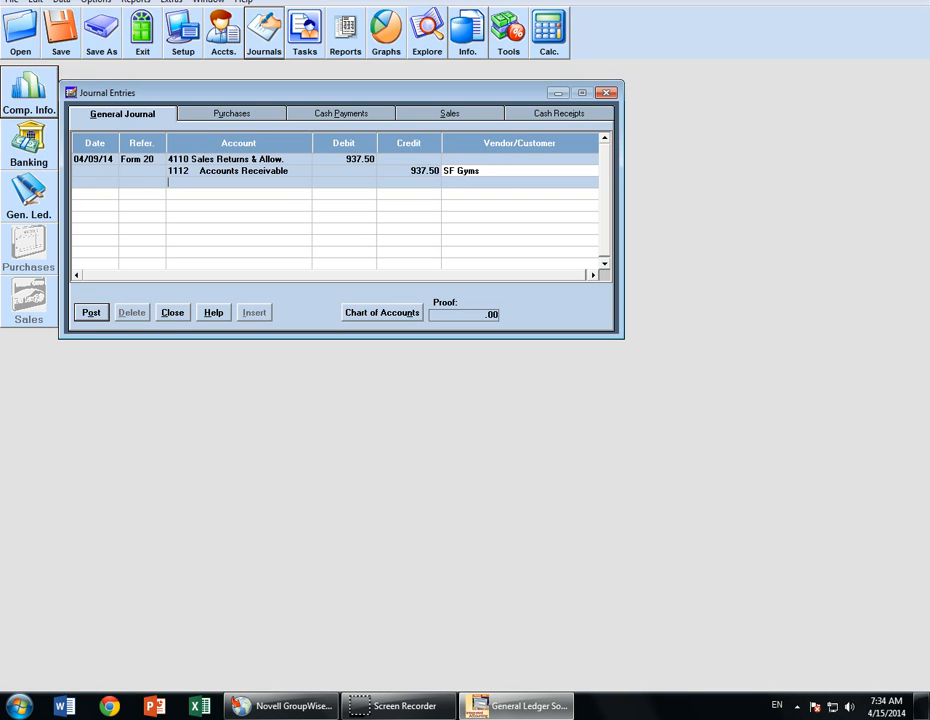
- Delete the stray 'Returned Merchandise' account text and post the balanced Form 20 entry
text(Returned Merchandise)
click(91, 312)
click(579, 390)
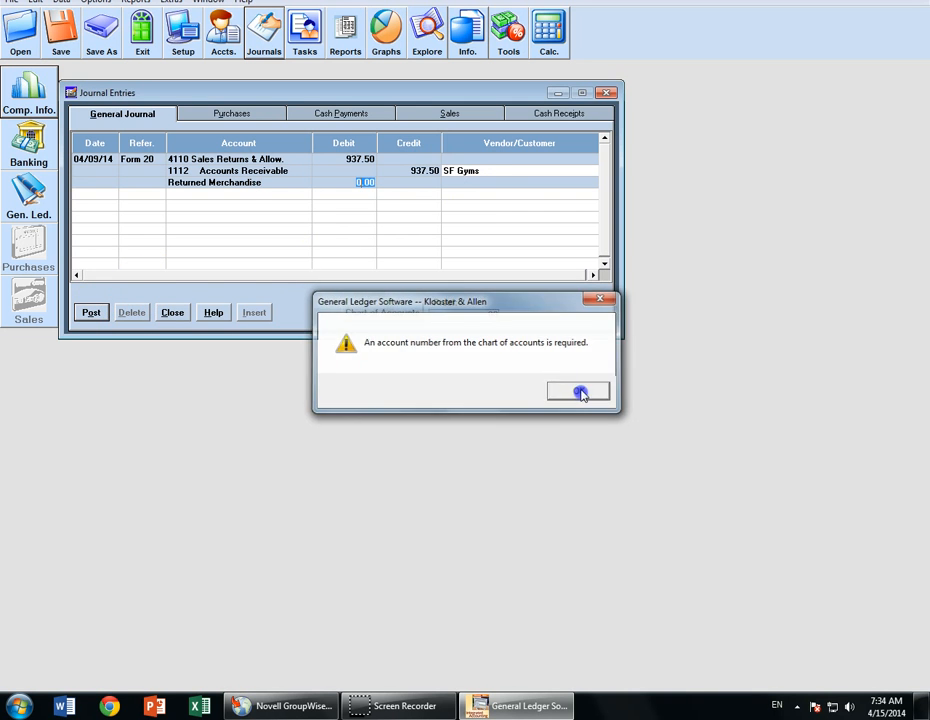
click(287, 183)
key(Delete)
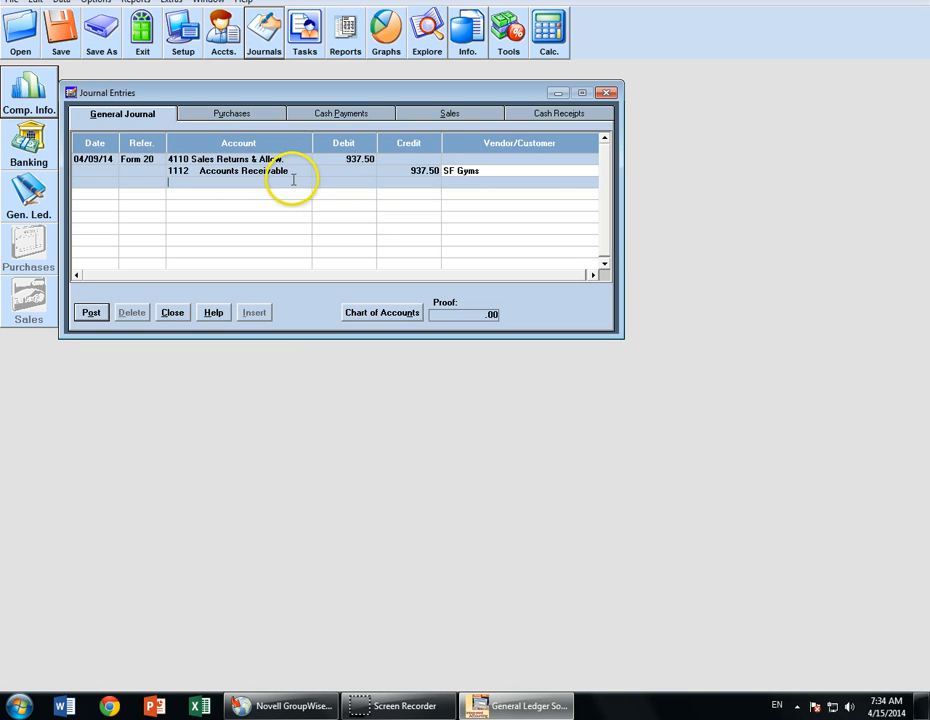
click(91, 313)
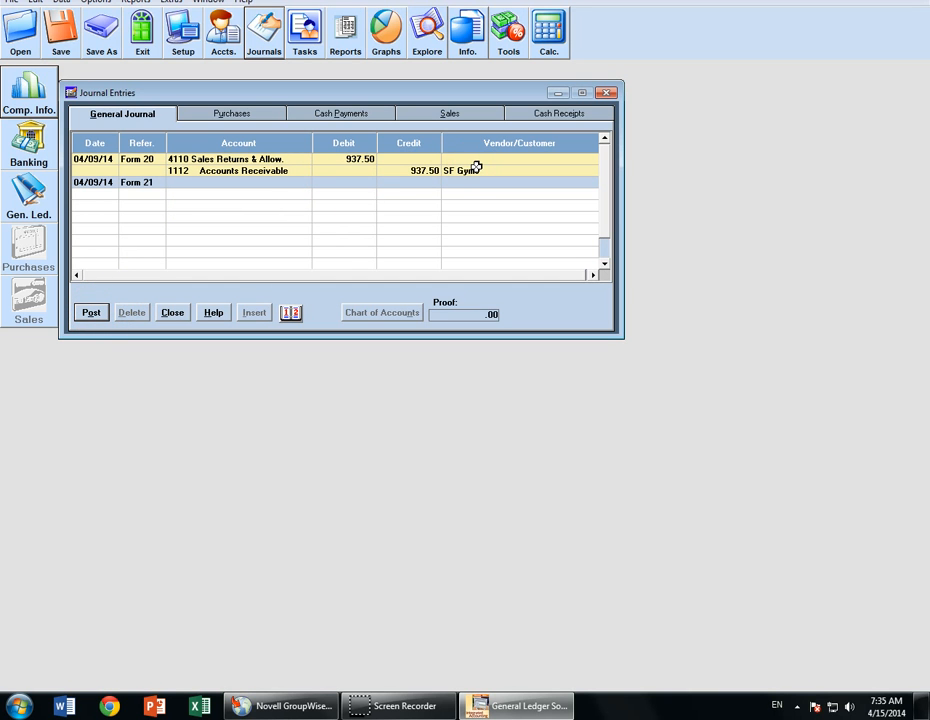
- Start another Form 20 entry debiting 1115 Merchandise Inventory 600
key(Tab)
key(Right)
key(BackSpace)
text(0)
key(Tab)
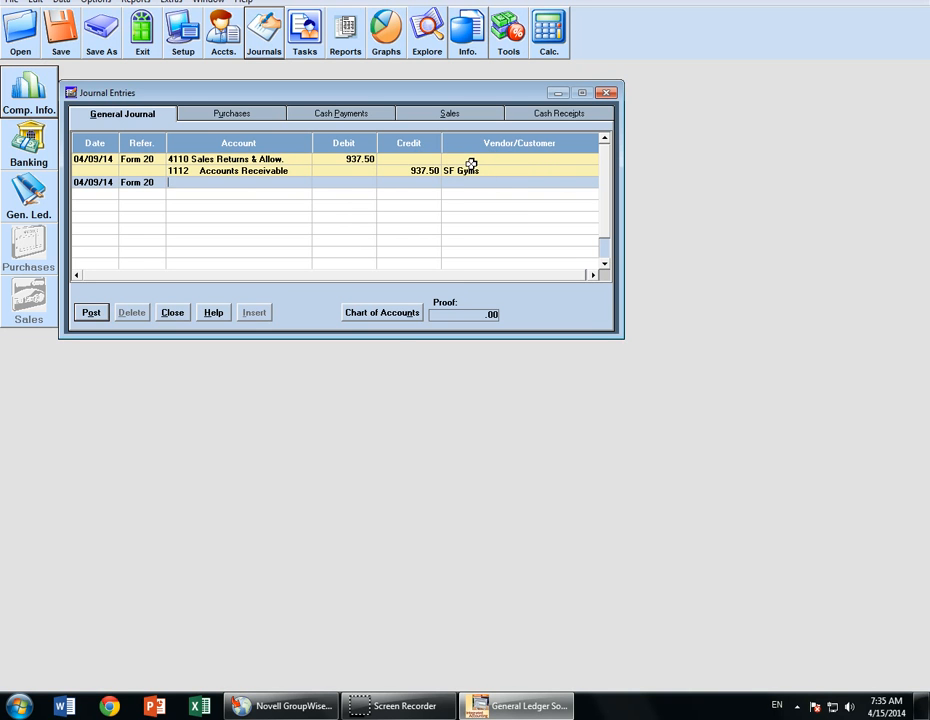
click(405, 313)
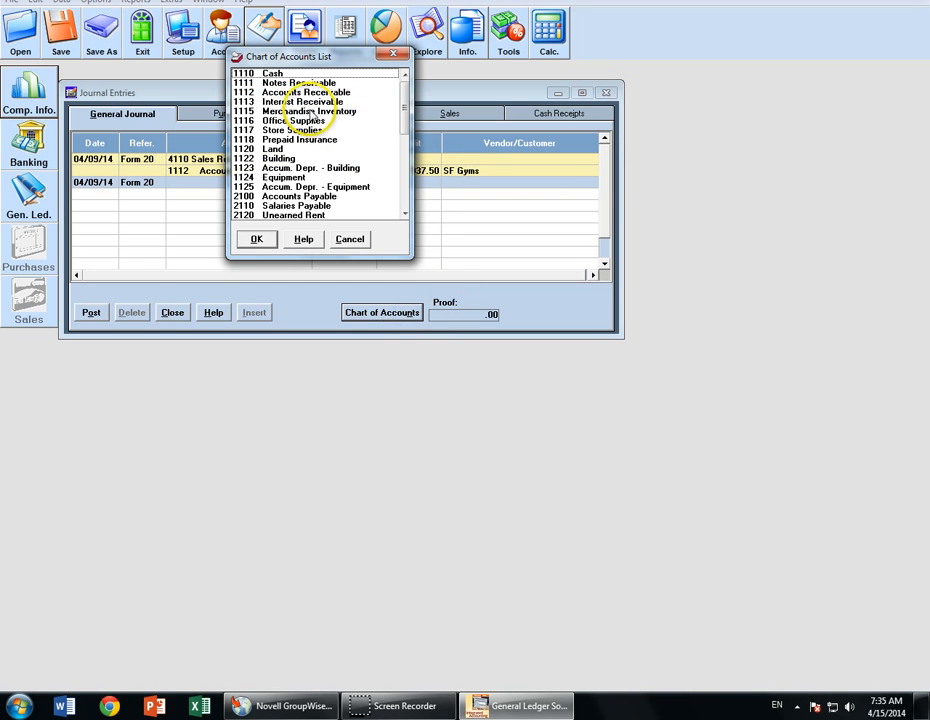
click(310, 111)
click(256, 239)
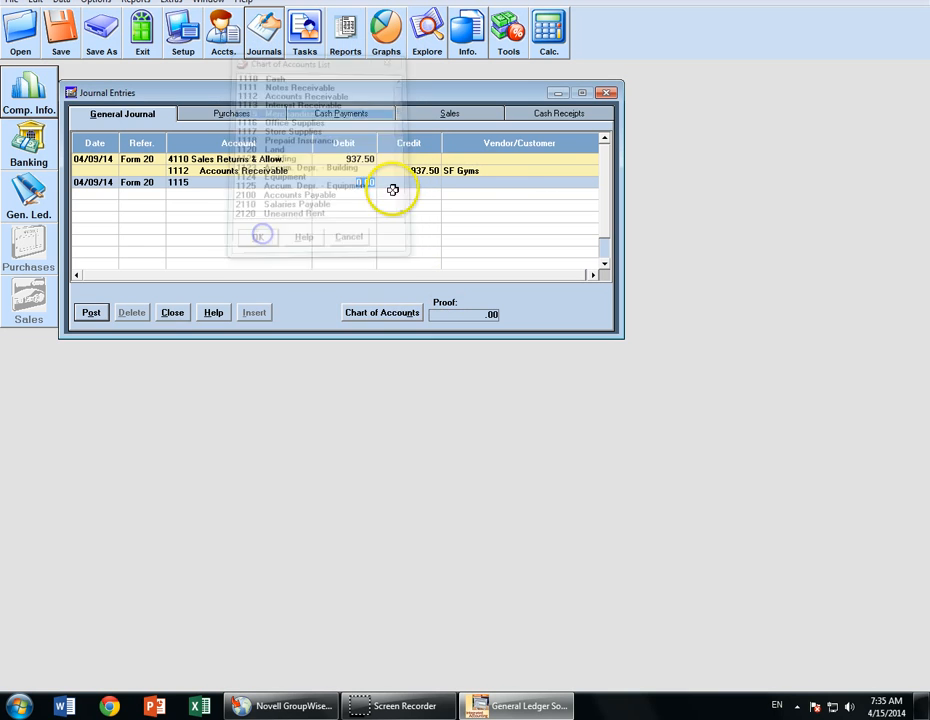
text(600)
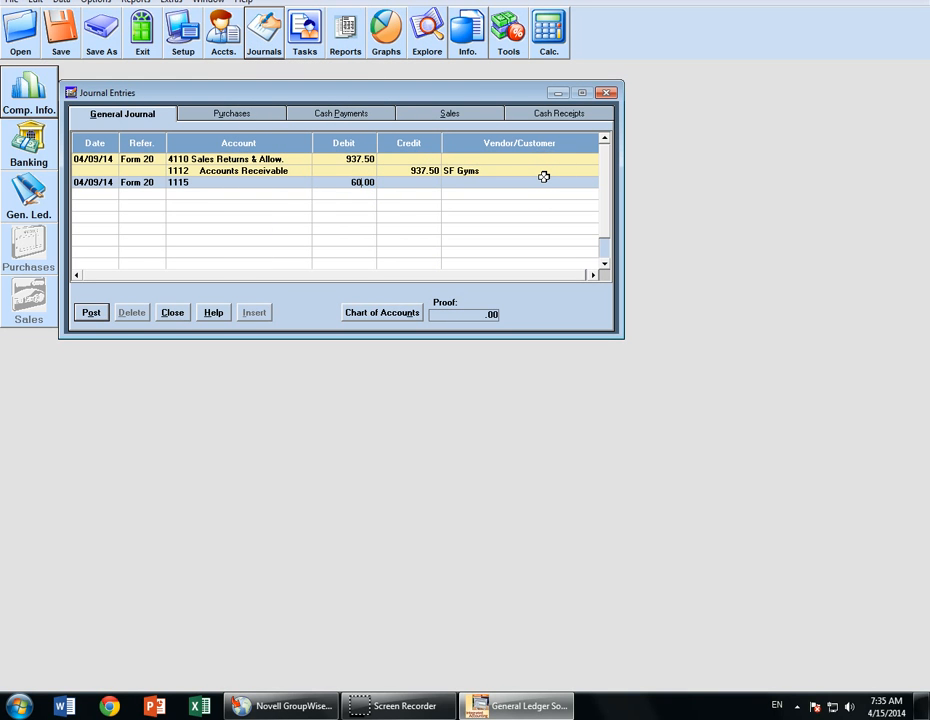
key(Tab)
key(Return)
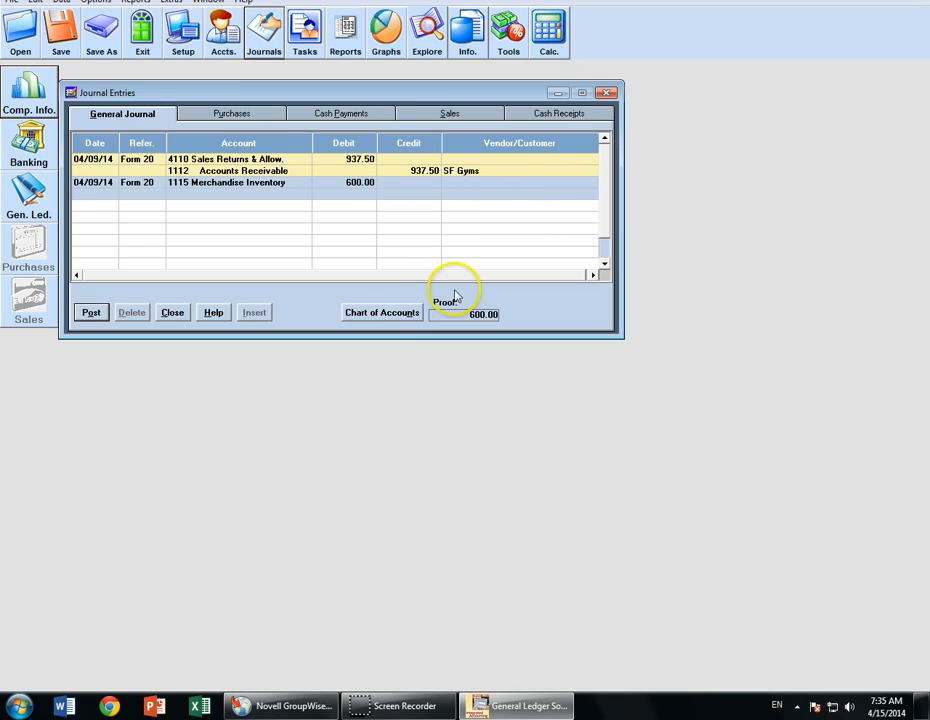
- Credit 5100 Cost of Merchandise Sold 600 and post the entry
click(405, 312)
drag(404, 134, 409, 172)
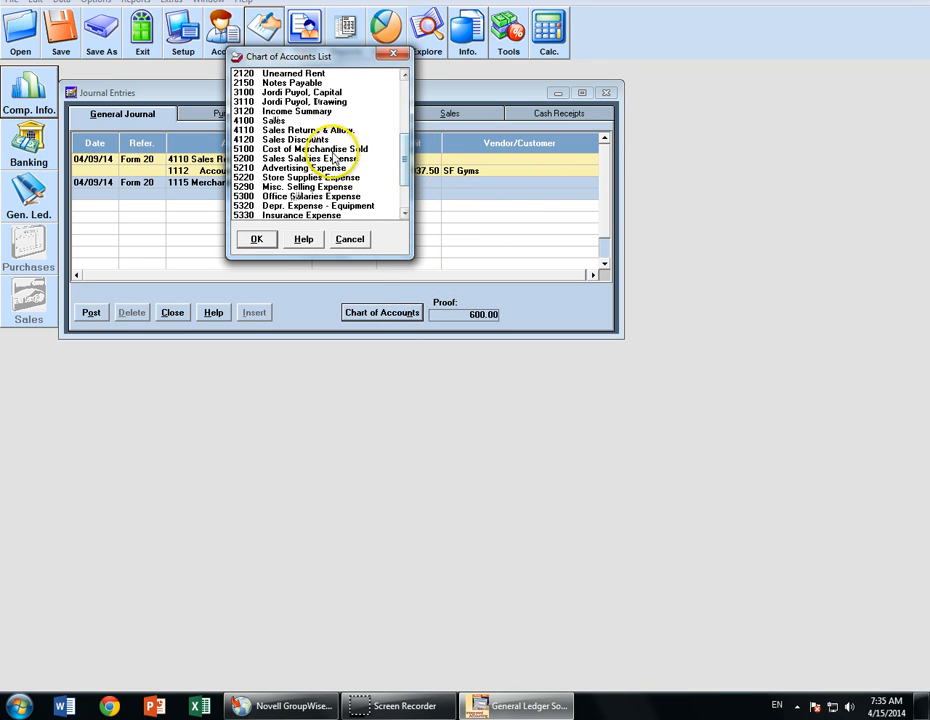
click(326, 149)
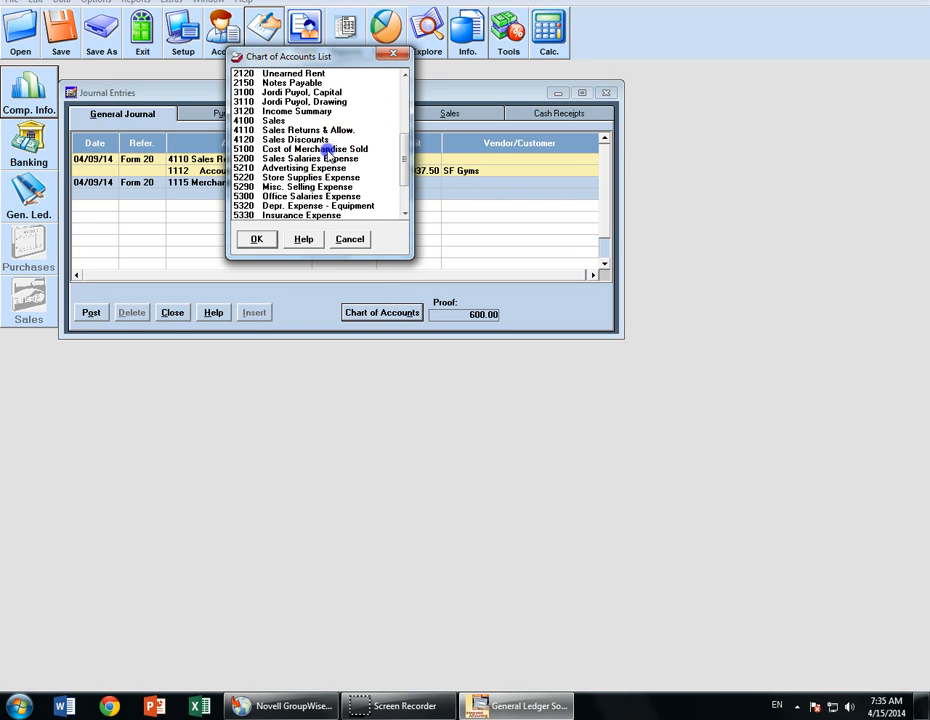
click(256, 239)
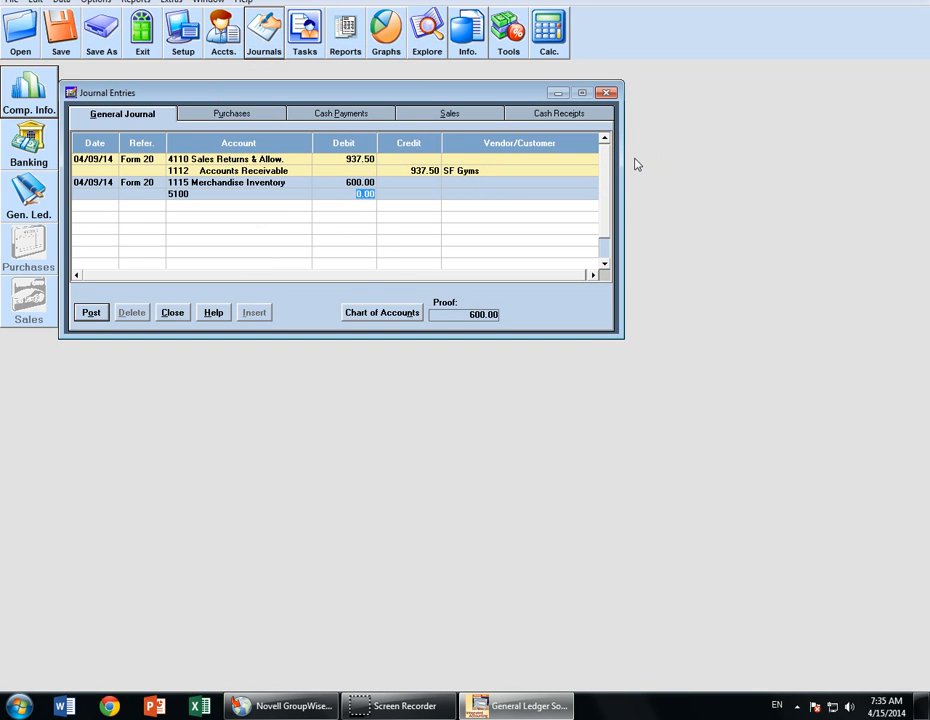
key(Tab)
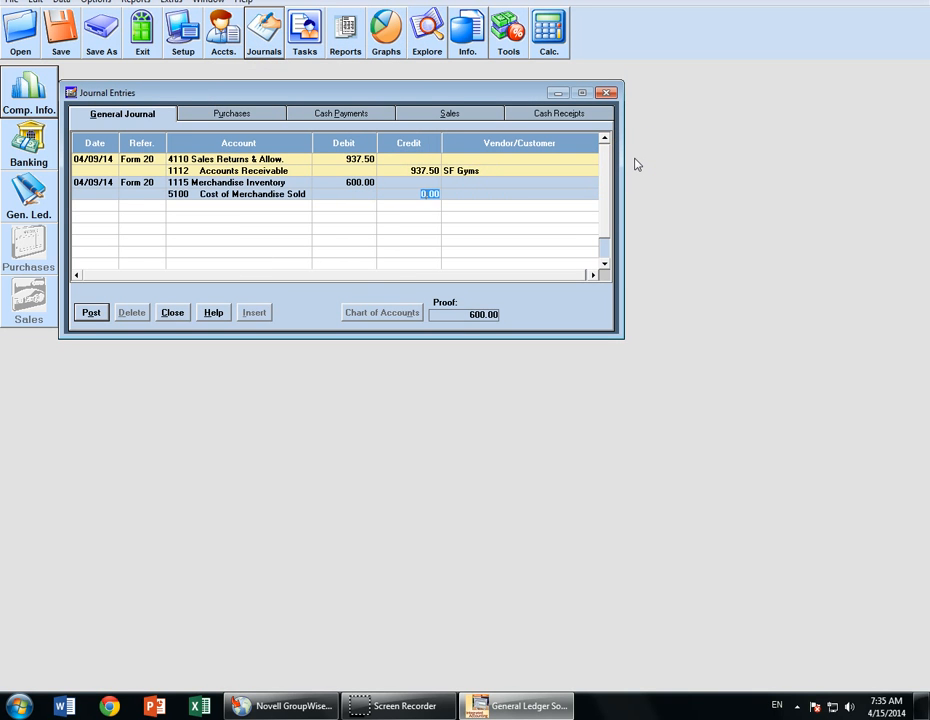
text(600)
key(Return)
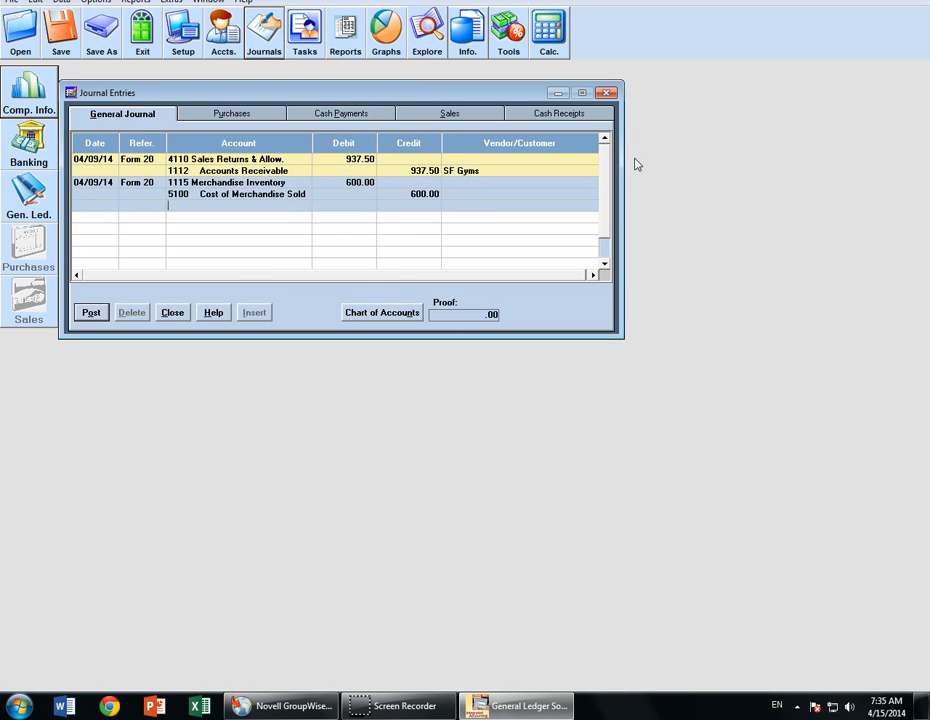
click(84, 314)
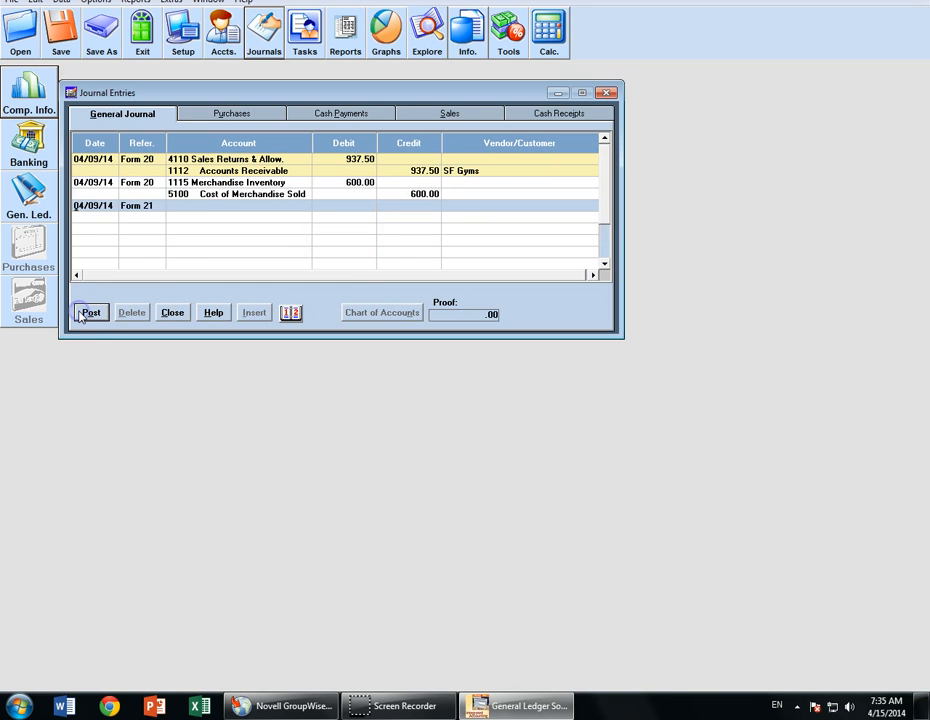
- Close the Journal Entries window with both Form 20 entries posted and save the company file
click(365, 279)
click(172, 312)
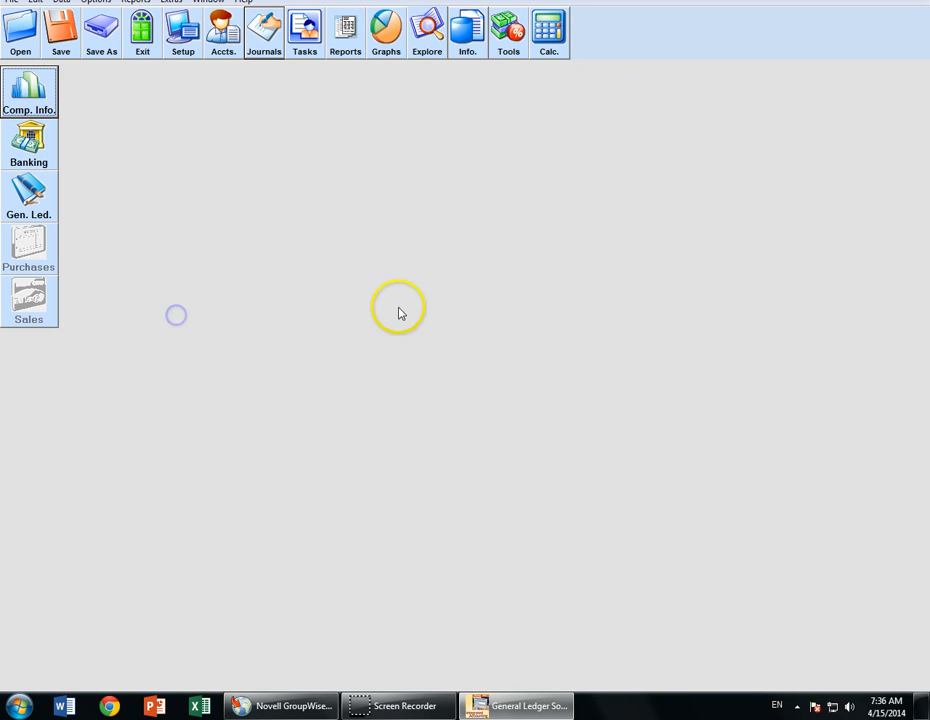
click(66, 38)
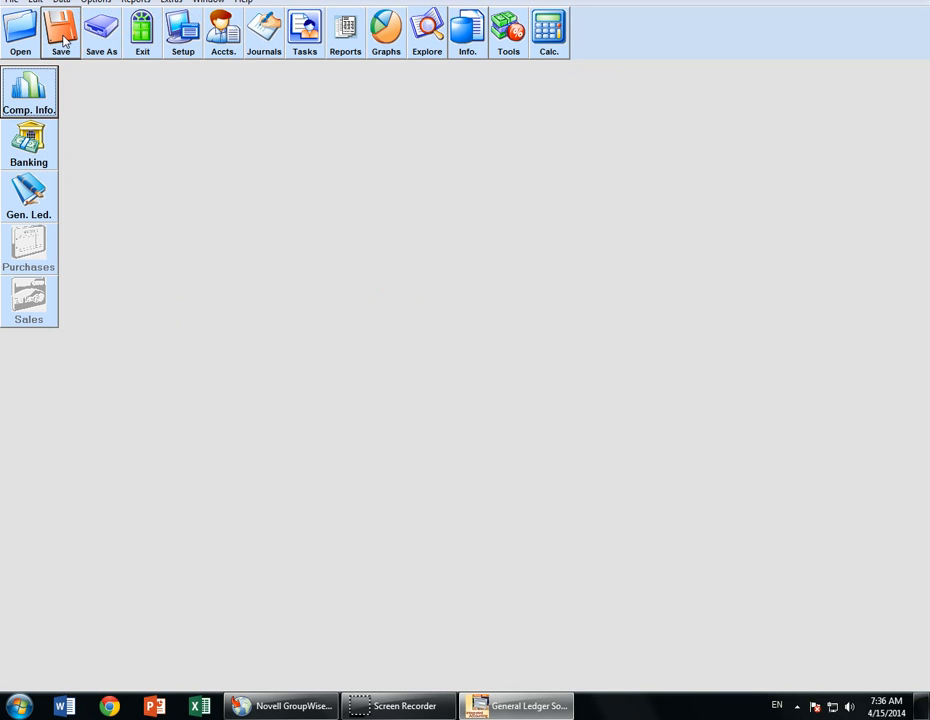